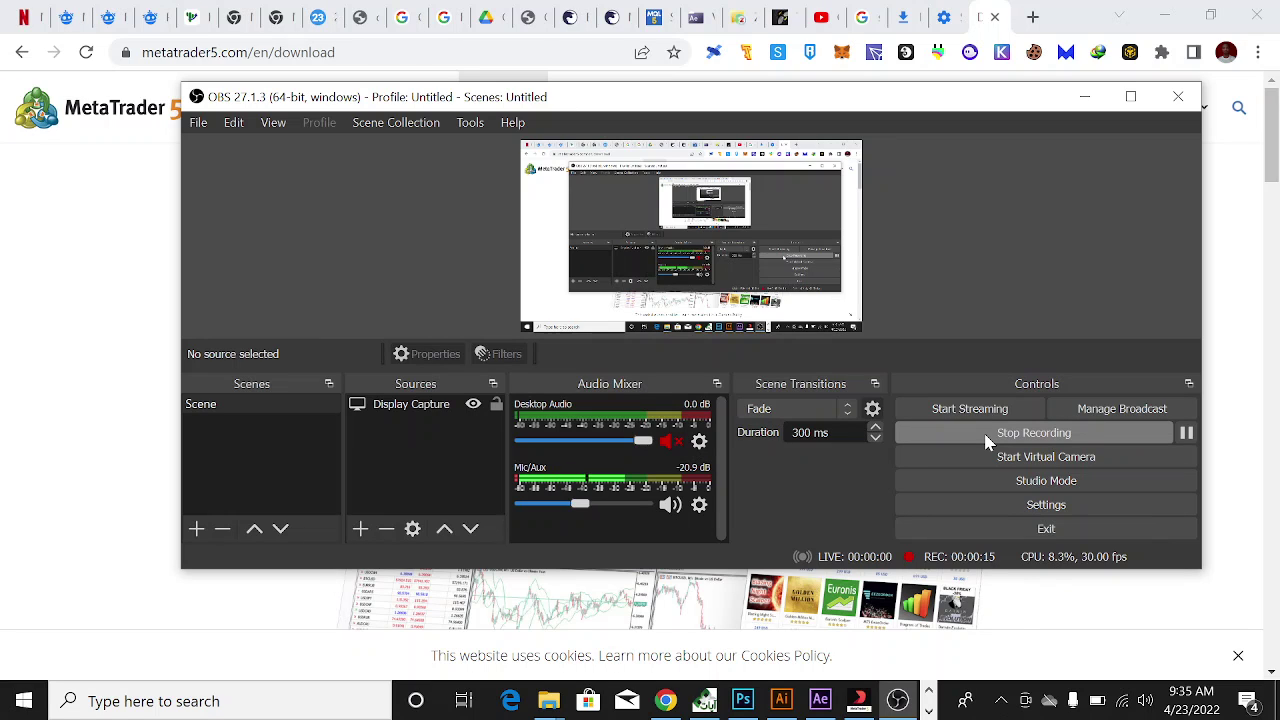
Switch to the browser and copy the web address of the MetaTrader 5 download page
click(1254, 320)
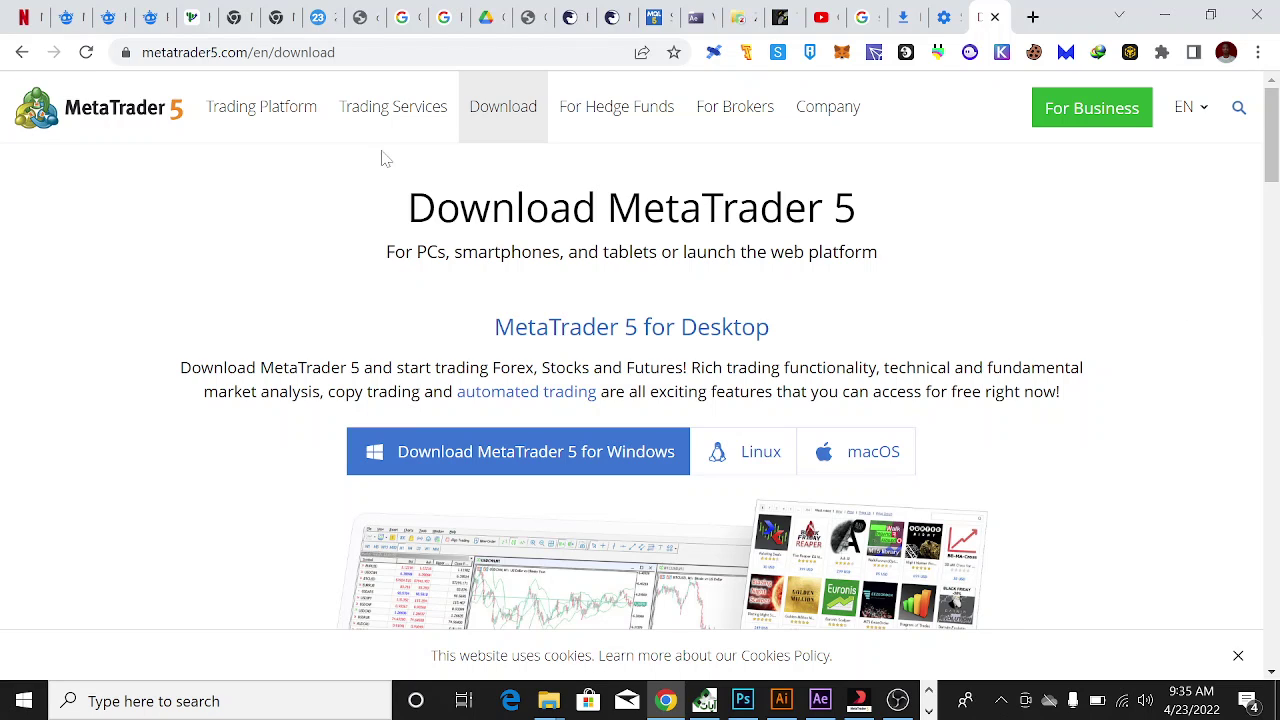
mouse_move(332, 133)
click(258, 58)
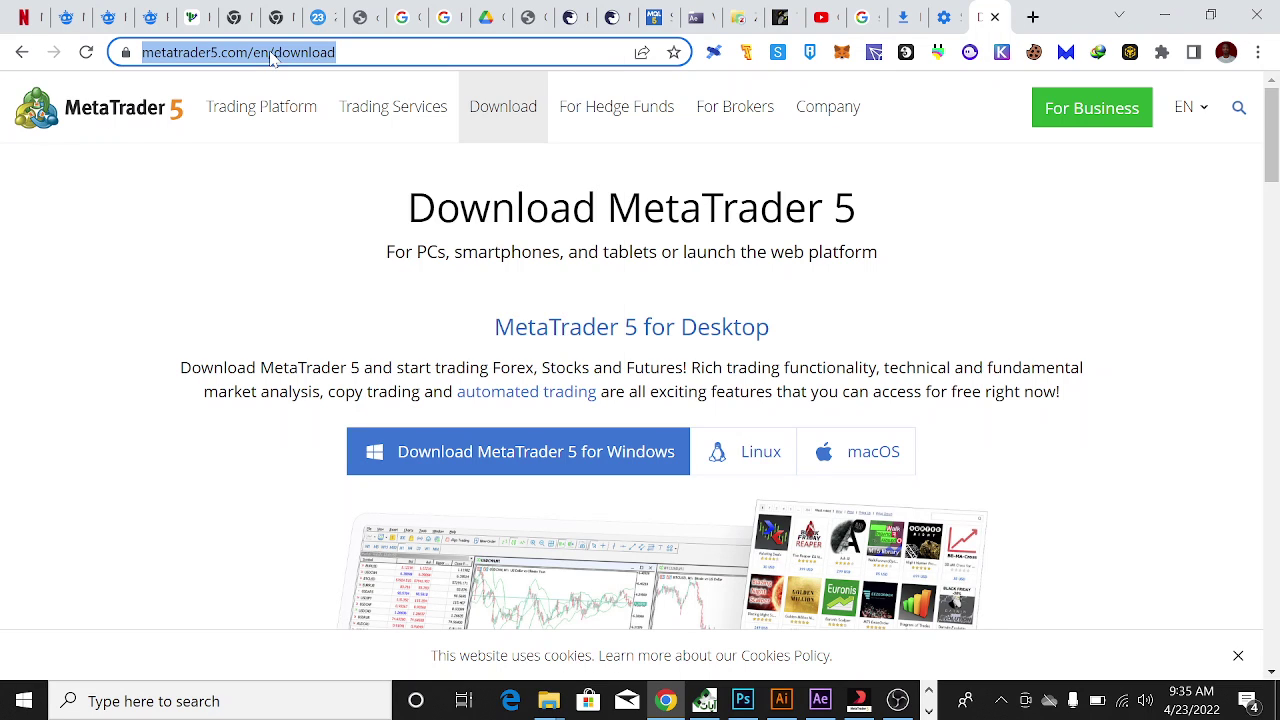
right_click(272, 58)
click(310, 196)
click(265, 205)
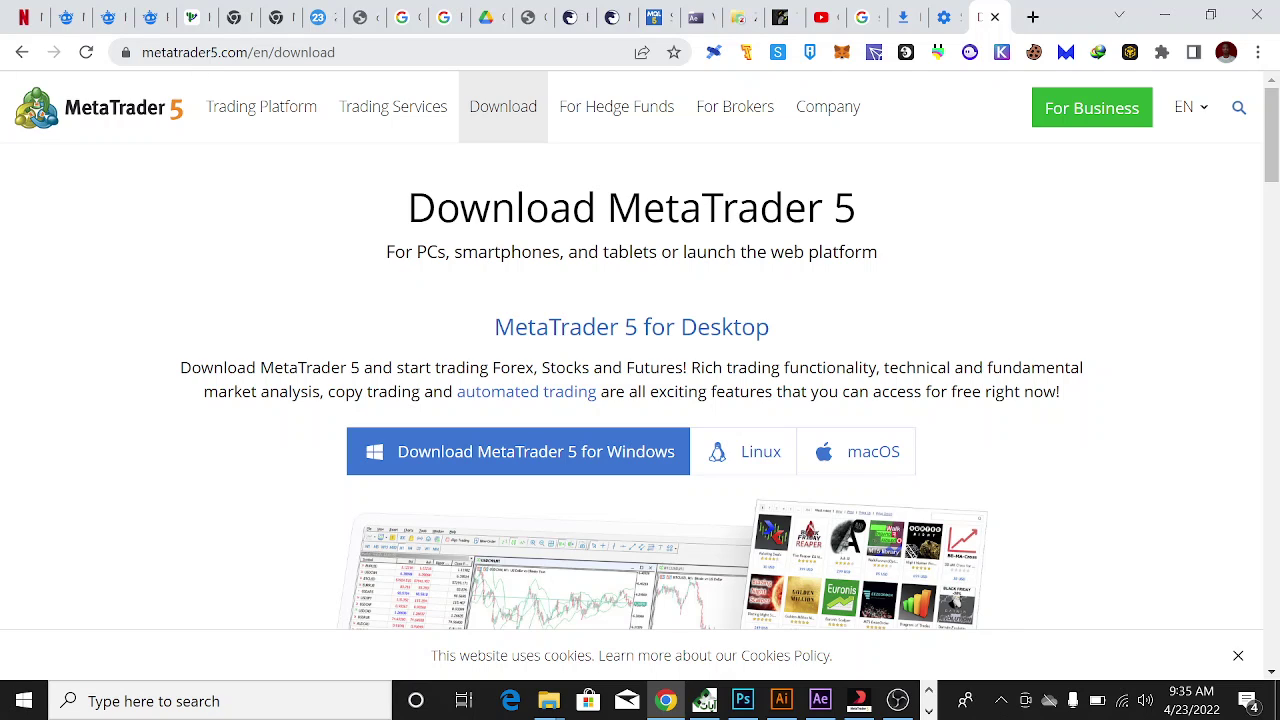
Open binary.com in a new browser tab
click(1033, 18)
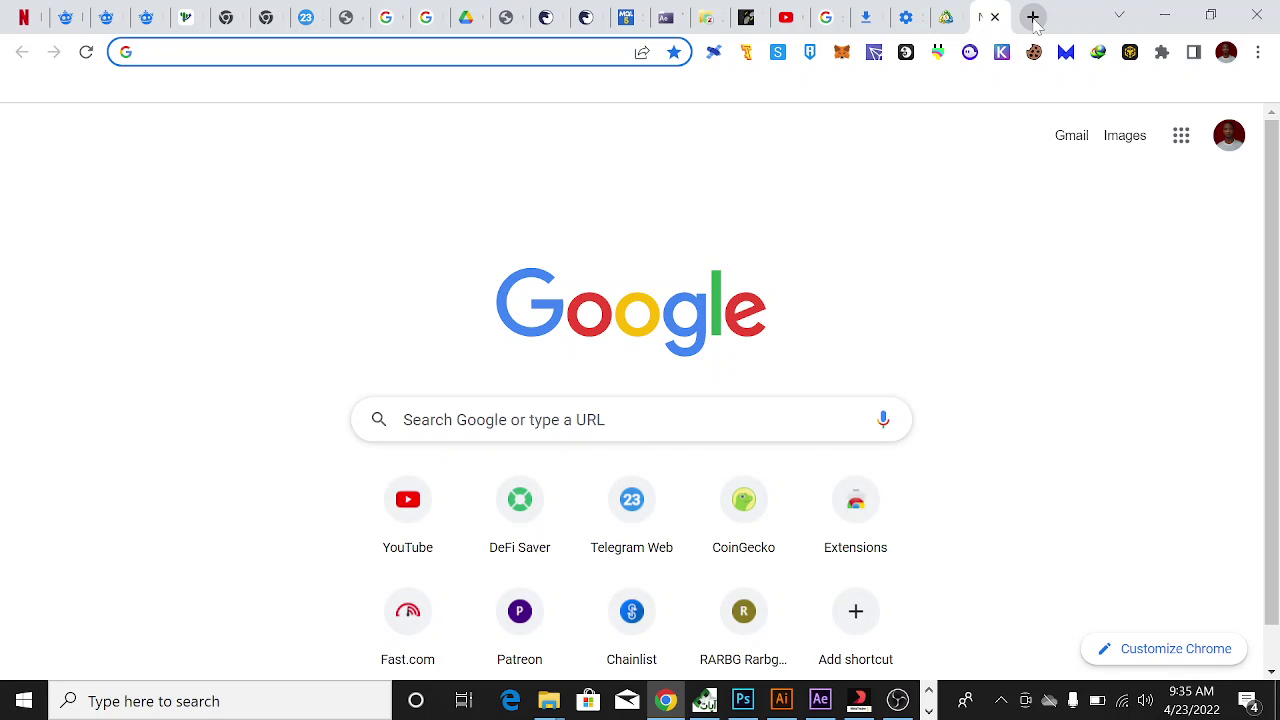
text(bin)
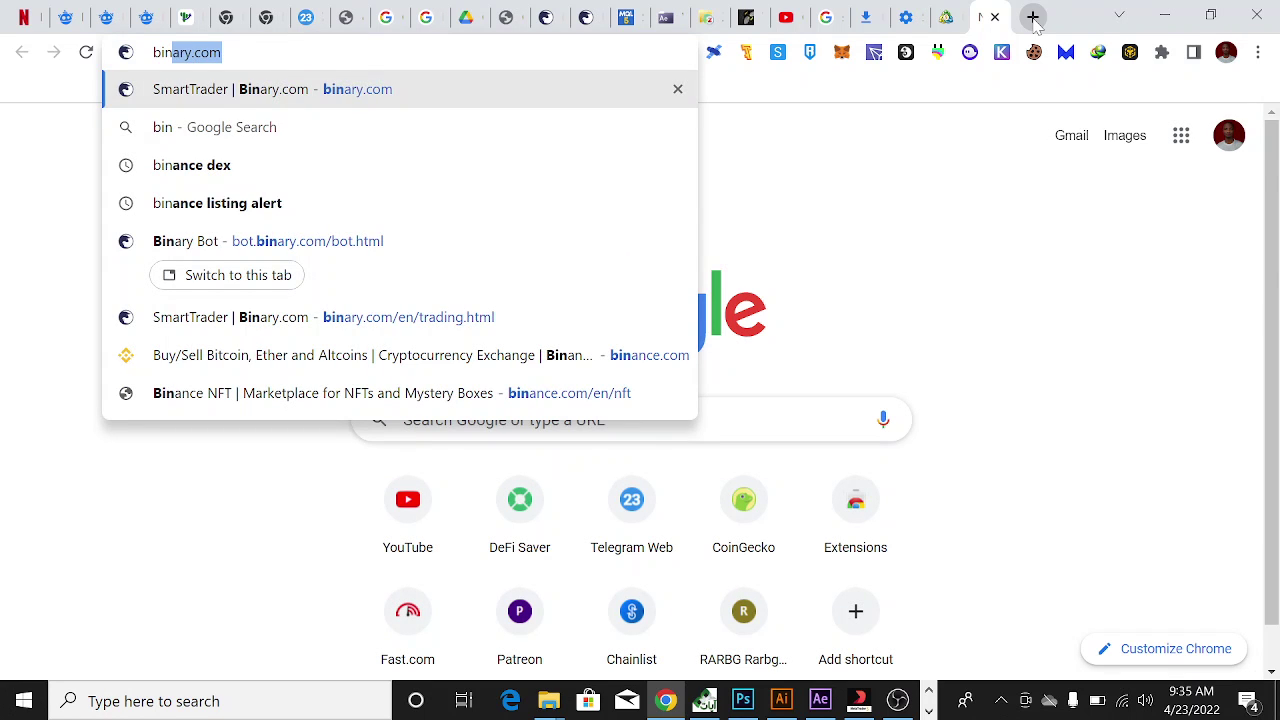
key(Return)
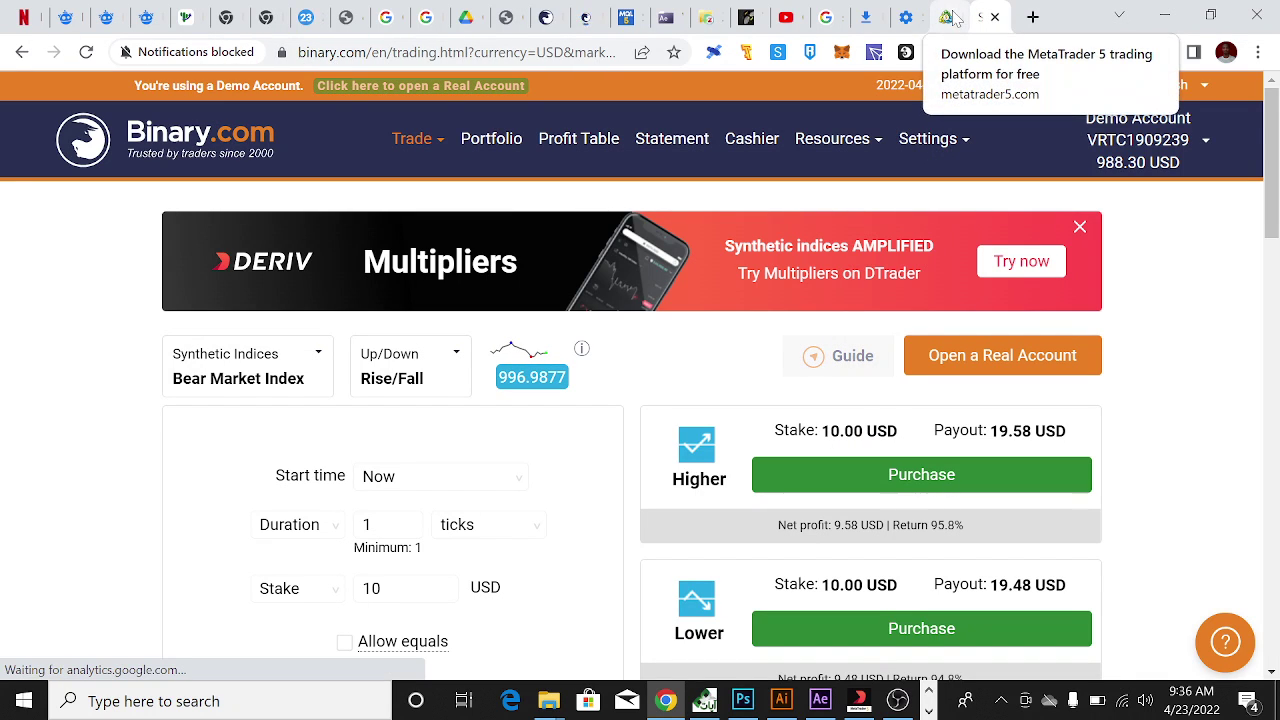
Open the MetaTrader page of the demo account on Binary.com
click(944, 163)
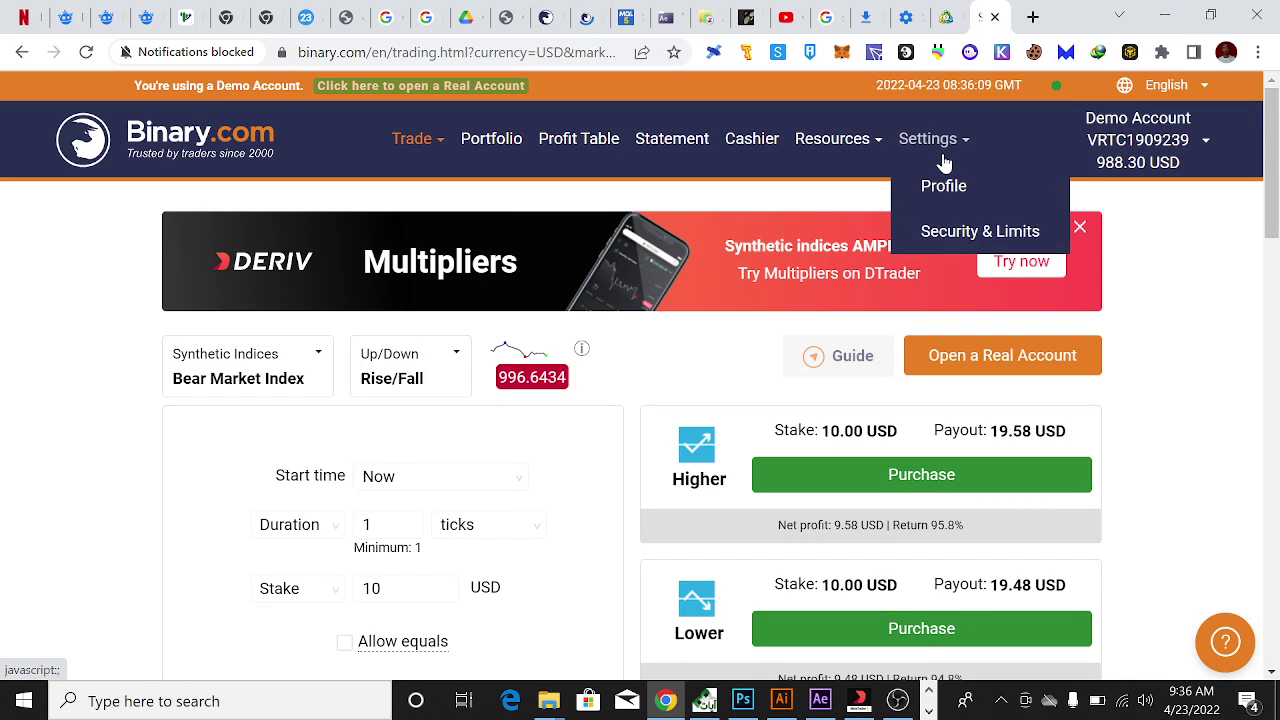
click(823, 143)
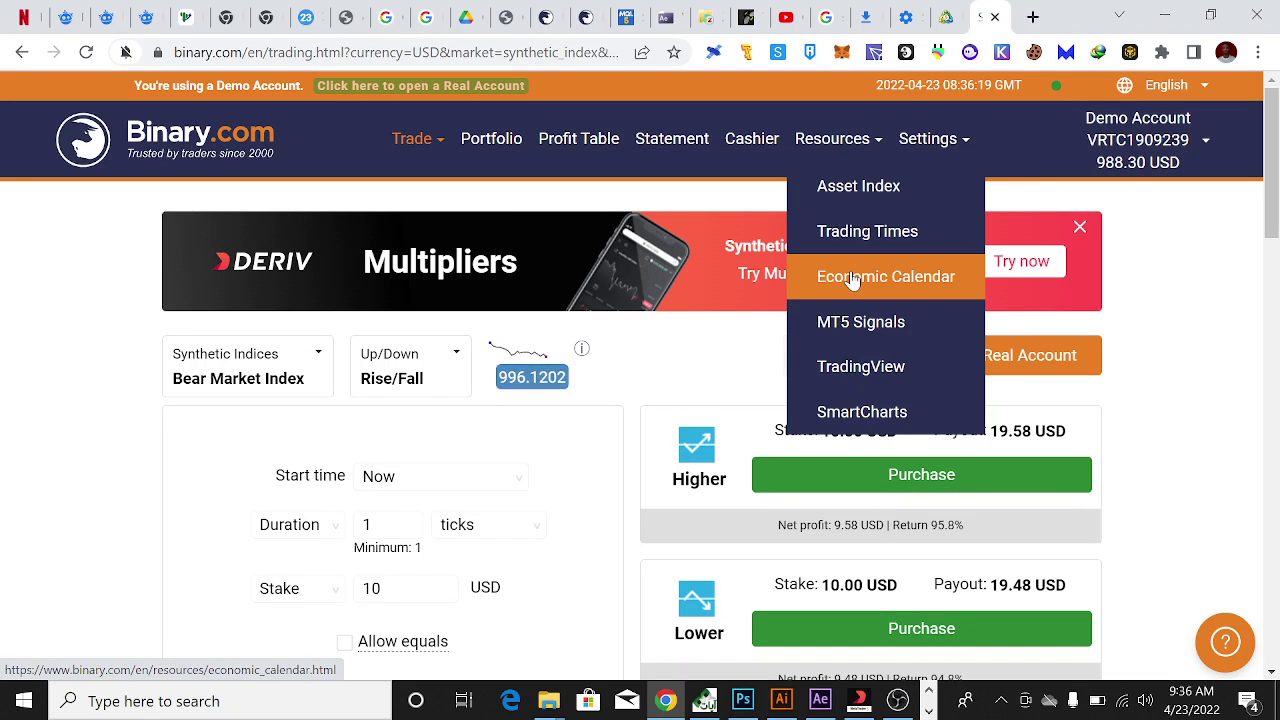
mouse_move(1103, 160)
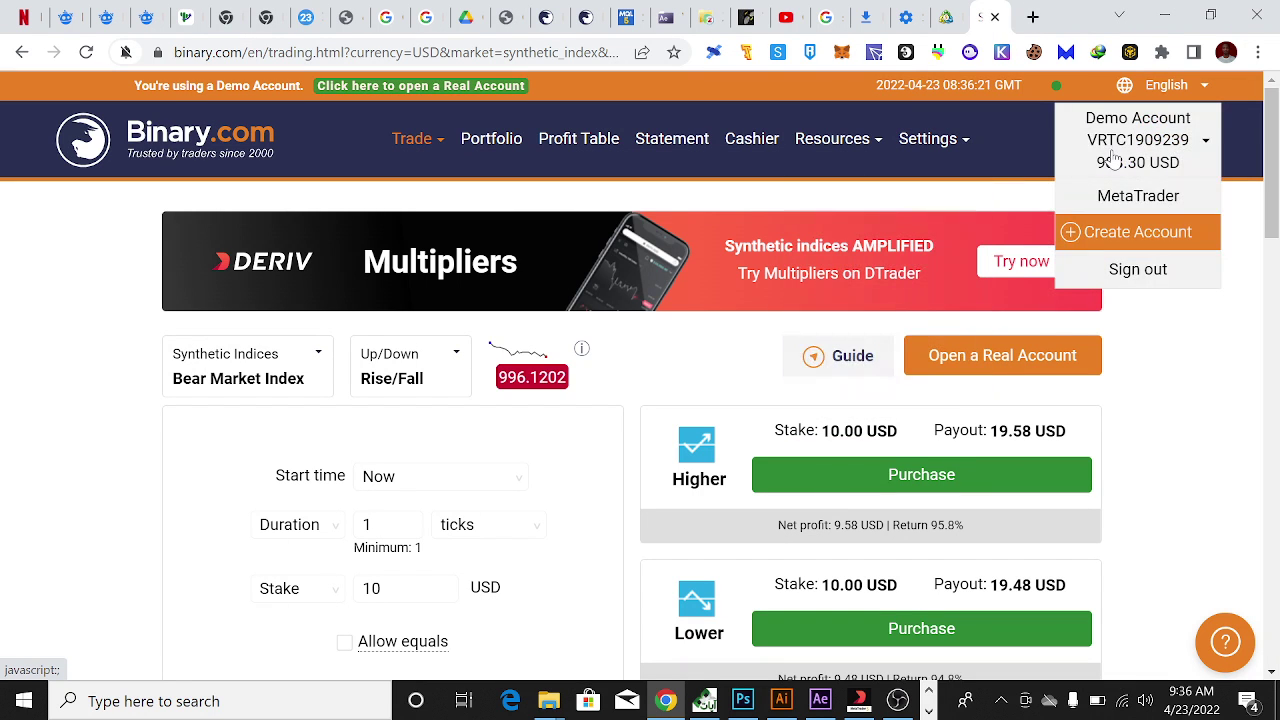
click(1163, 195)
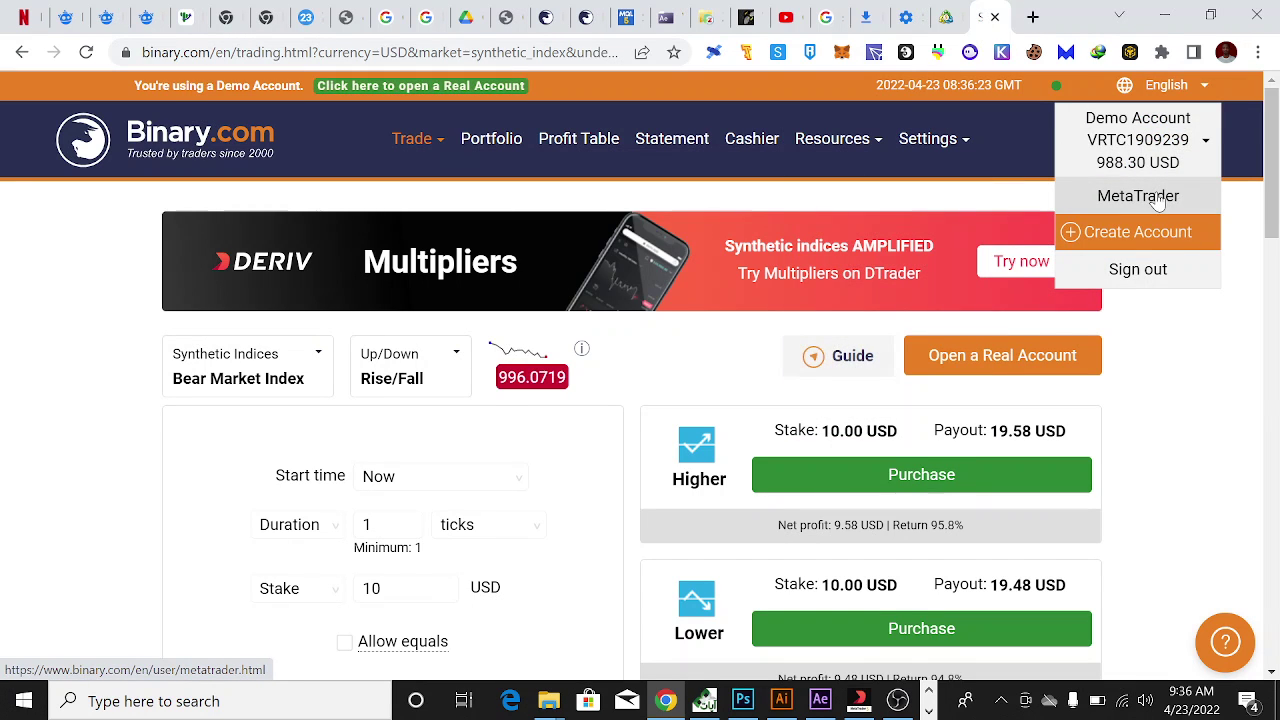
Look through the MetaTrader 5 dashboard and the Get started with MT5 guide on Binary.com
scroll(397, 543, down, 1)
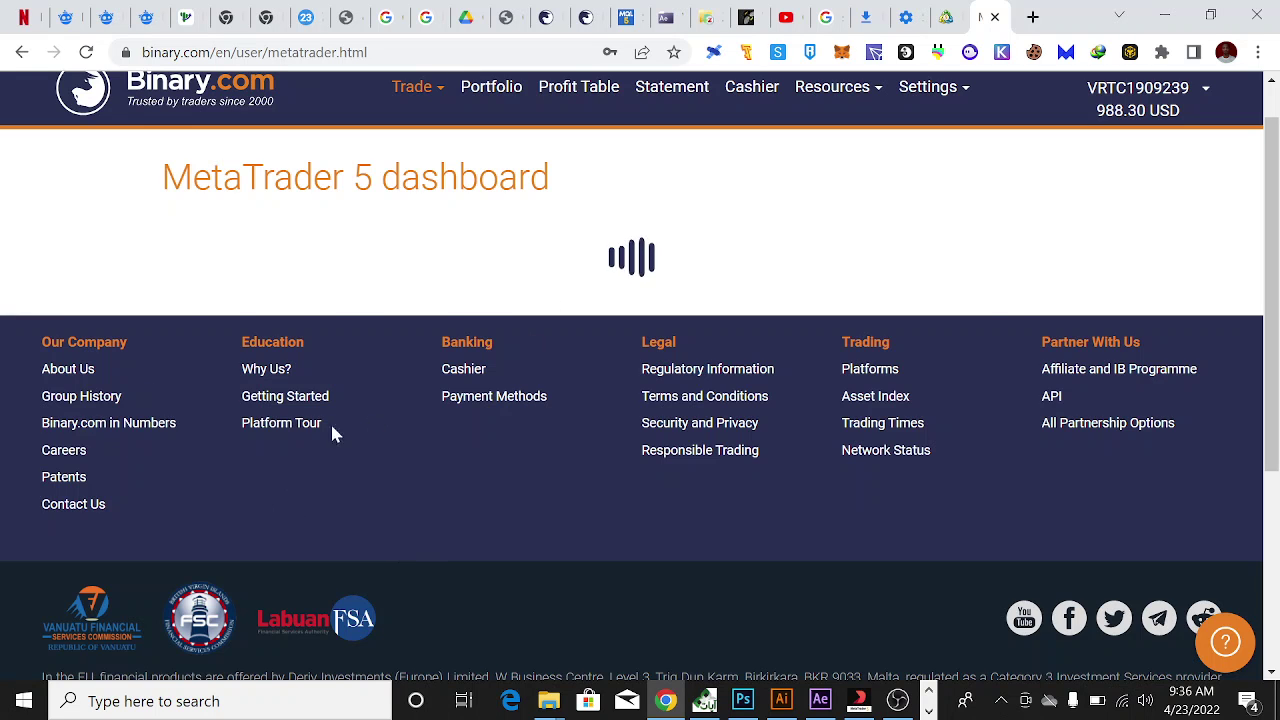
scroll(519, 383, down, 3)
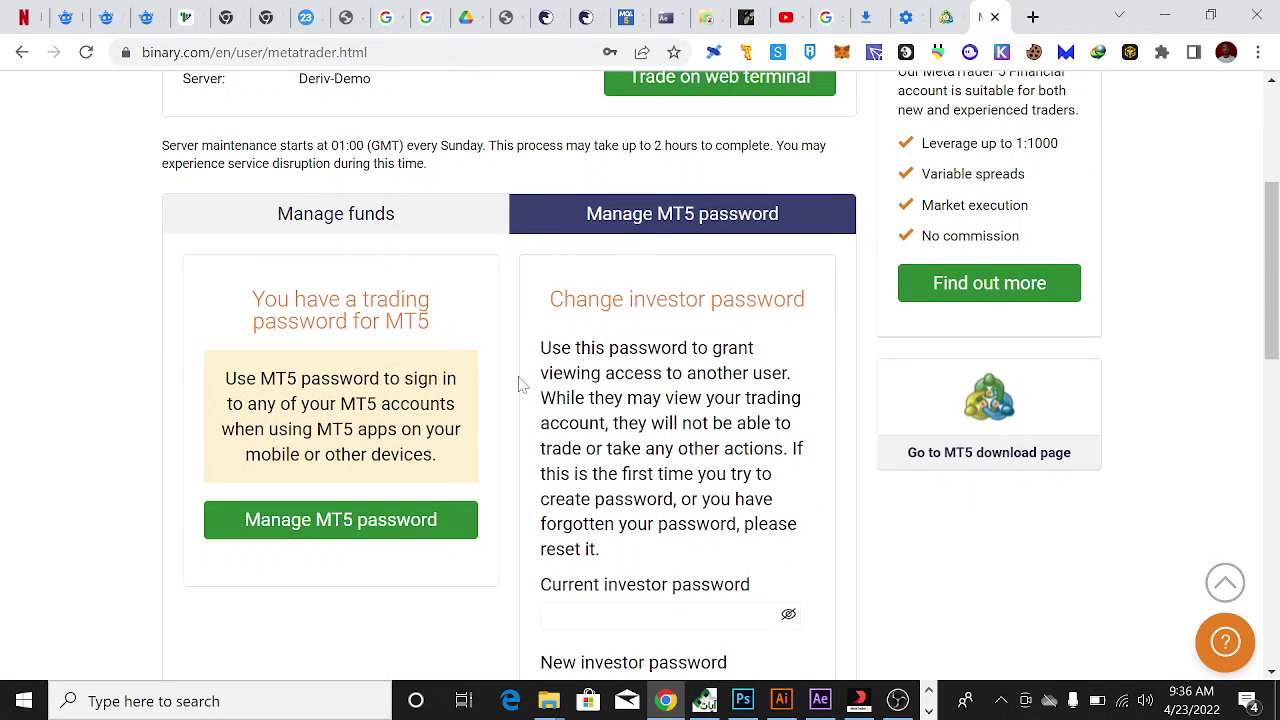
scroll(906, 323, up, 2)
scroll(500, 515, down, 7)
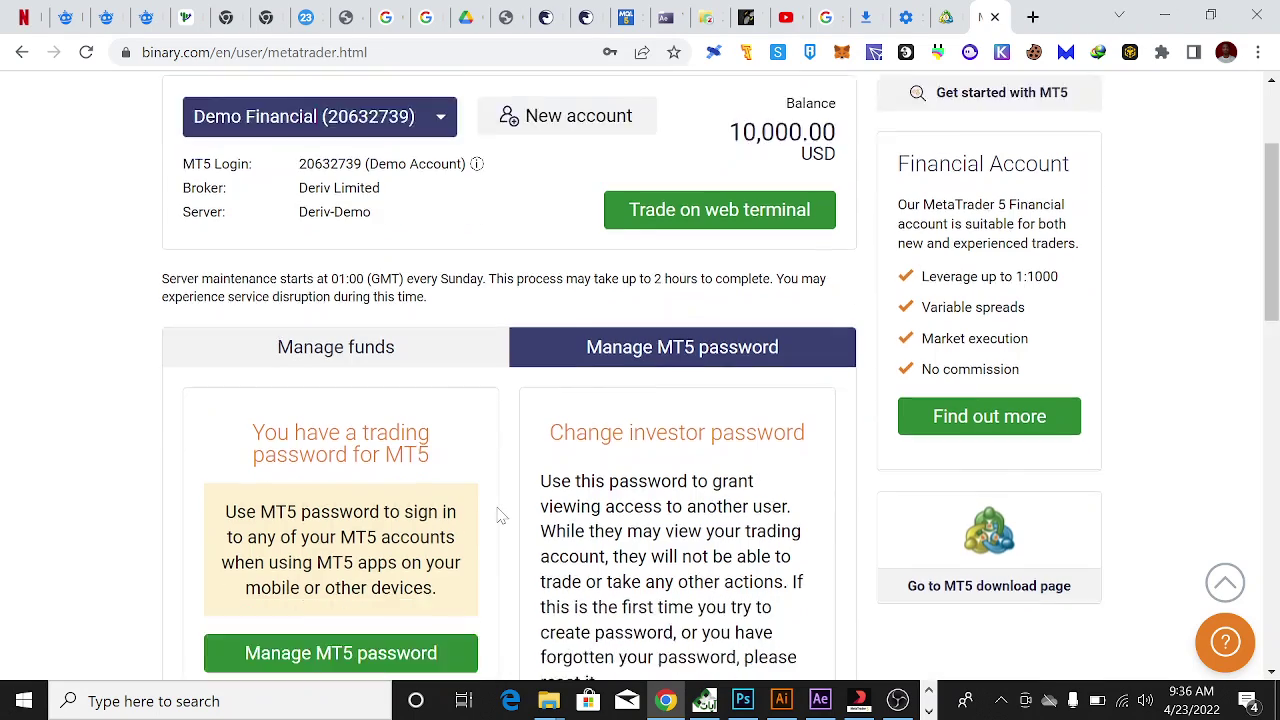
scroll(500, 515, up, 6)
scroll(501, 515, up, 2)
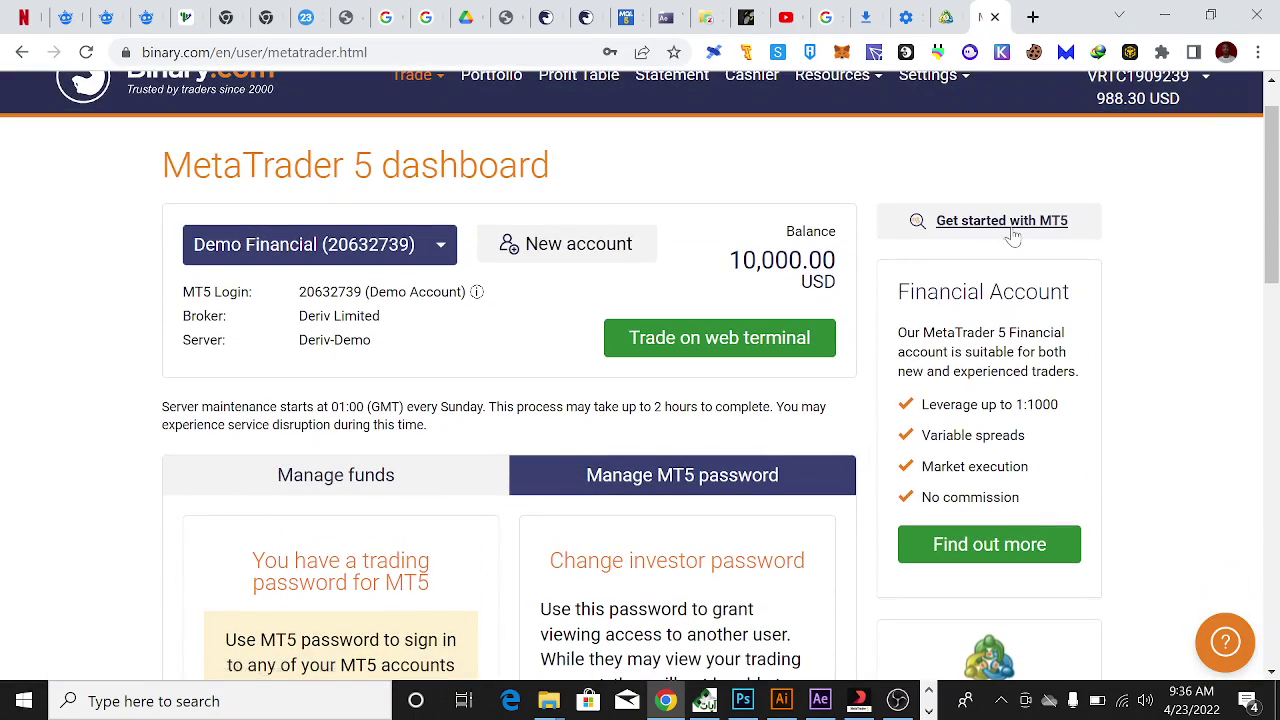
click(1011, 232)
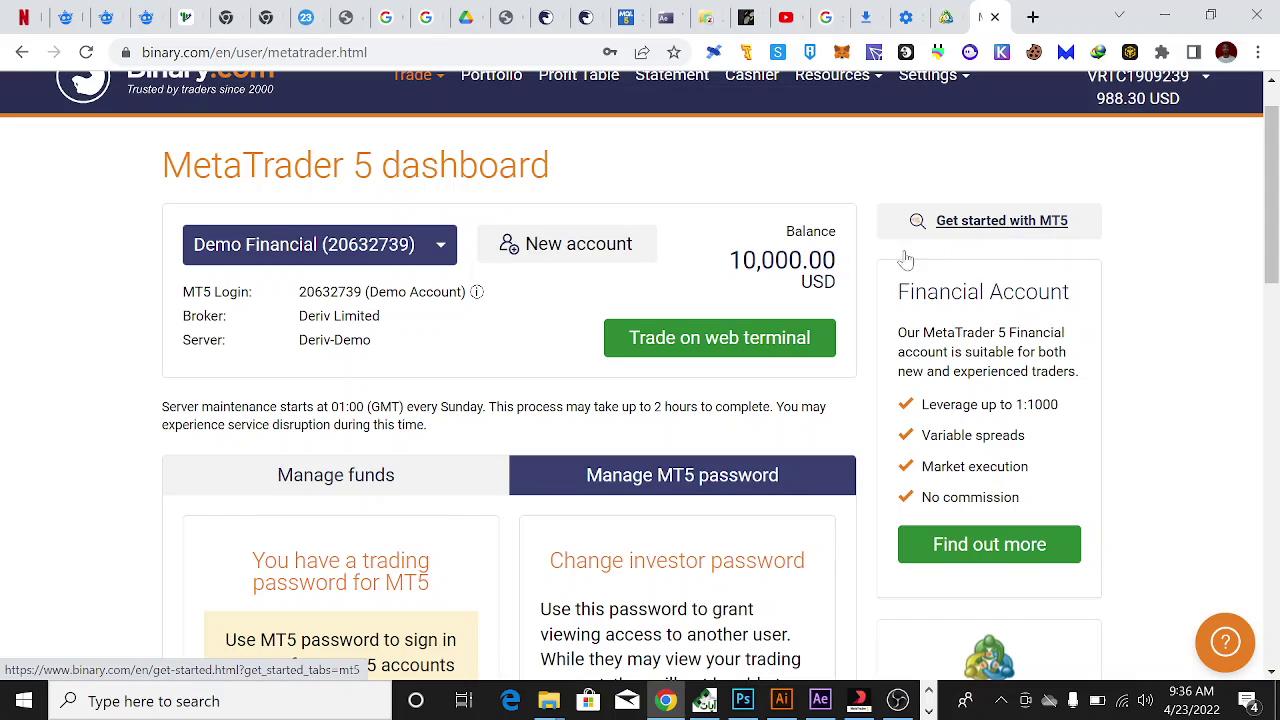
scroll(608, 482, down, 15)
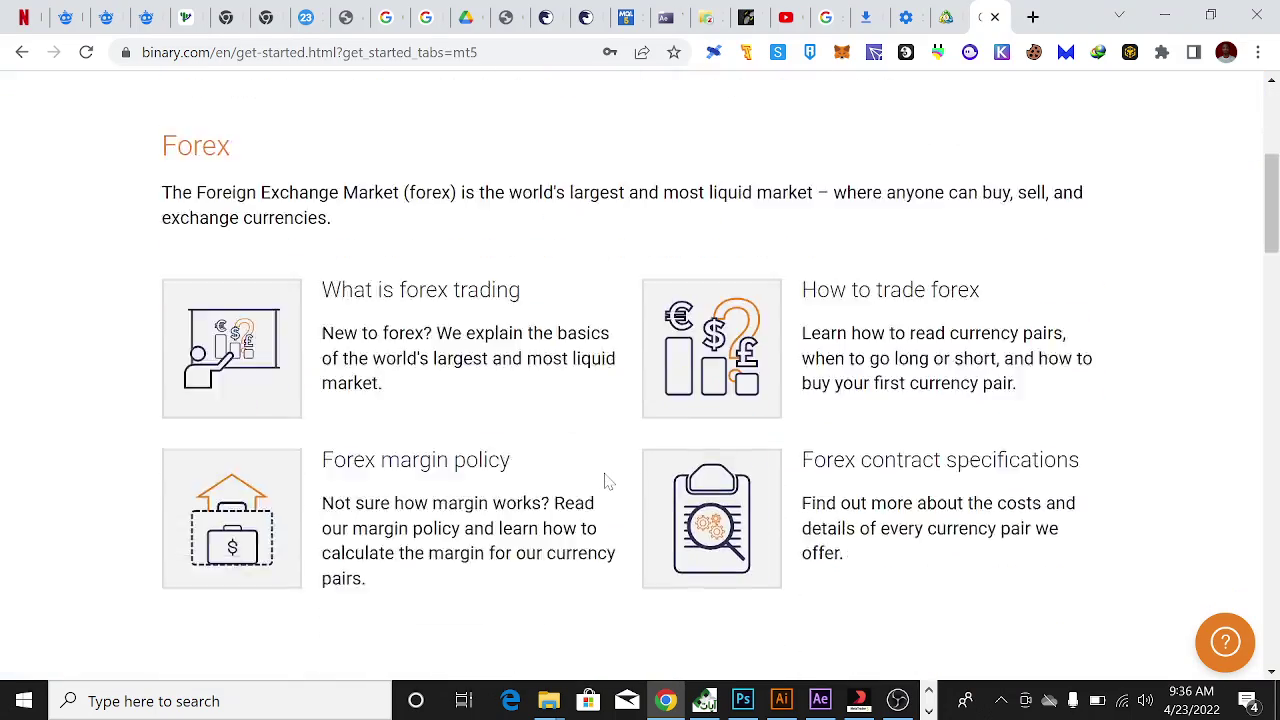
scroll(608, 482, down, 5)
scroll(603, 480, up, 12)
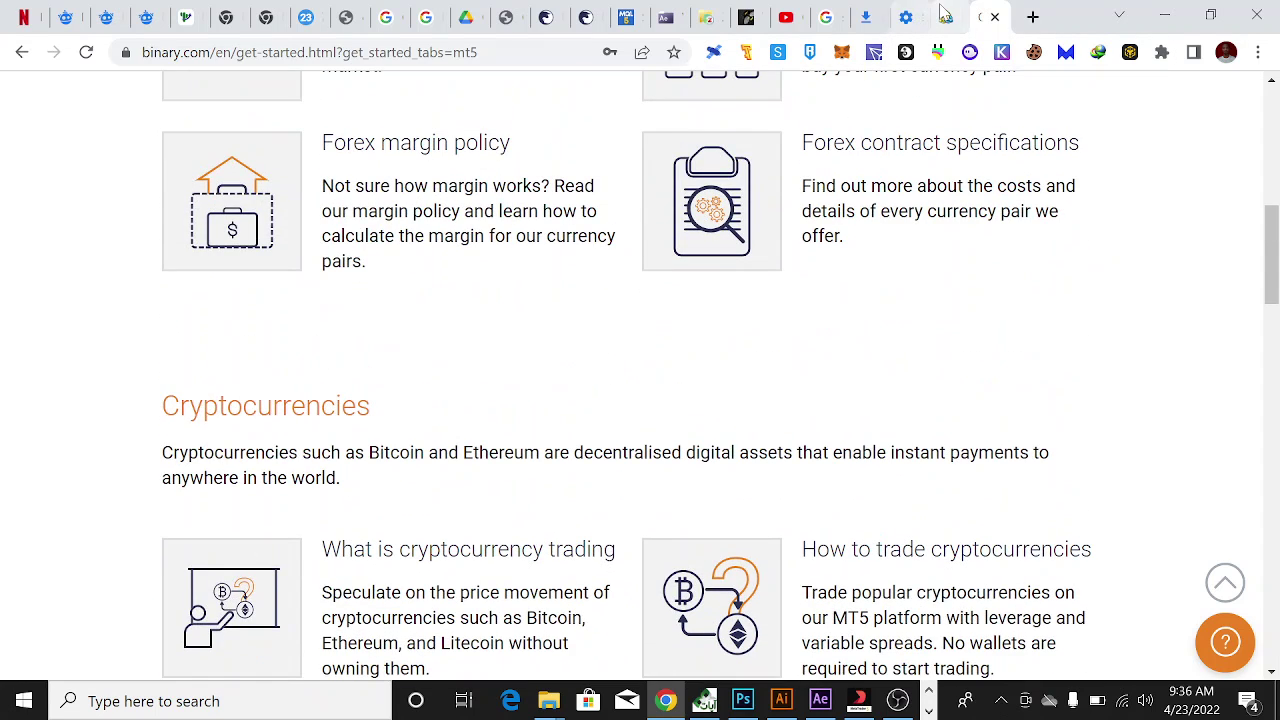
Return to the MetaTrader 5 download page, finish the MetaTrader 5 setup and close the MQL5 sign-up page
click(948, 17)
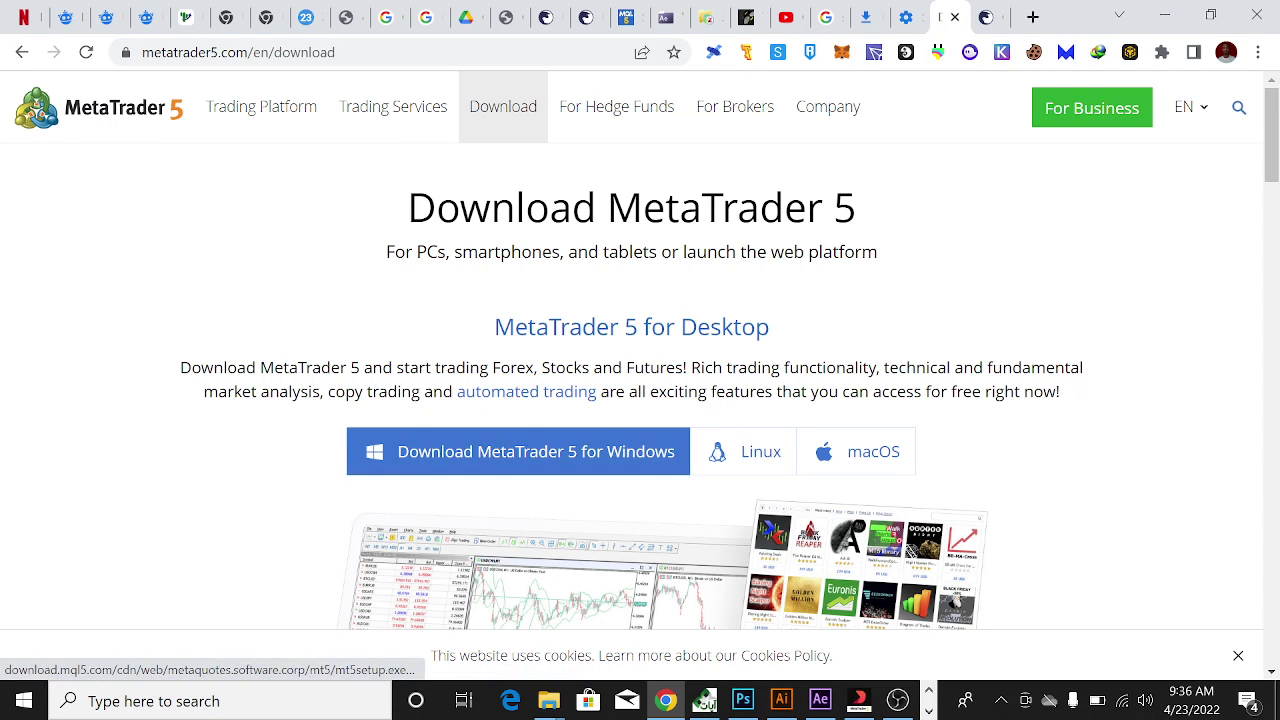
click(930, 710)
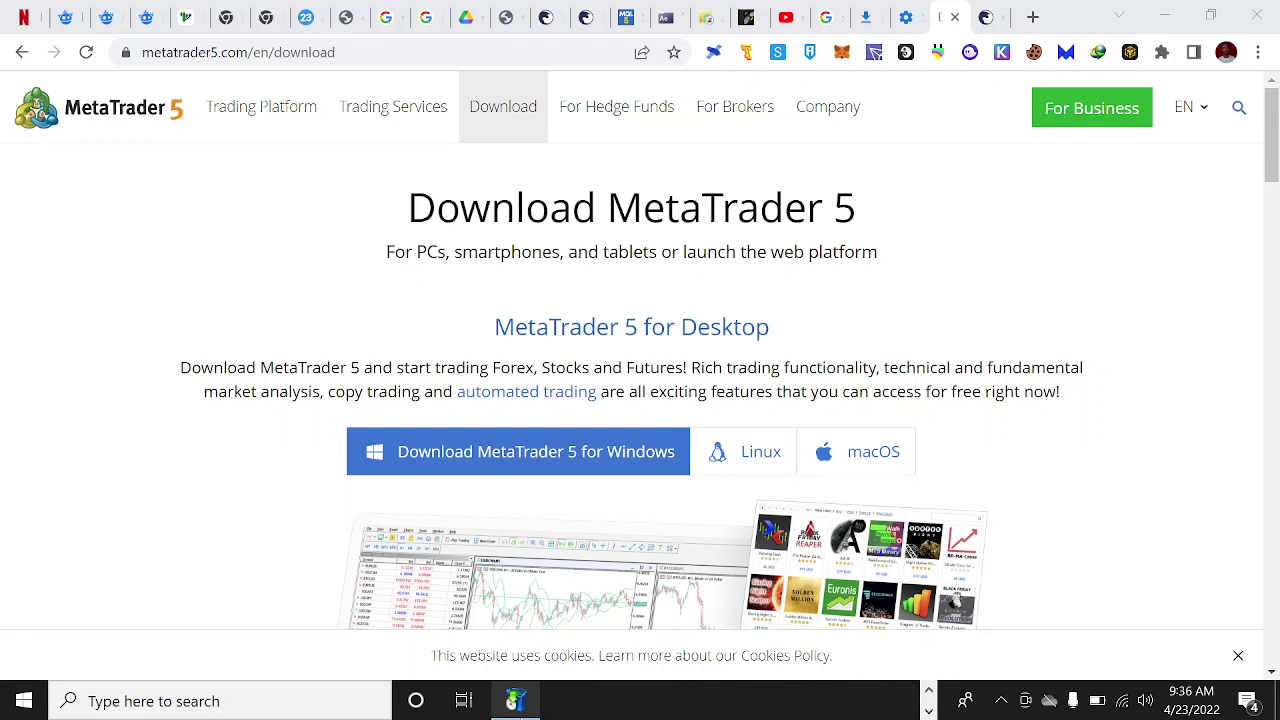
click(515, 700)
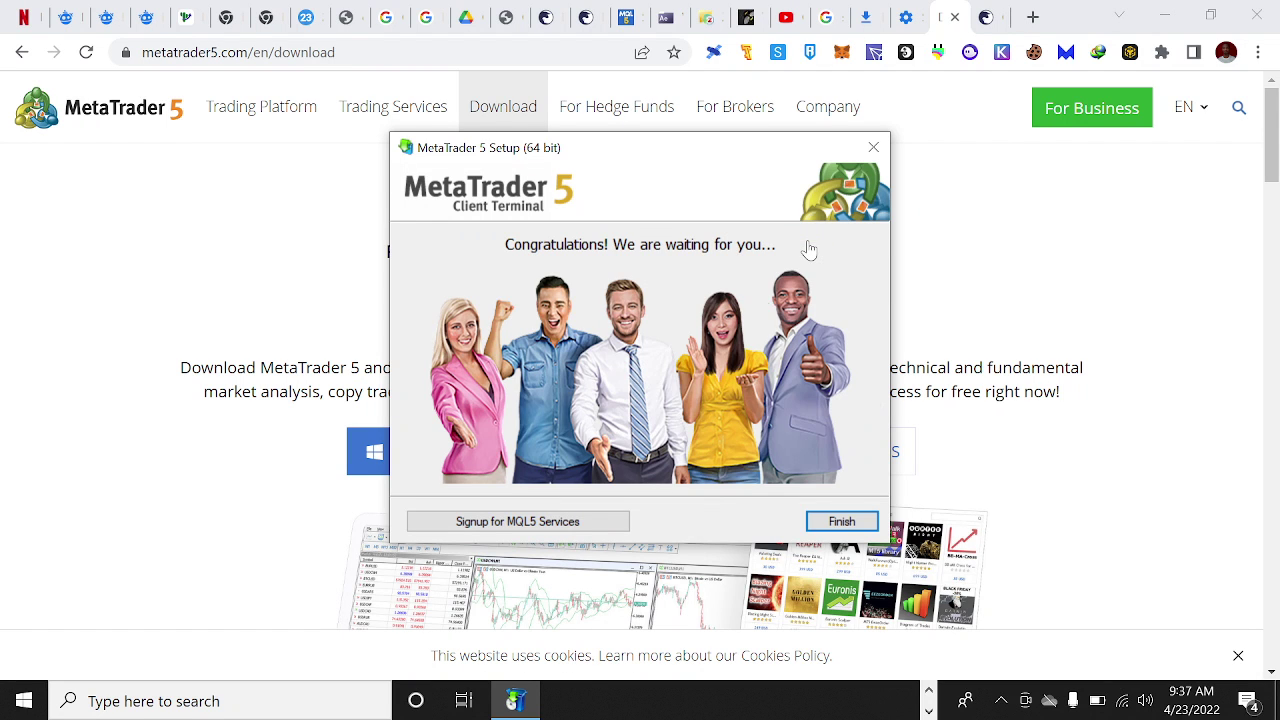
click(842, 522)
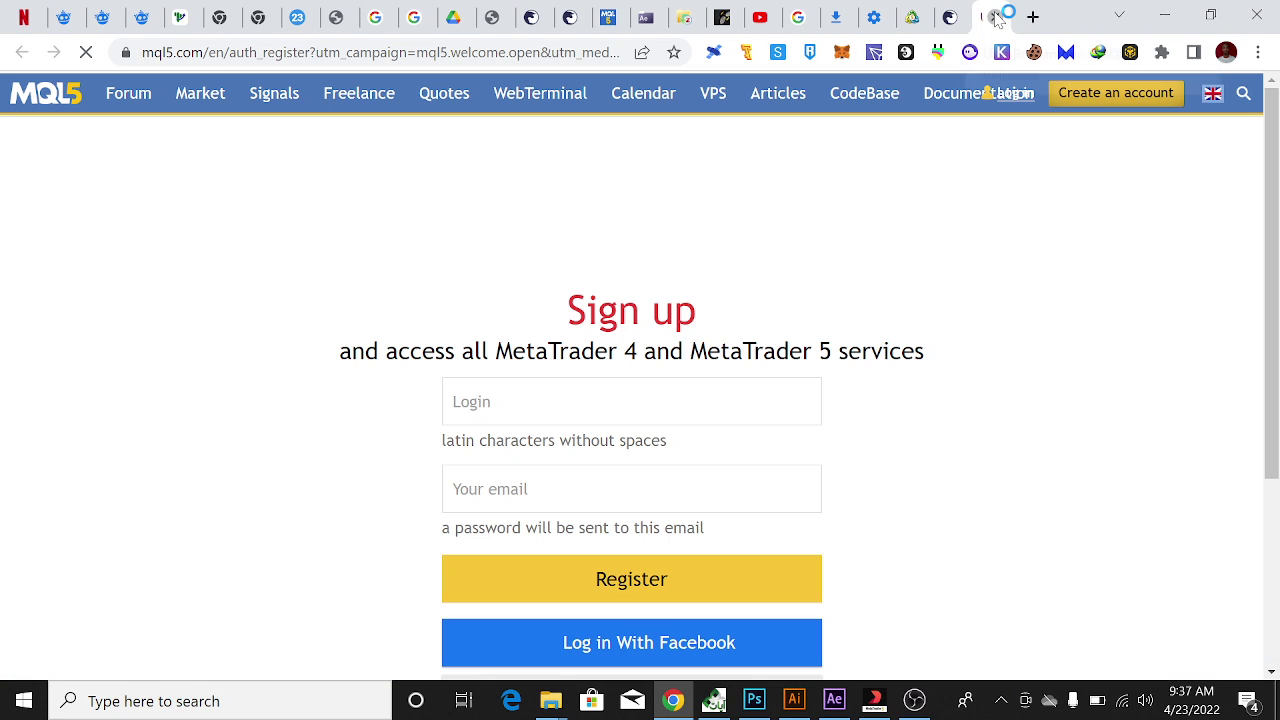
key(ctrl+w)
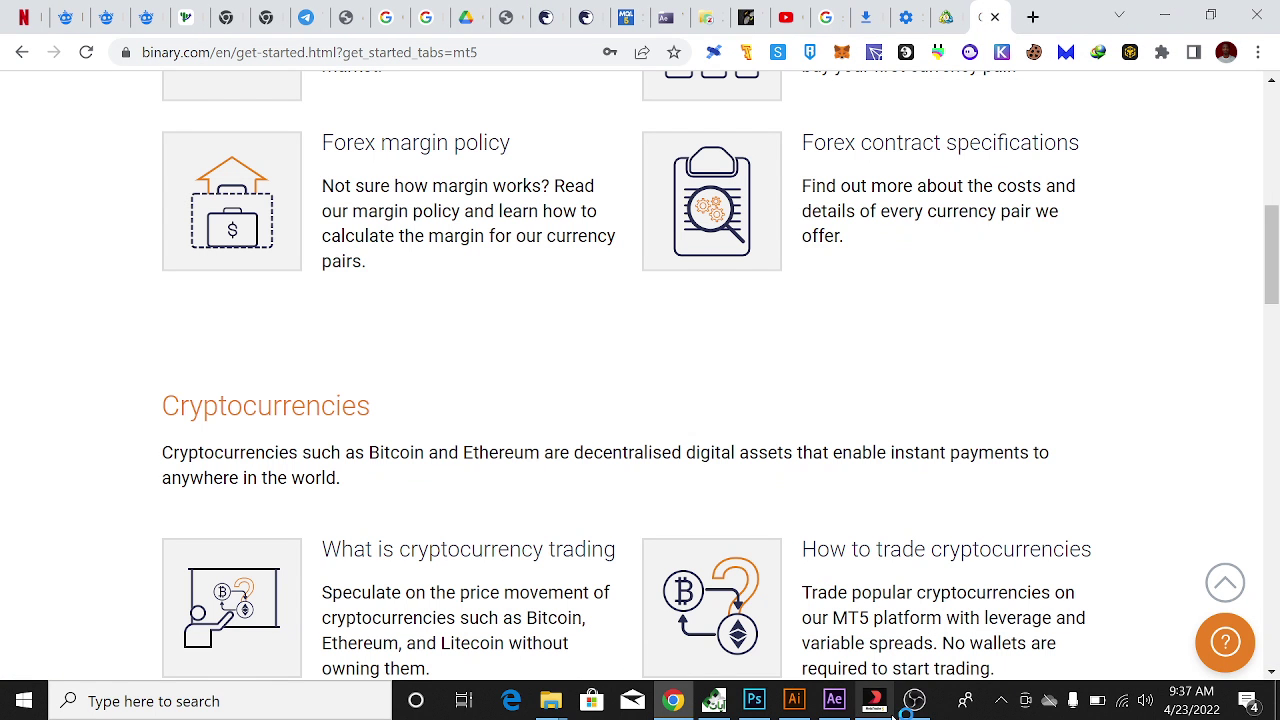
Launch the newly installed MetaTrader 5 and bring its window to the front
click(24, 700)
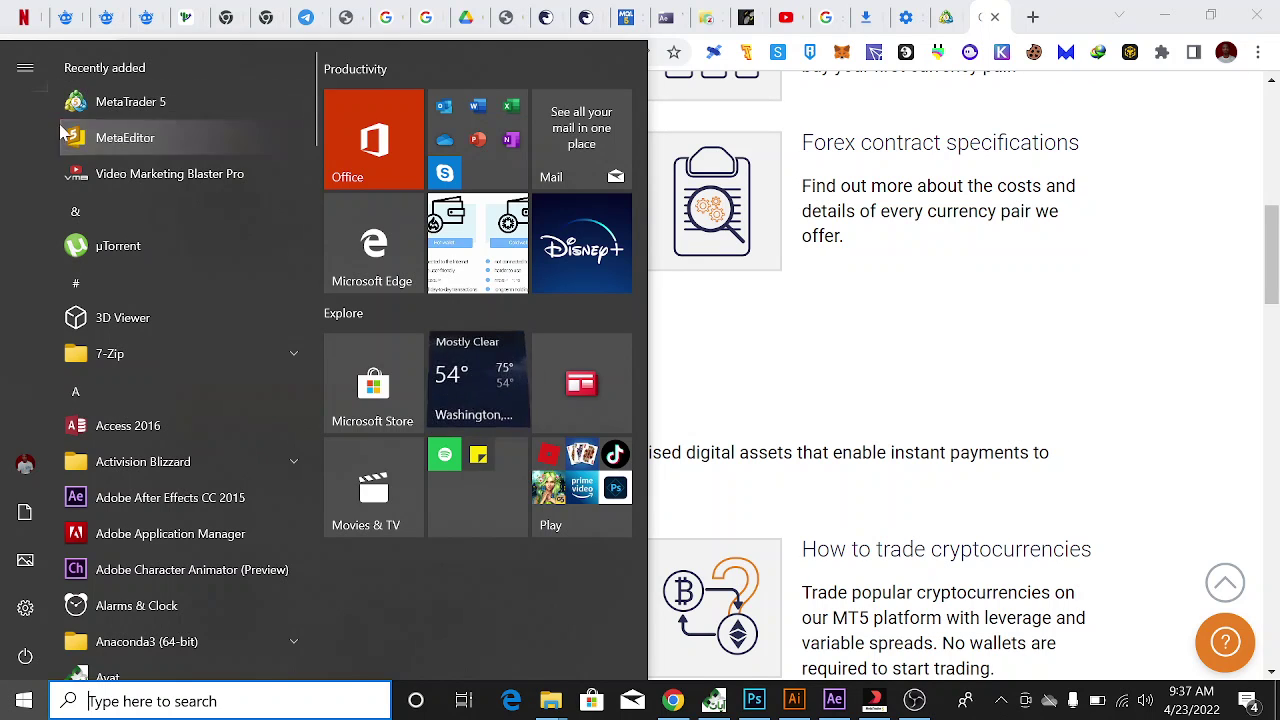
click(146, 110)
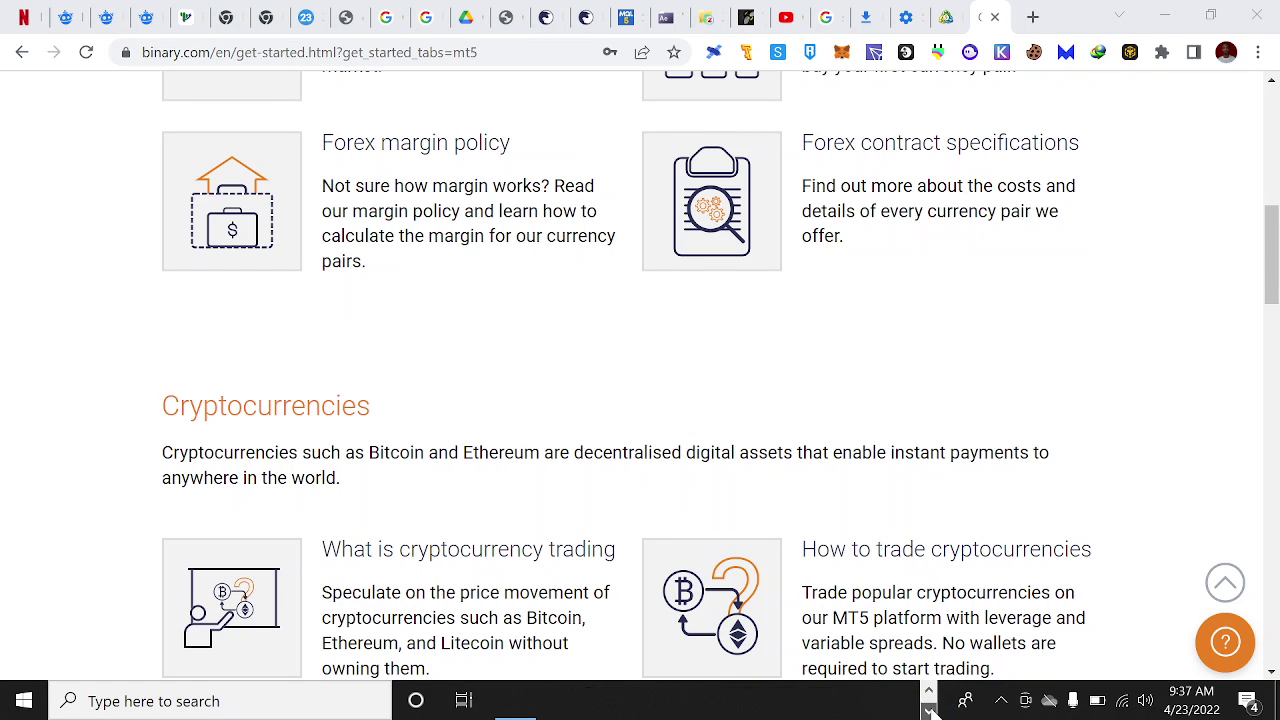
click(517, 701)
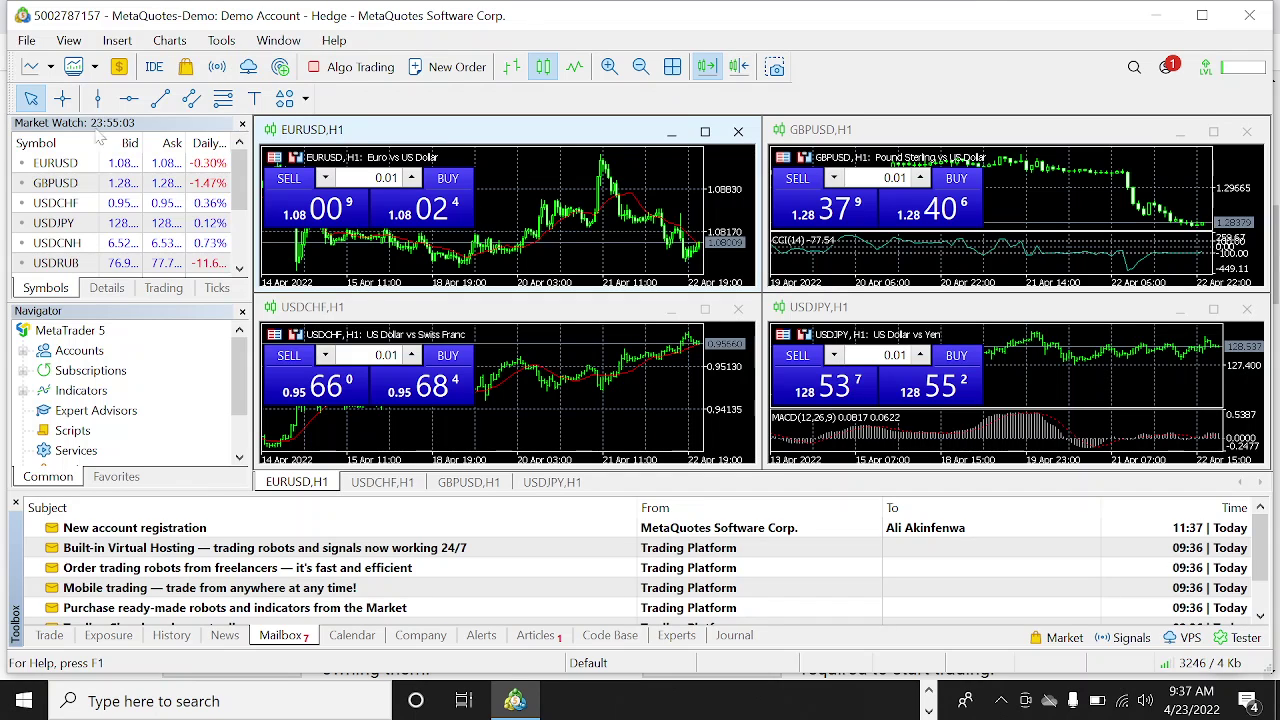
Open the trade account login dialog and check the available servers, leaving the login details unchanged
click(27, 41)
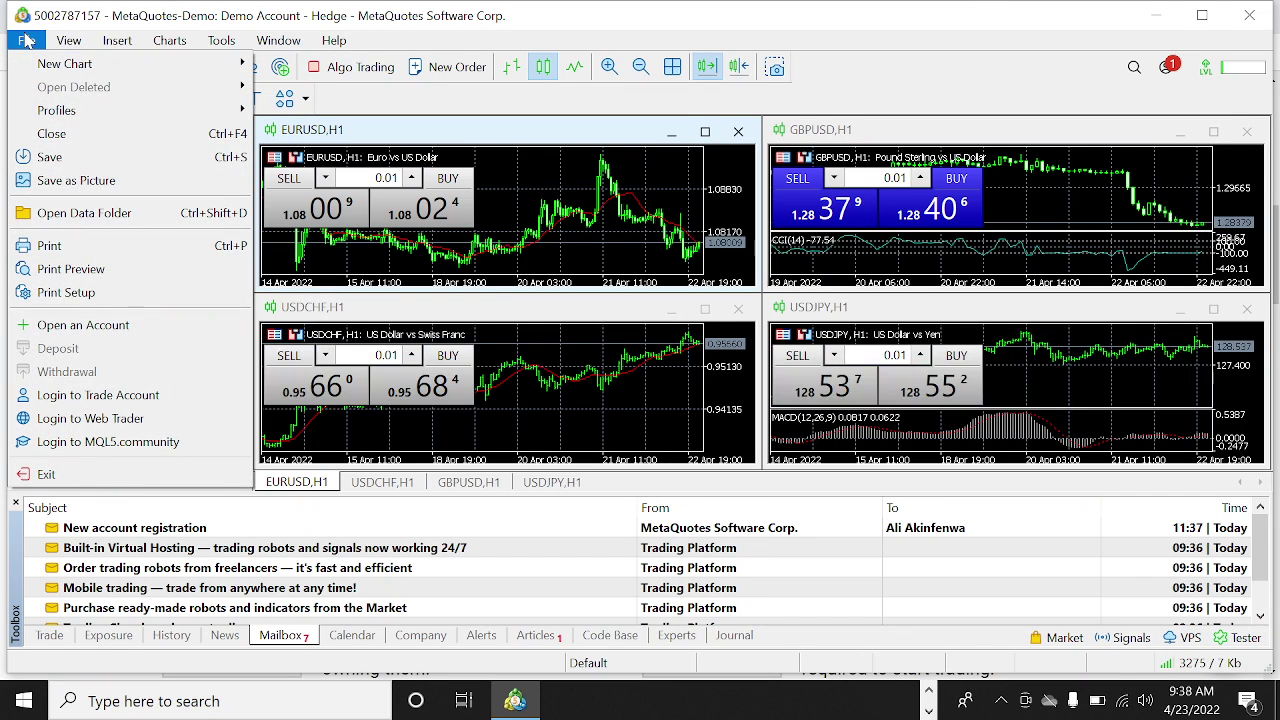
click(115, 397)
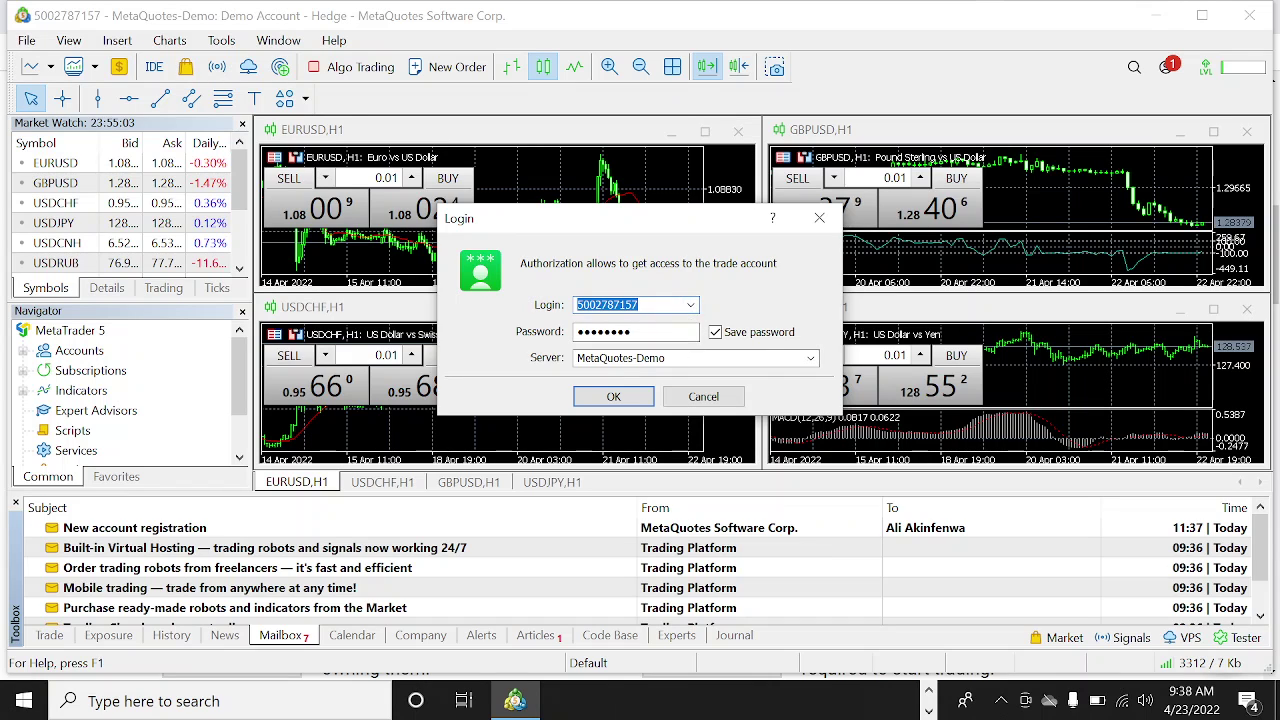
key(Tab)
key(Tab)
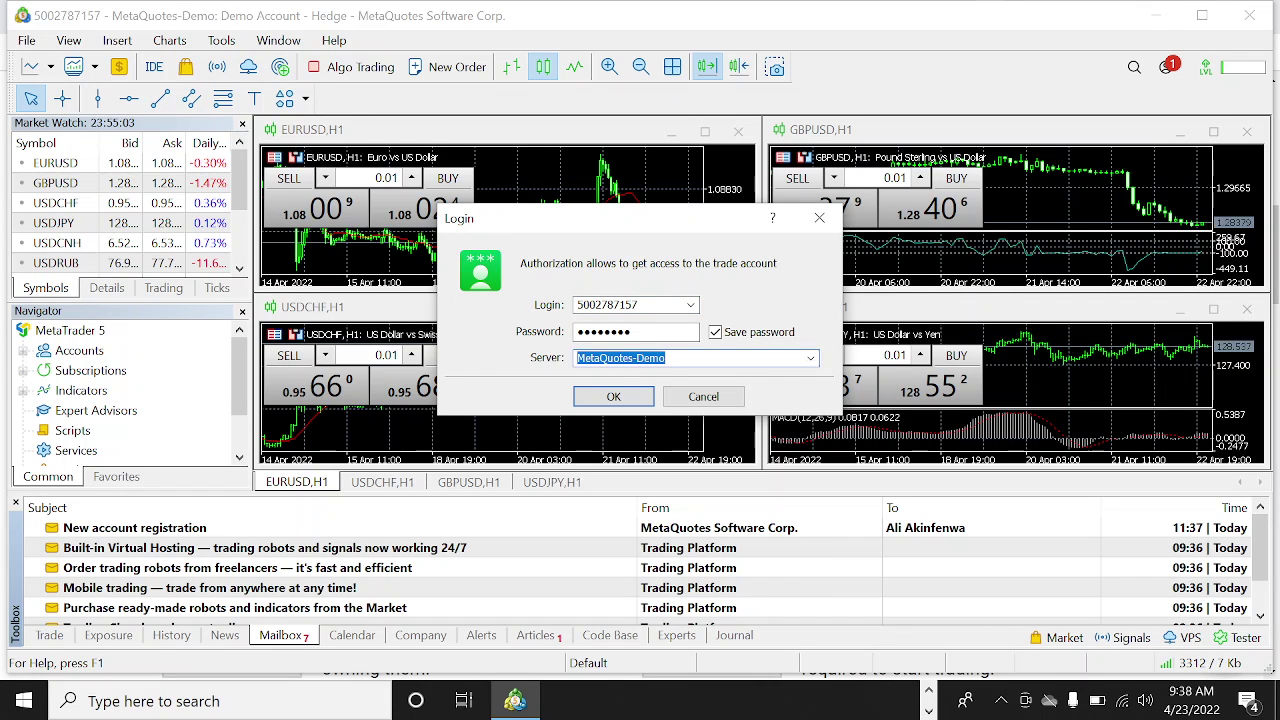
click(811, 358)
click(812, 358)
key(End)
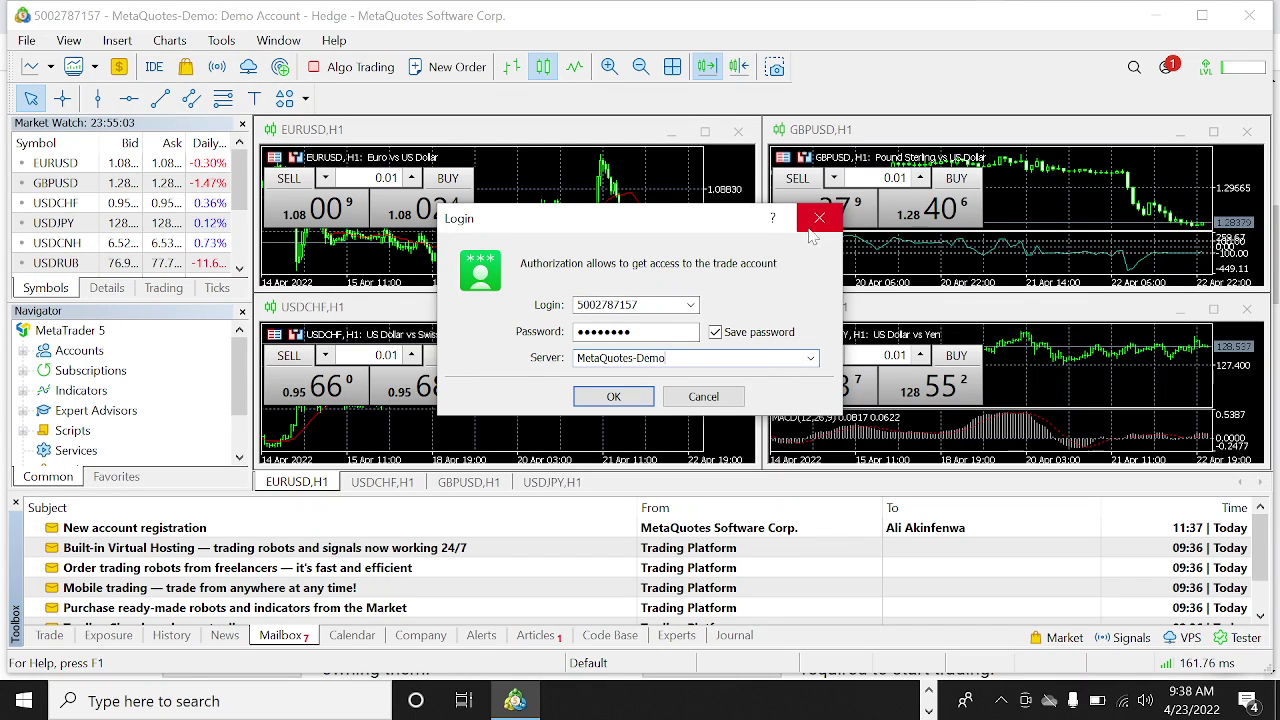
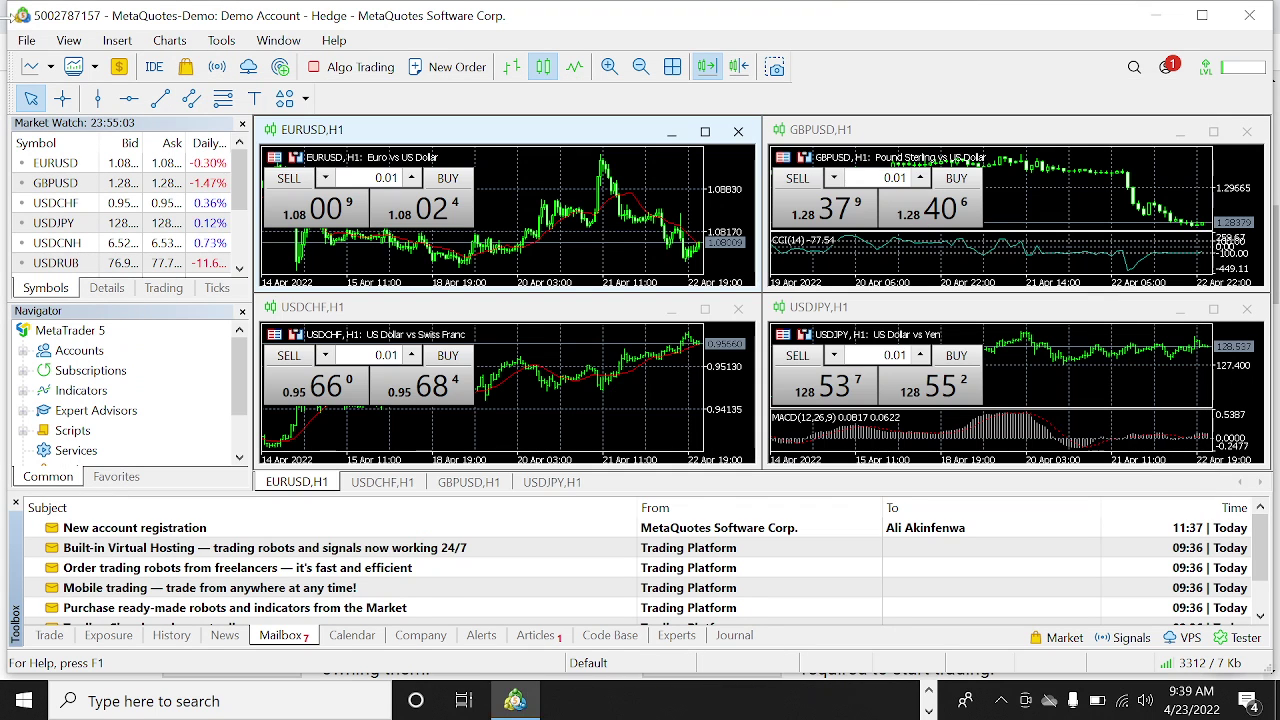
Start opening a new trading account and search the company list for "intelligence"
click(27, 41)
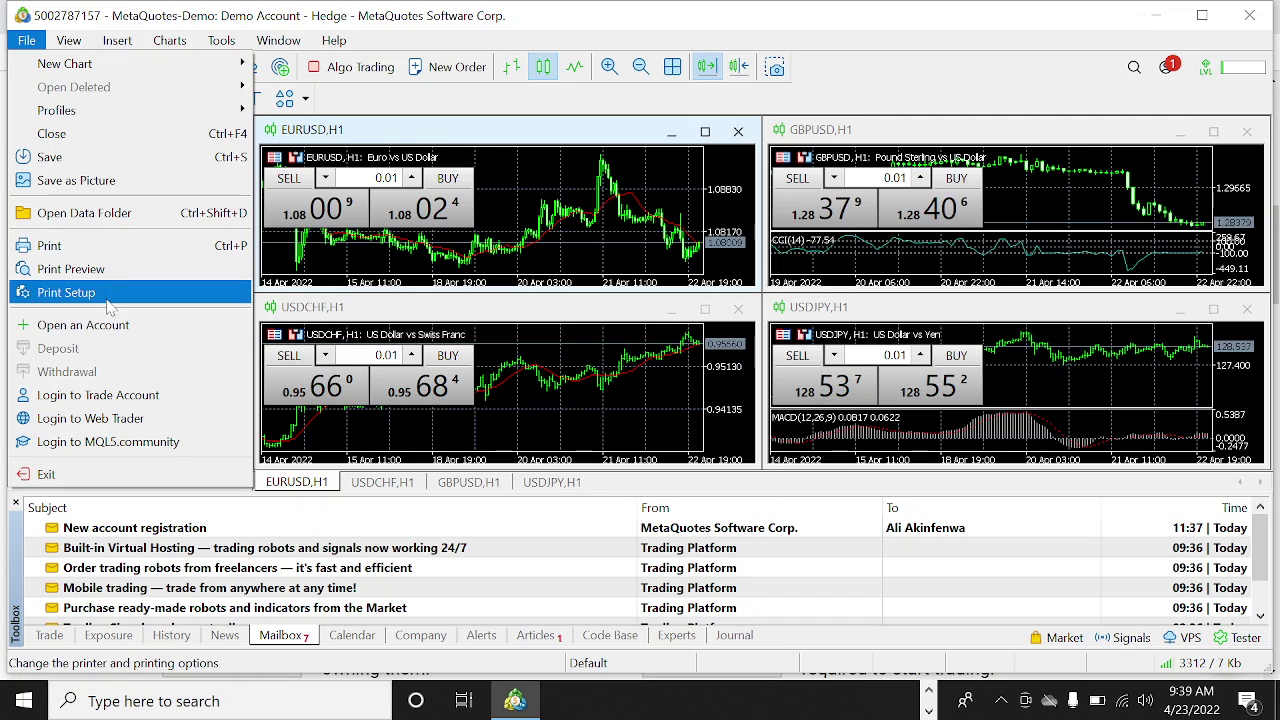
click(97, 330)
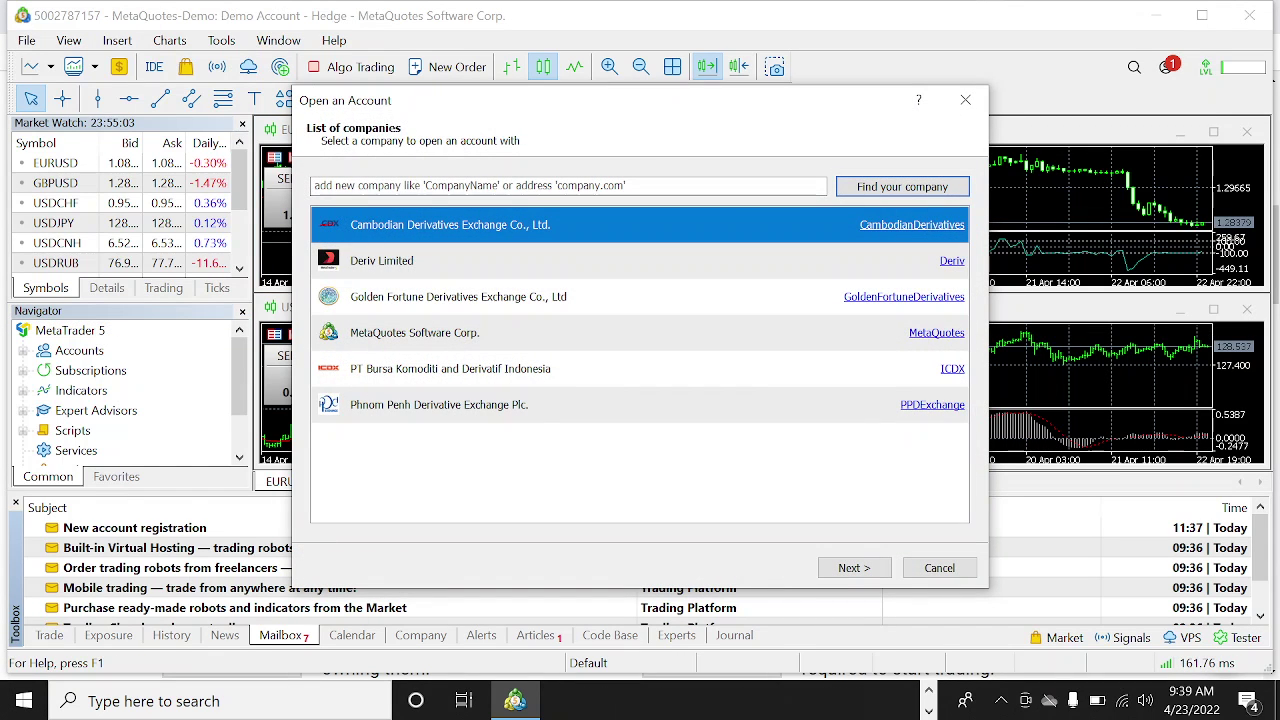
click(316, 186)
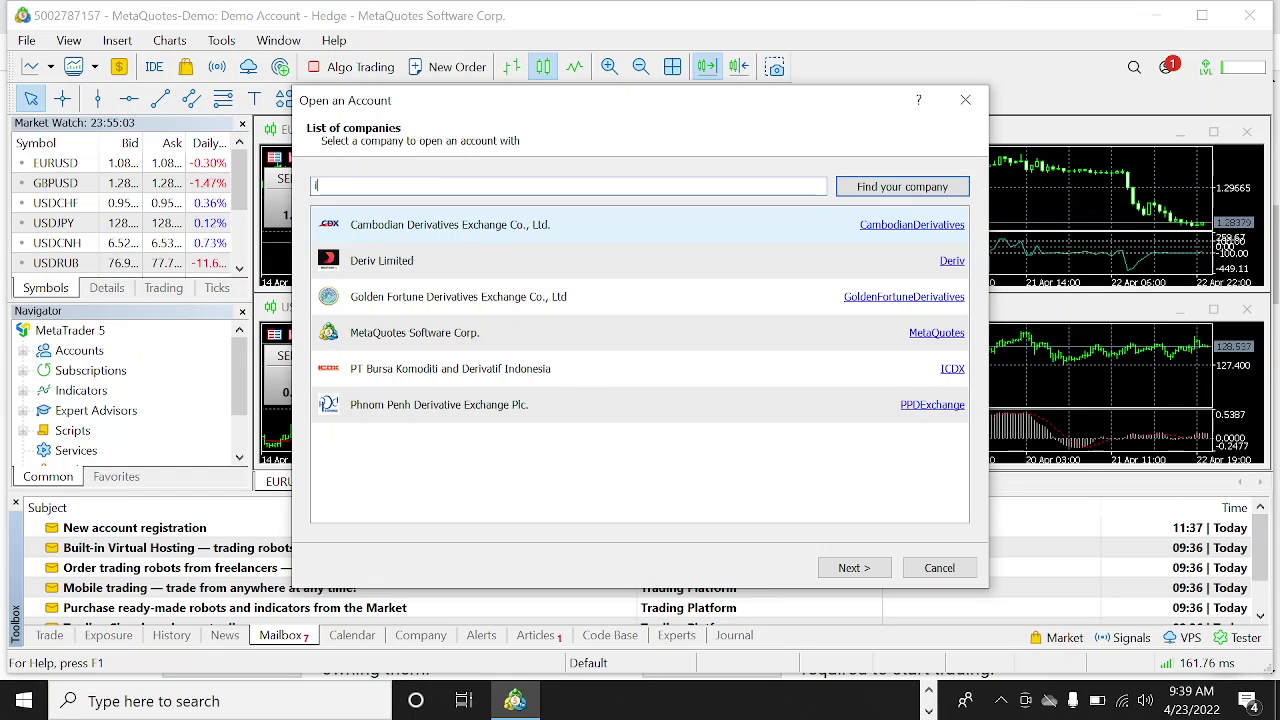
text(intelli)
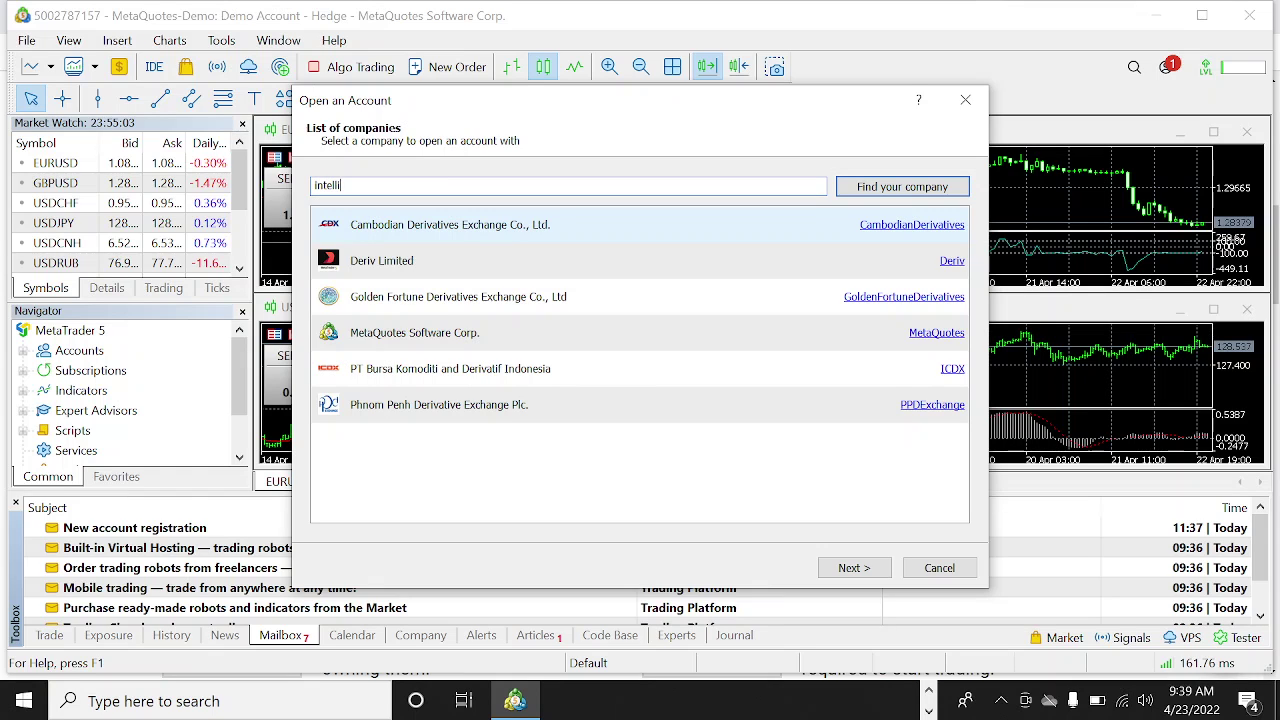
text(gence)
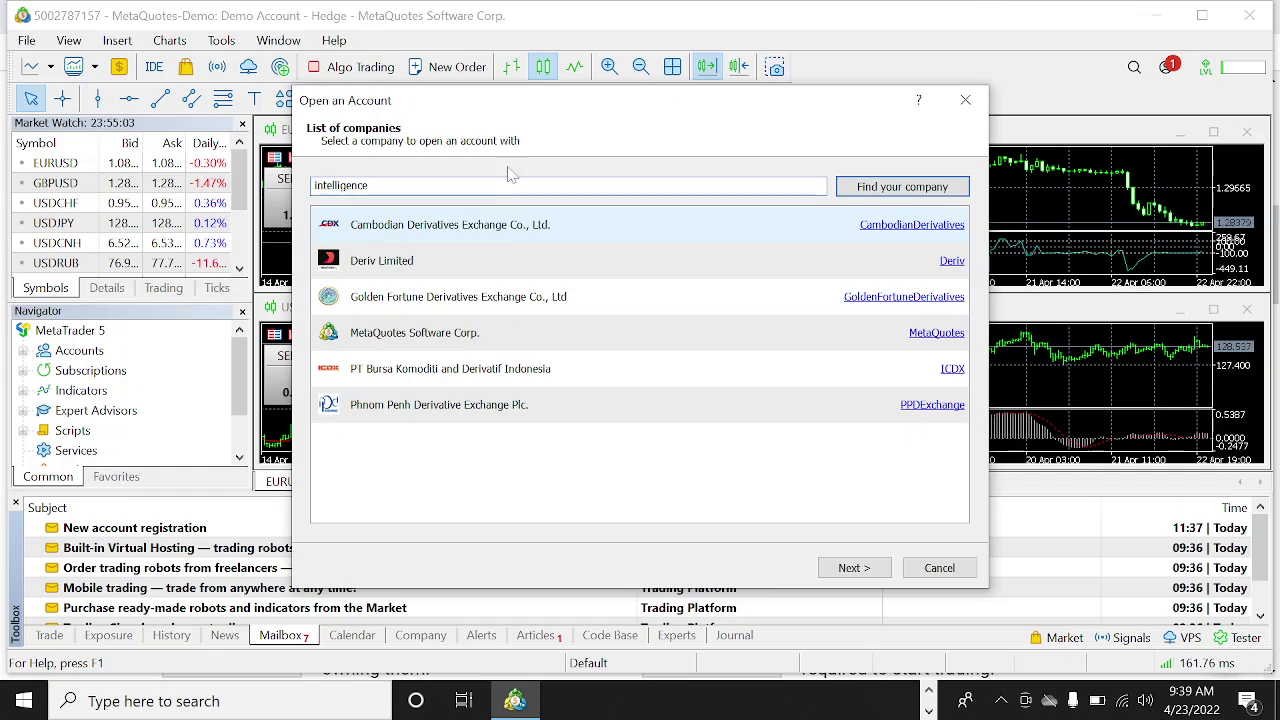
click(848, 192)
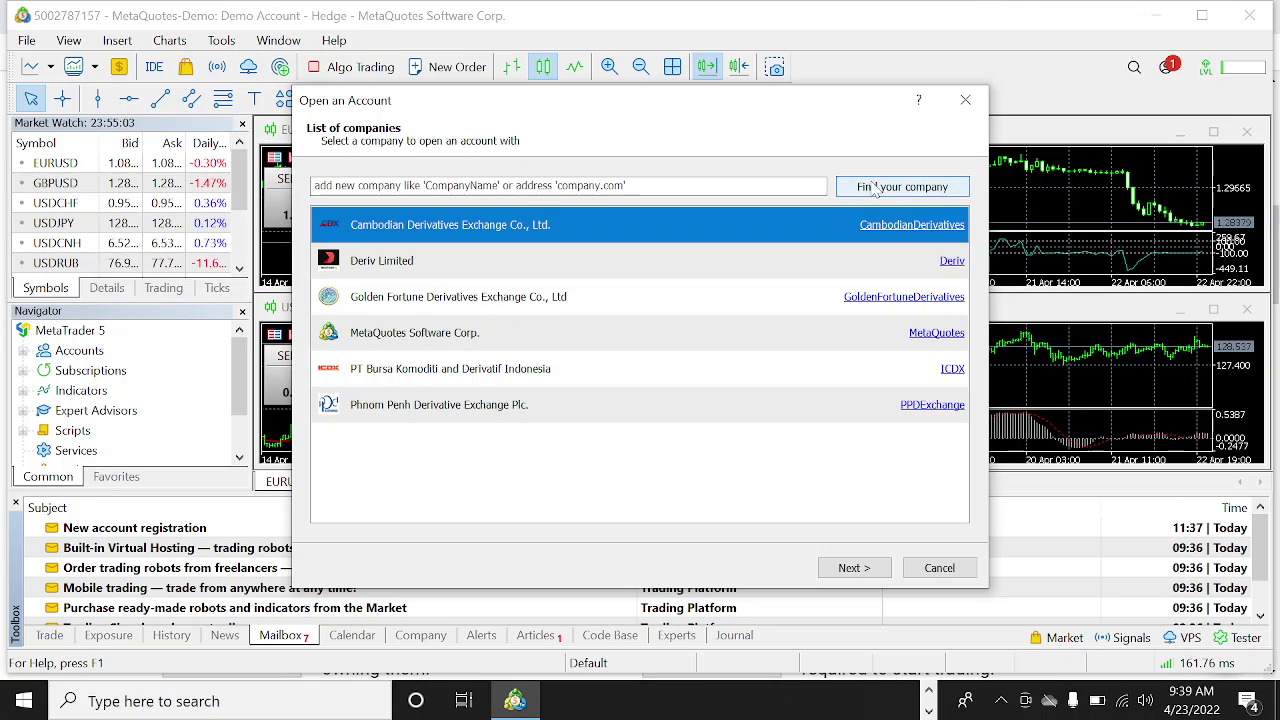
click(875, 190)
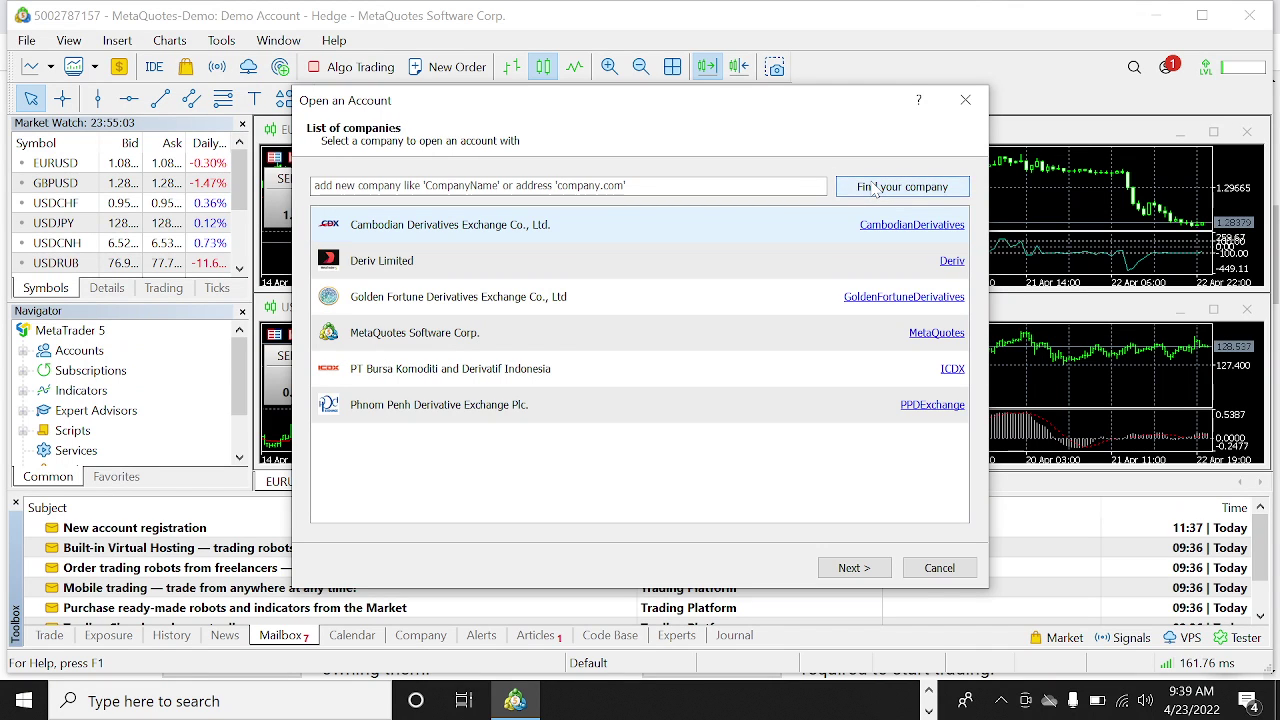
click(875, 190)
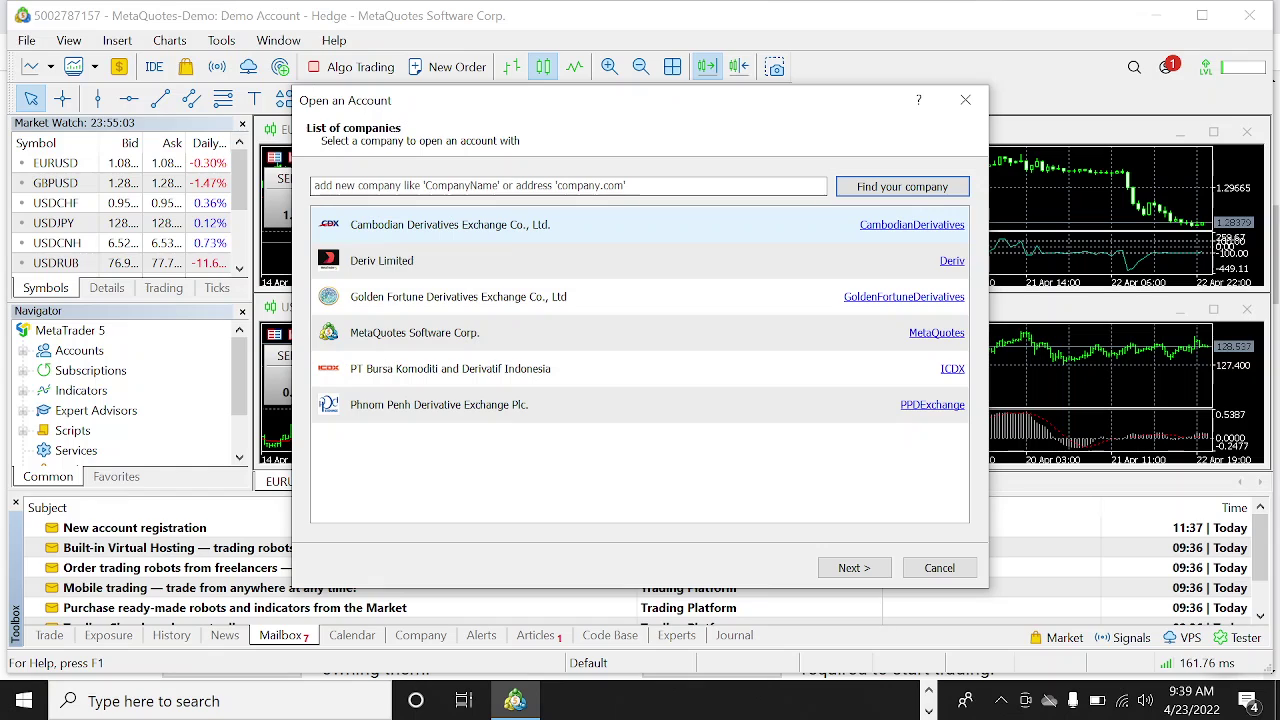
Search the company list for "deriv", select Deriv Limited and continue to the account options
click(314, 186)
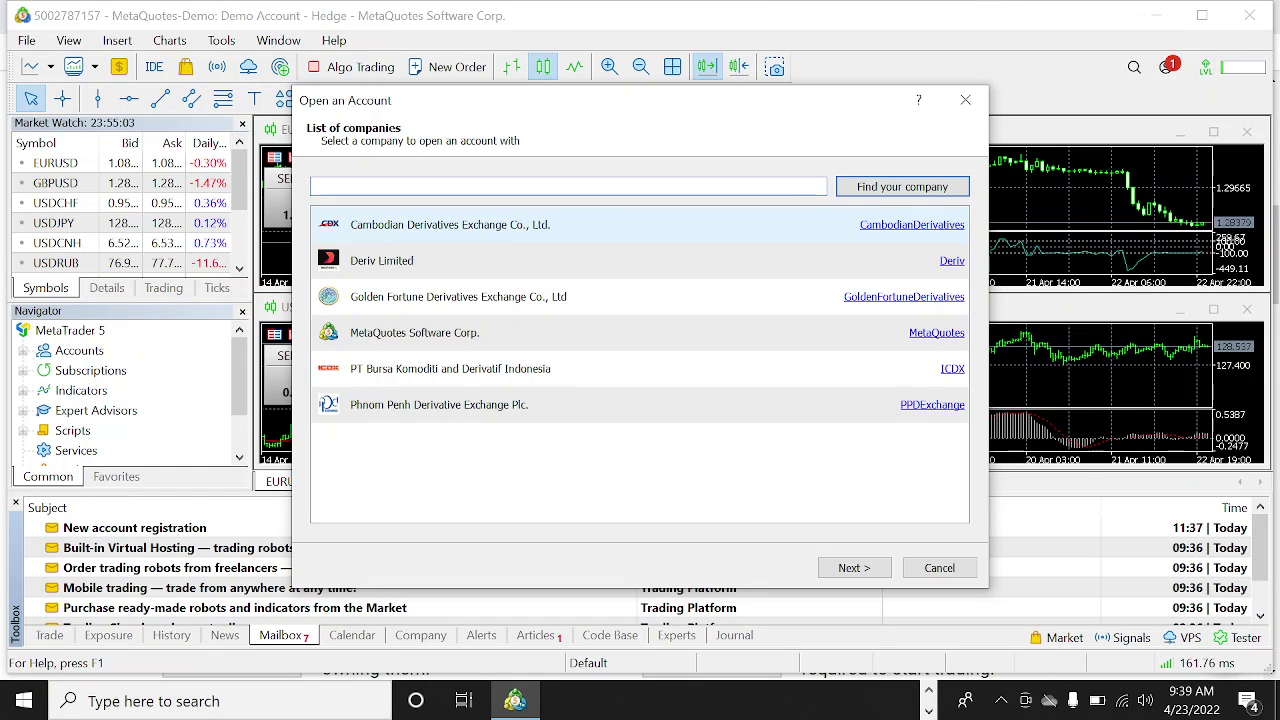
text(deriv)
click(866, 190)
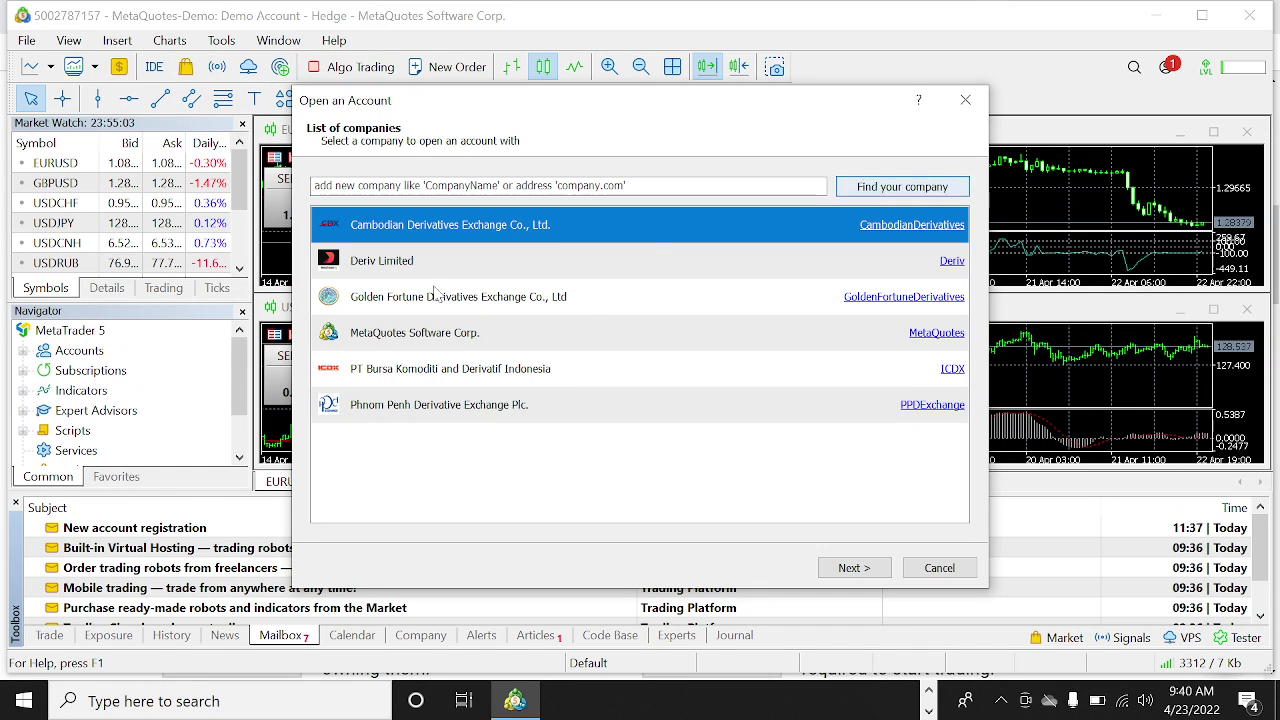
click(390, 261)
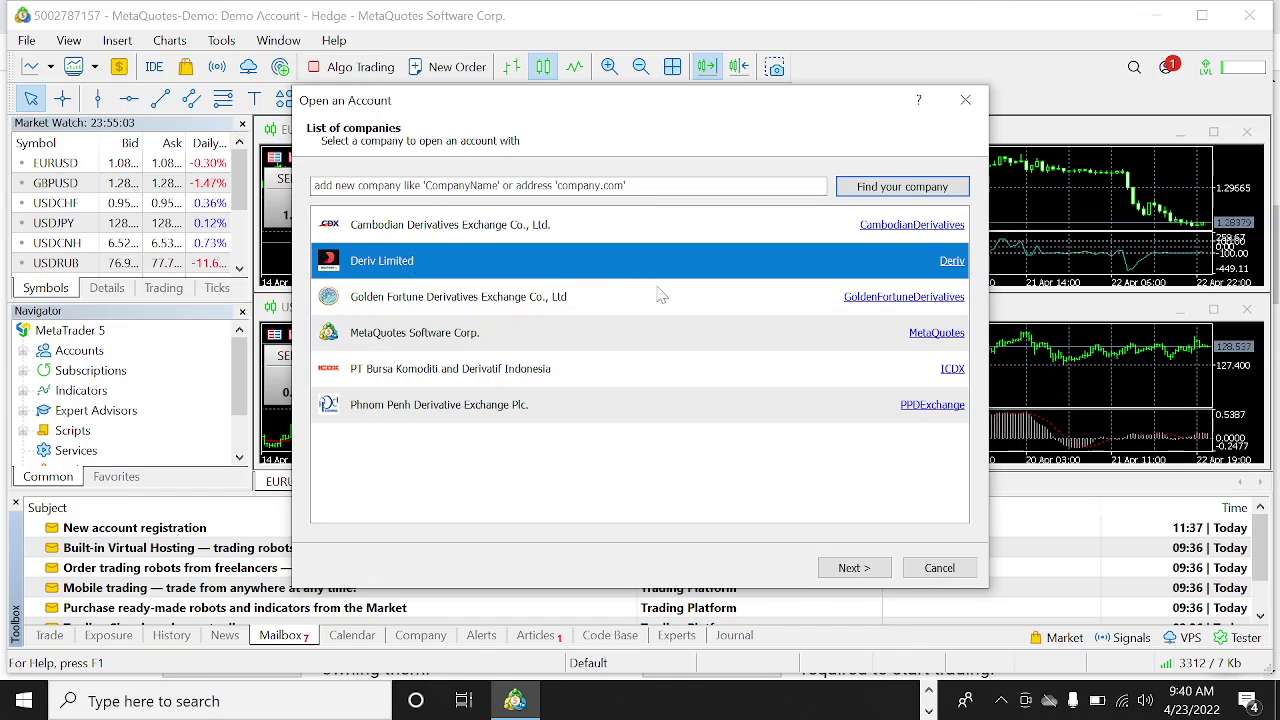
click(868, 568)
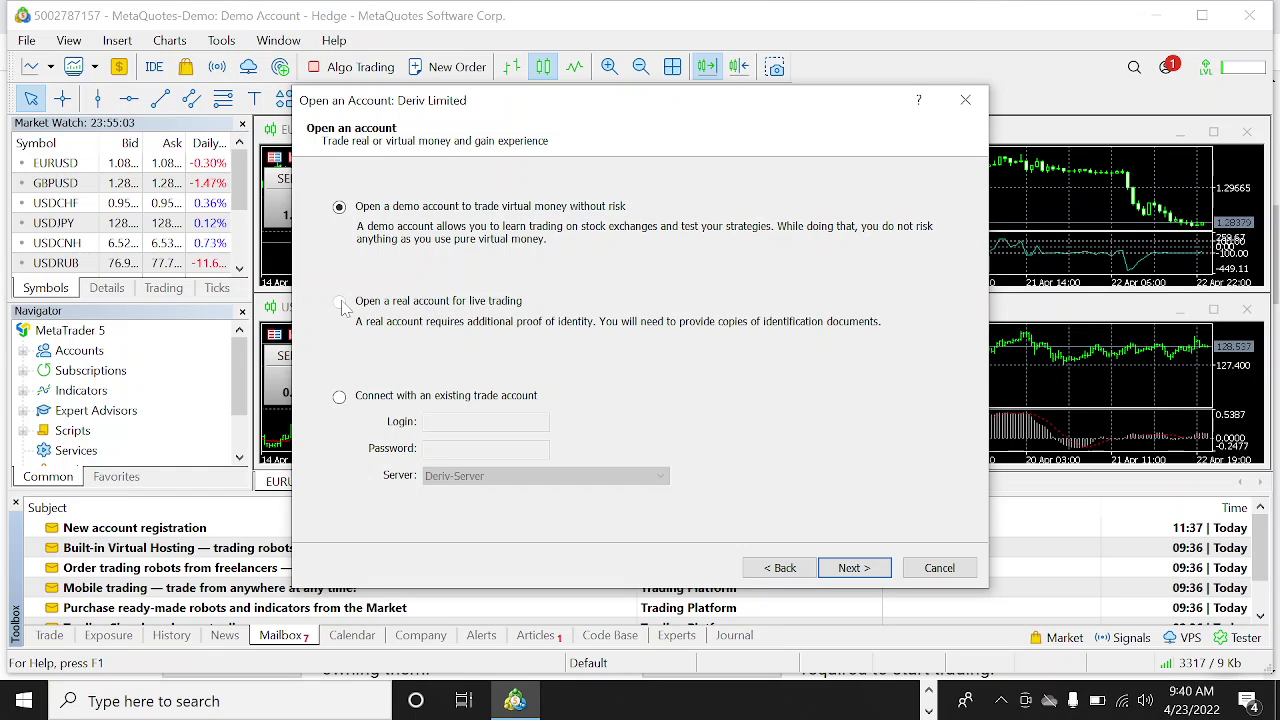
Choose to connect with an existing trade account and review its servers, trying Deriv-Server and Deriv-Demo
click(339, 398)
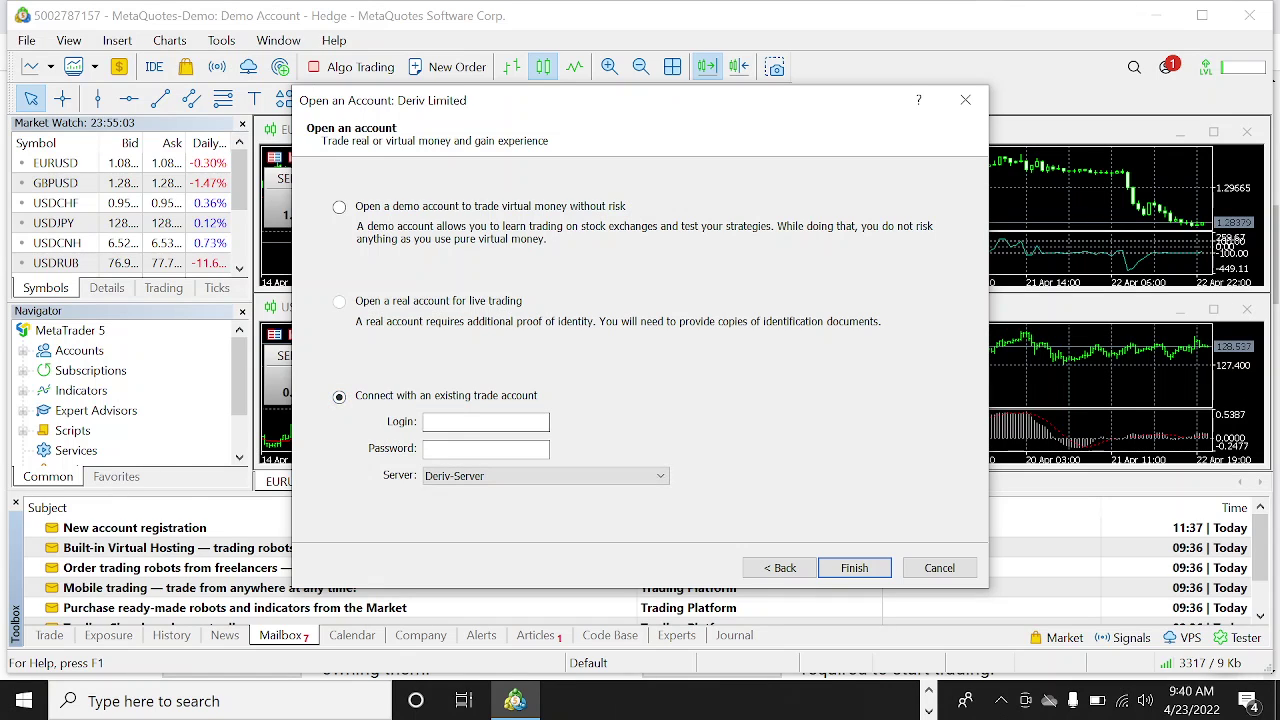
click(462, 448)
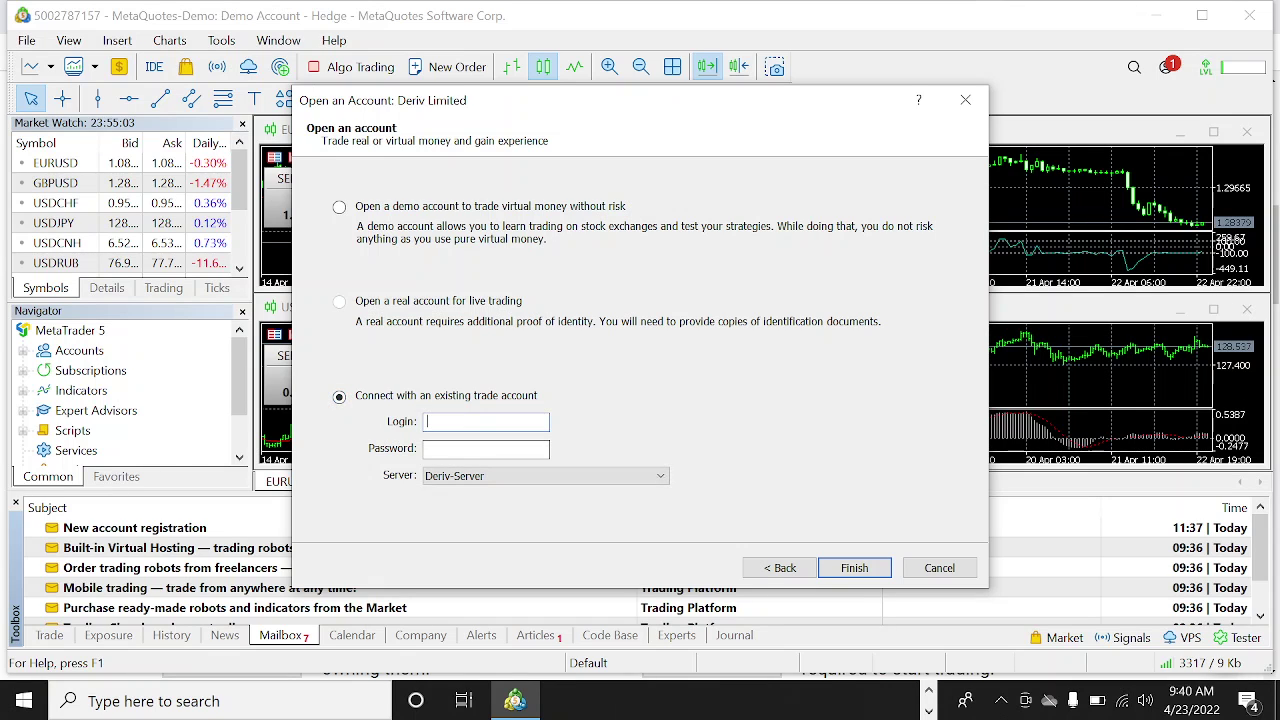
click(477, 478)
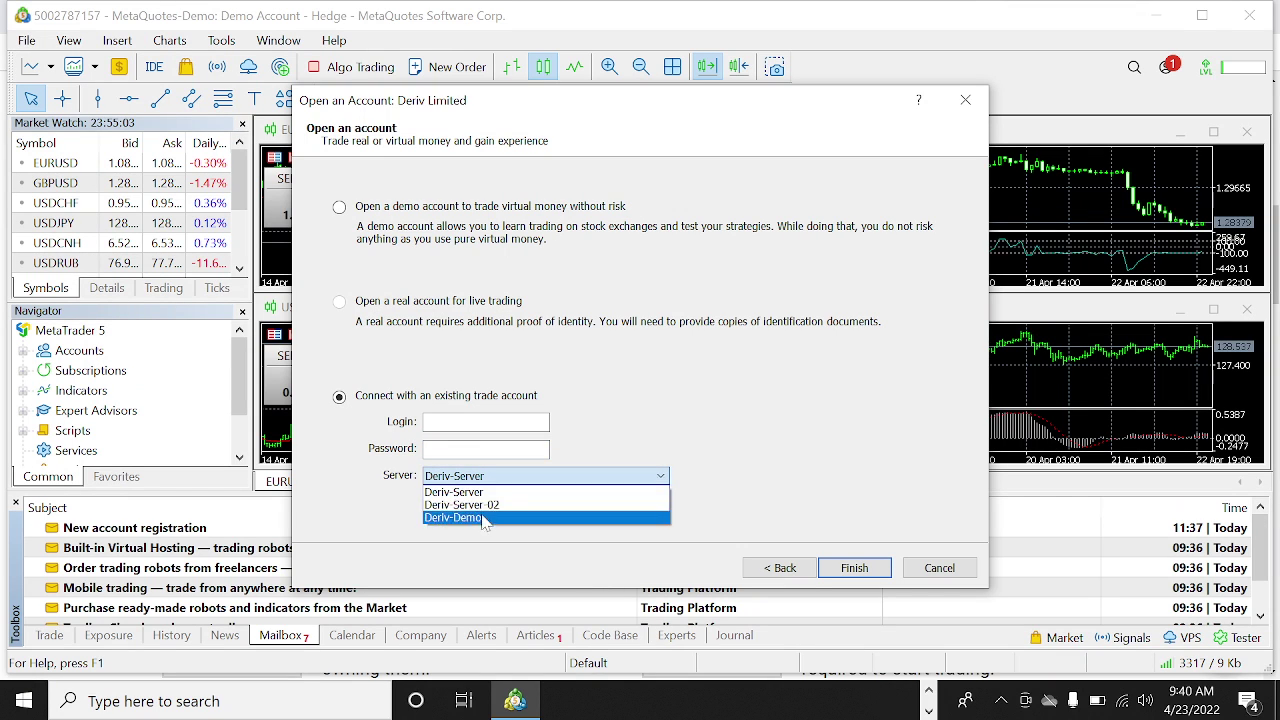
click(482, 494)
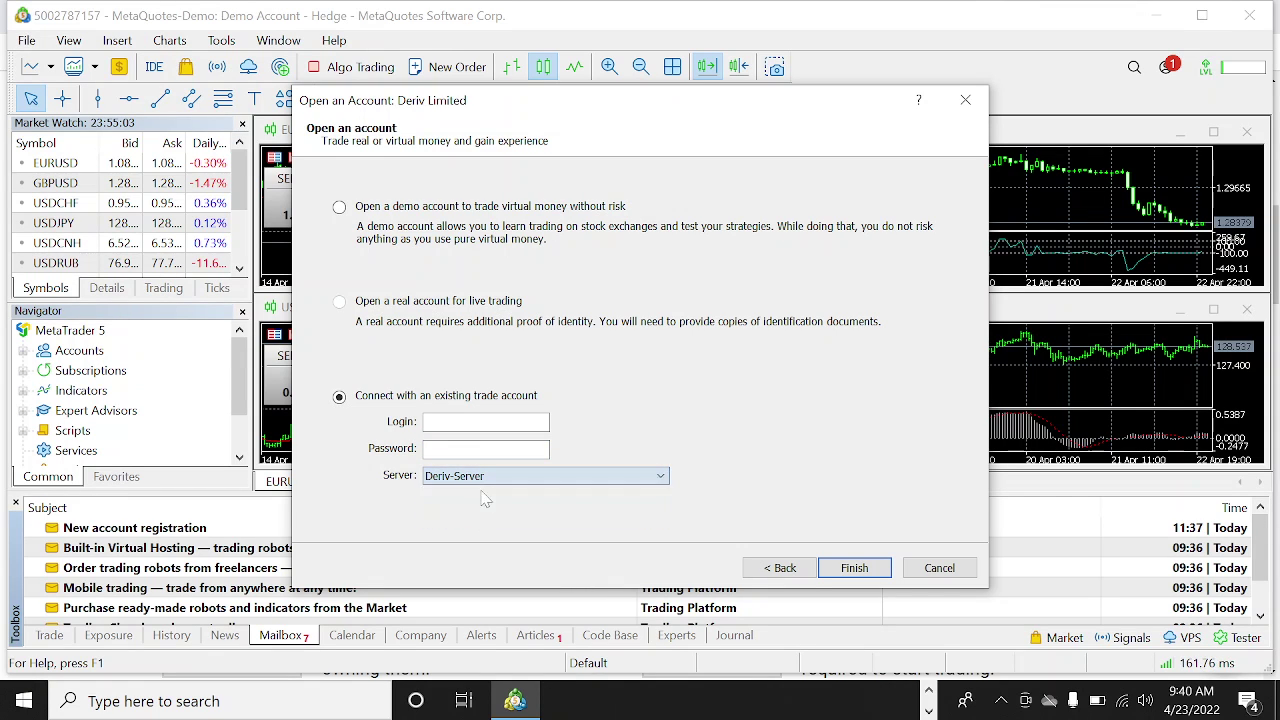
click(466, 477)
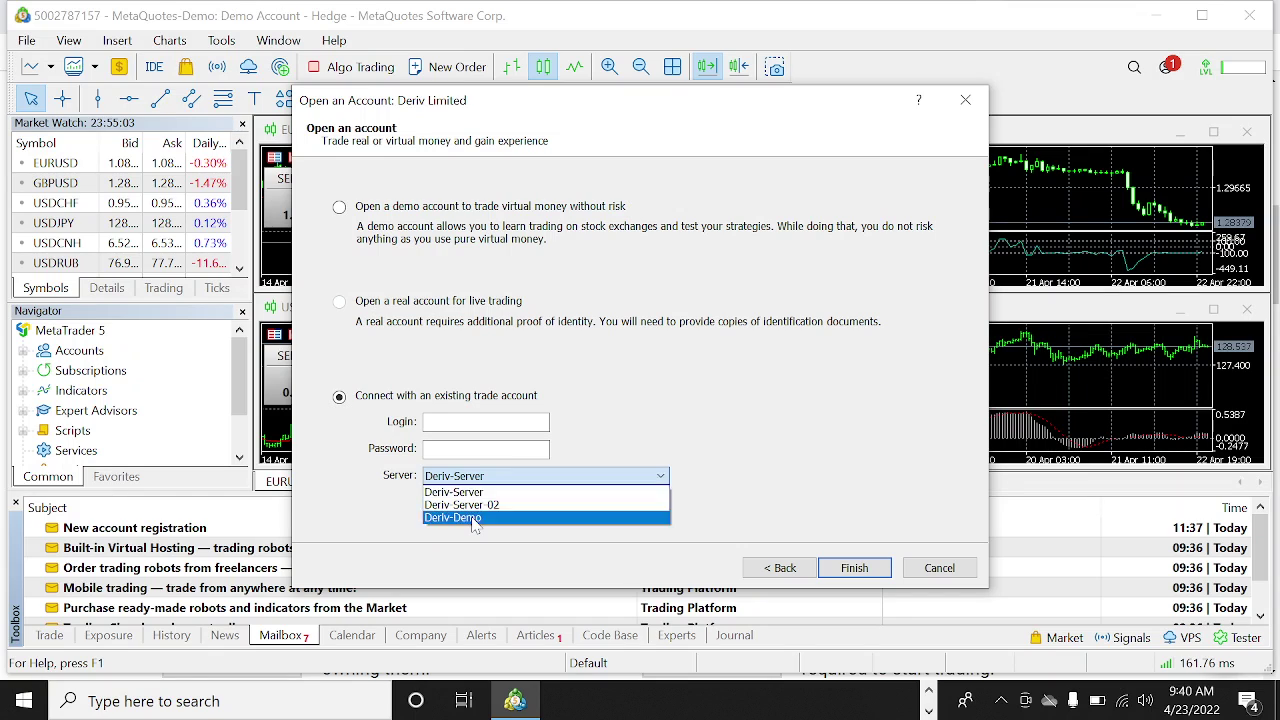
click(470, 518)
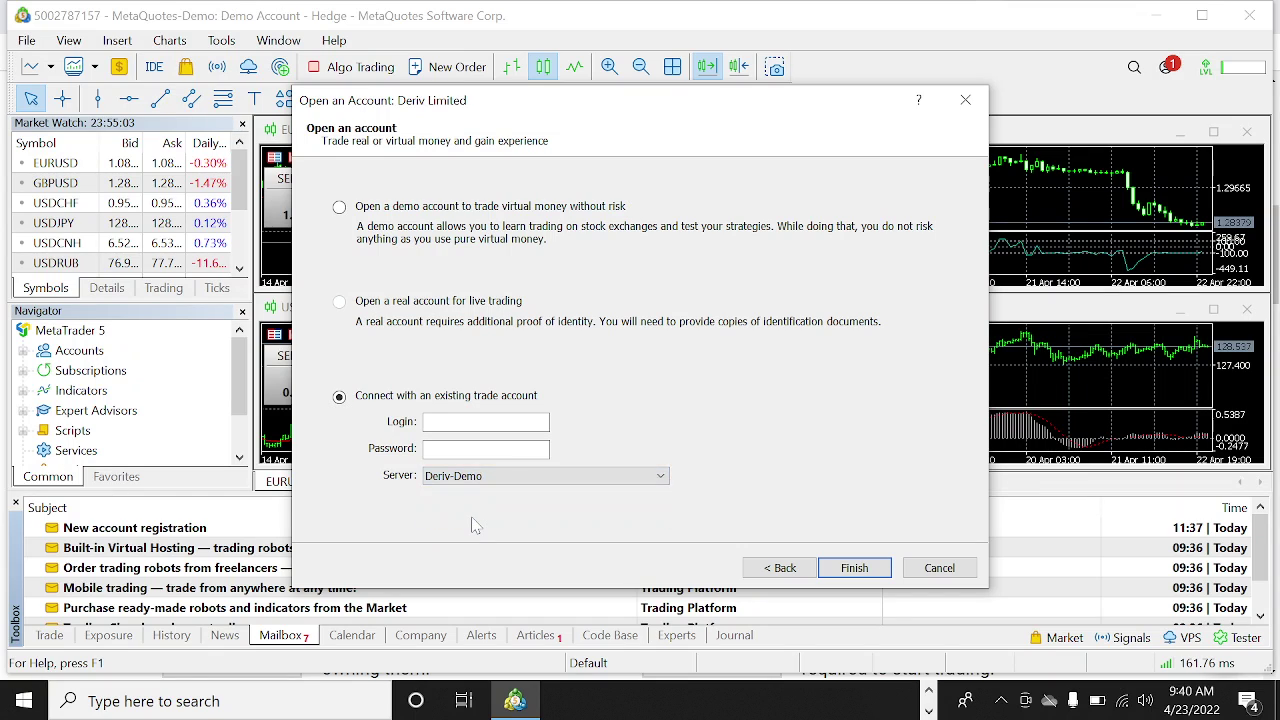
click(550, 478)
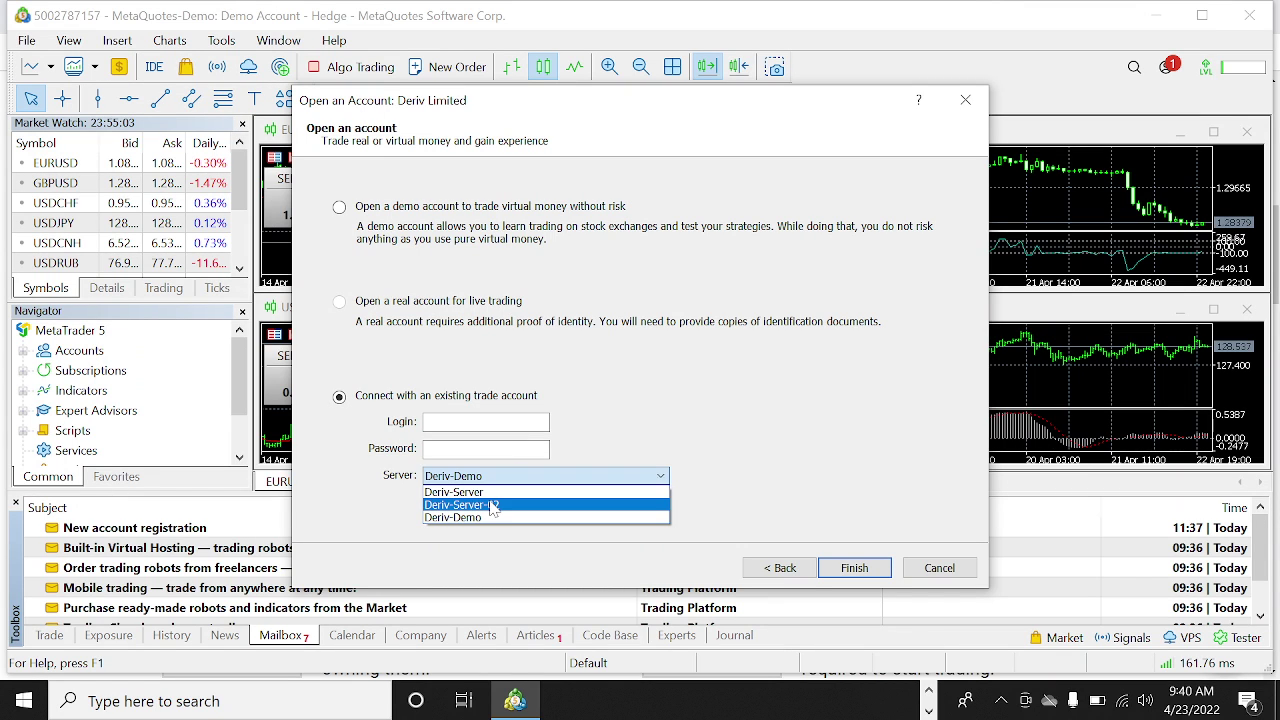
click(612, 441)
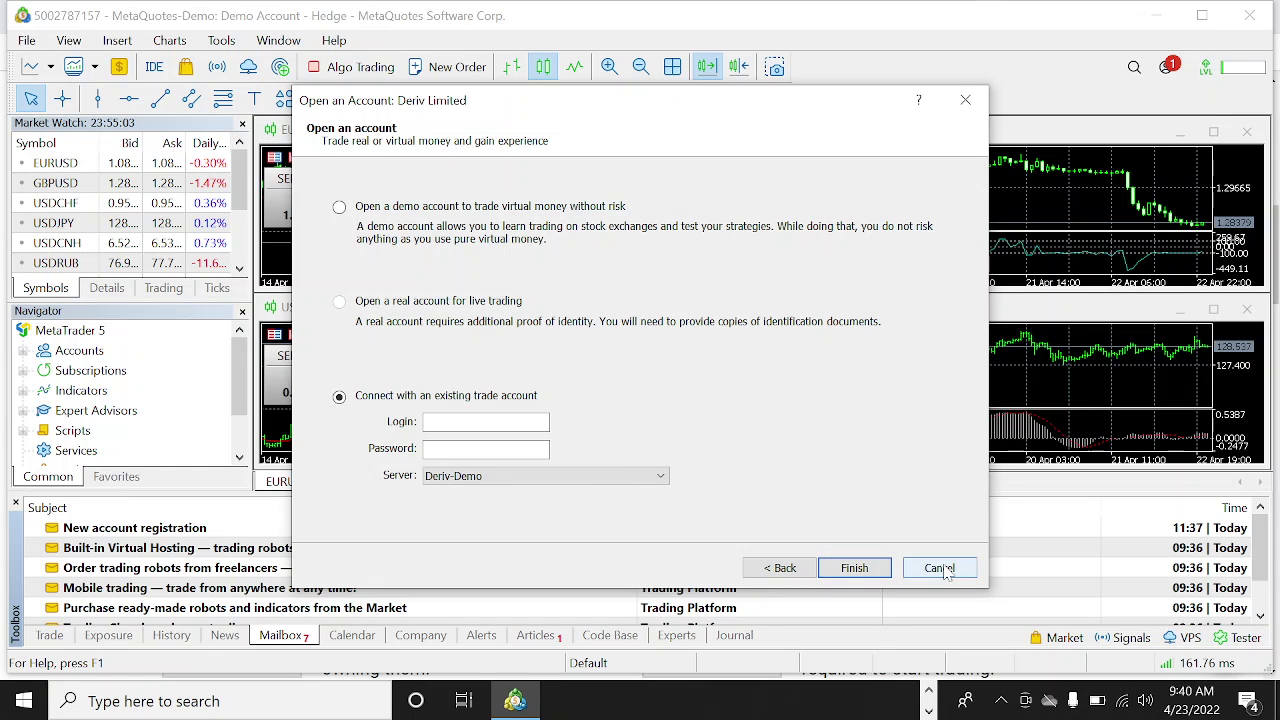
Choose to open a demo account on the Deriv-Demo server and continue to the Deriv website
click(483, 210)
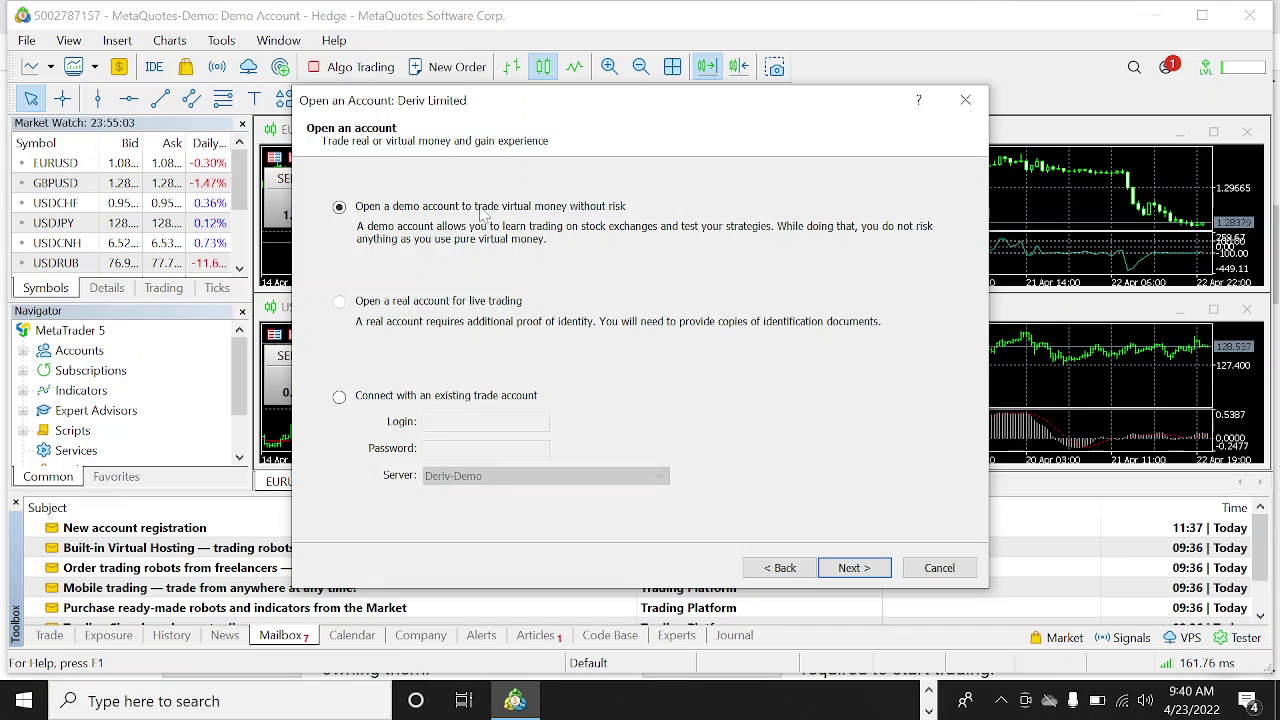
click(853, 568)
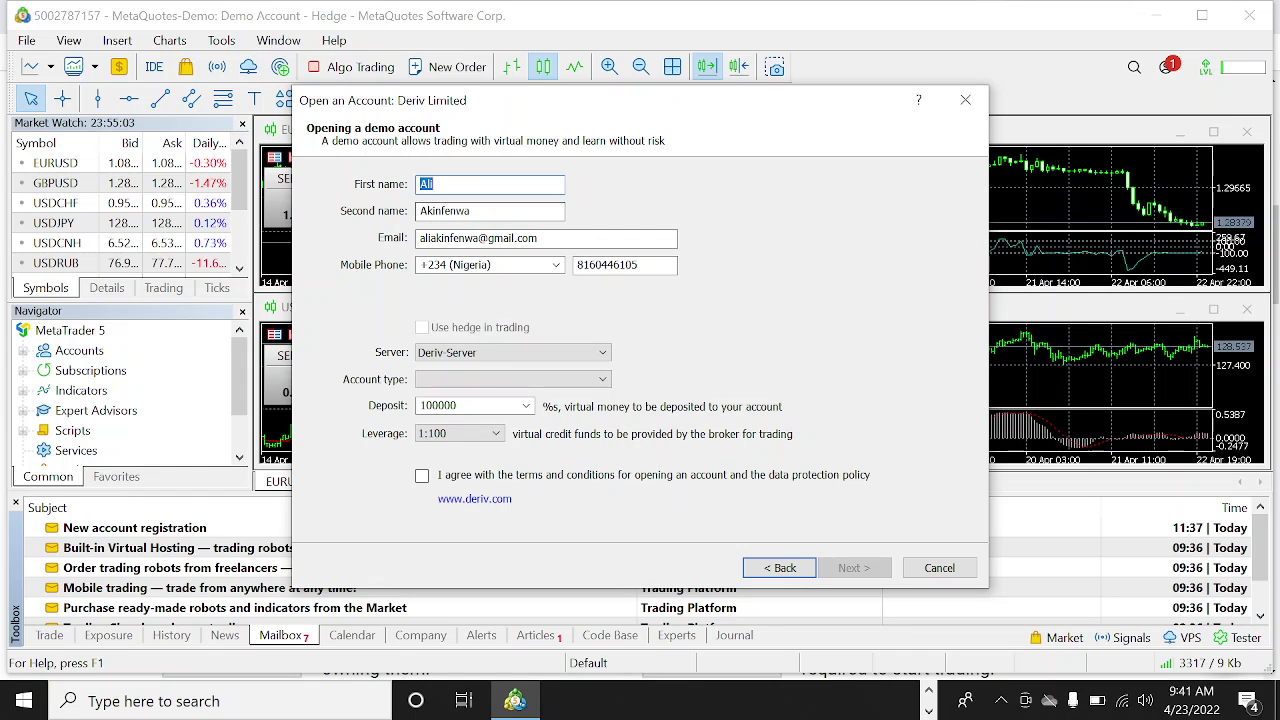
click(519, 356)
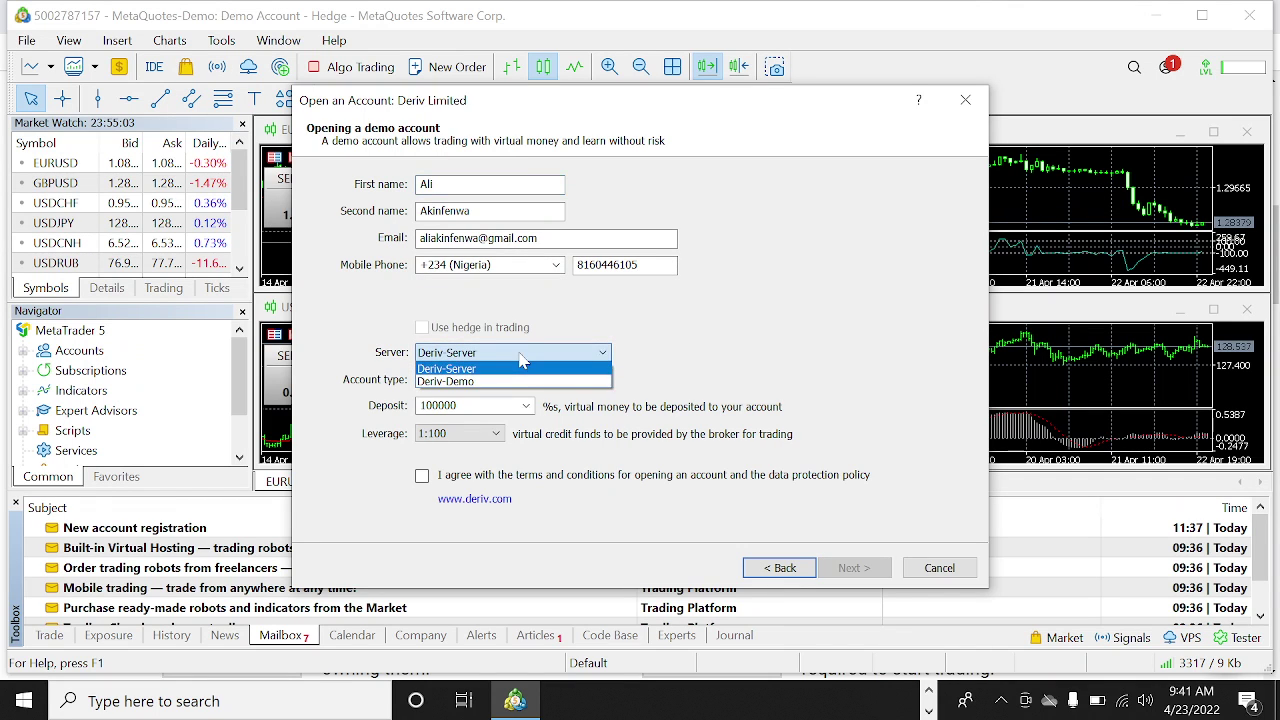
click(497, 383)
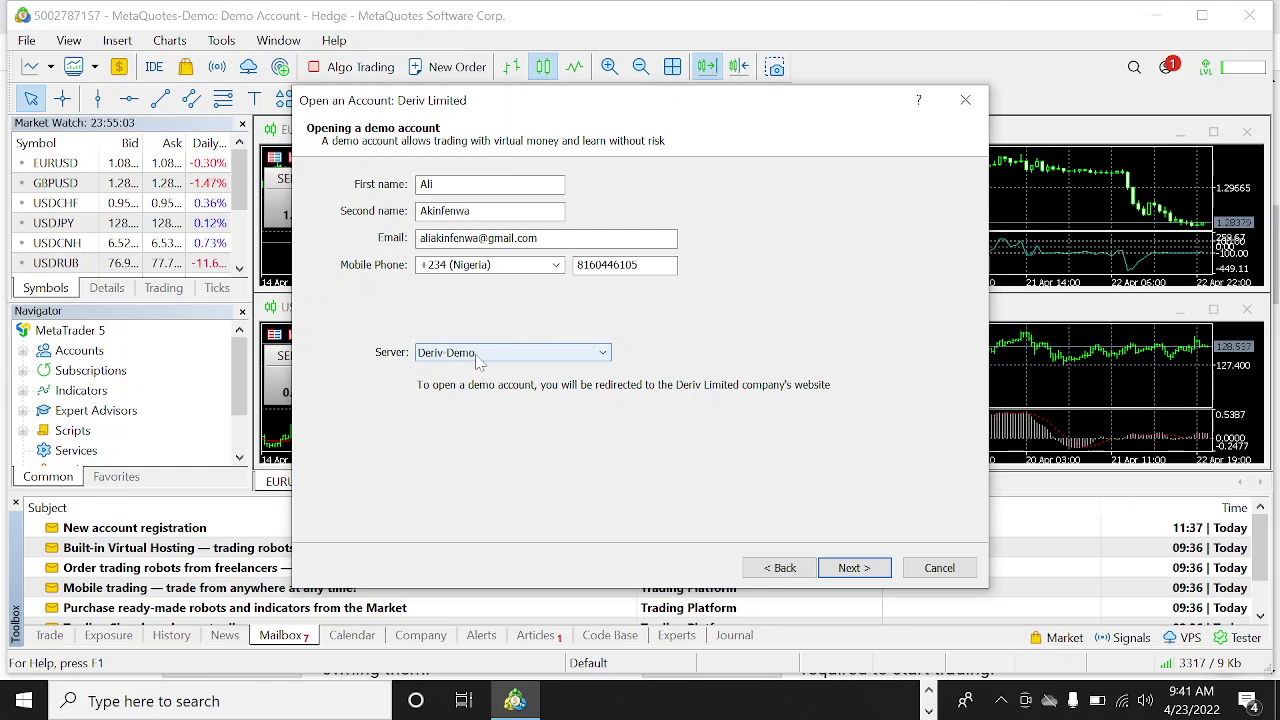
click(852, 568)
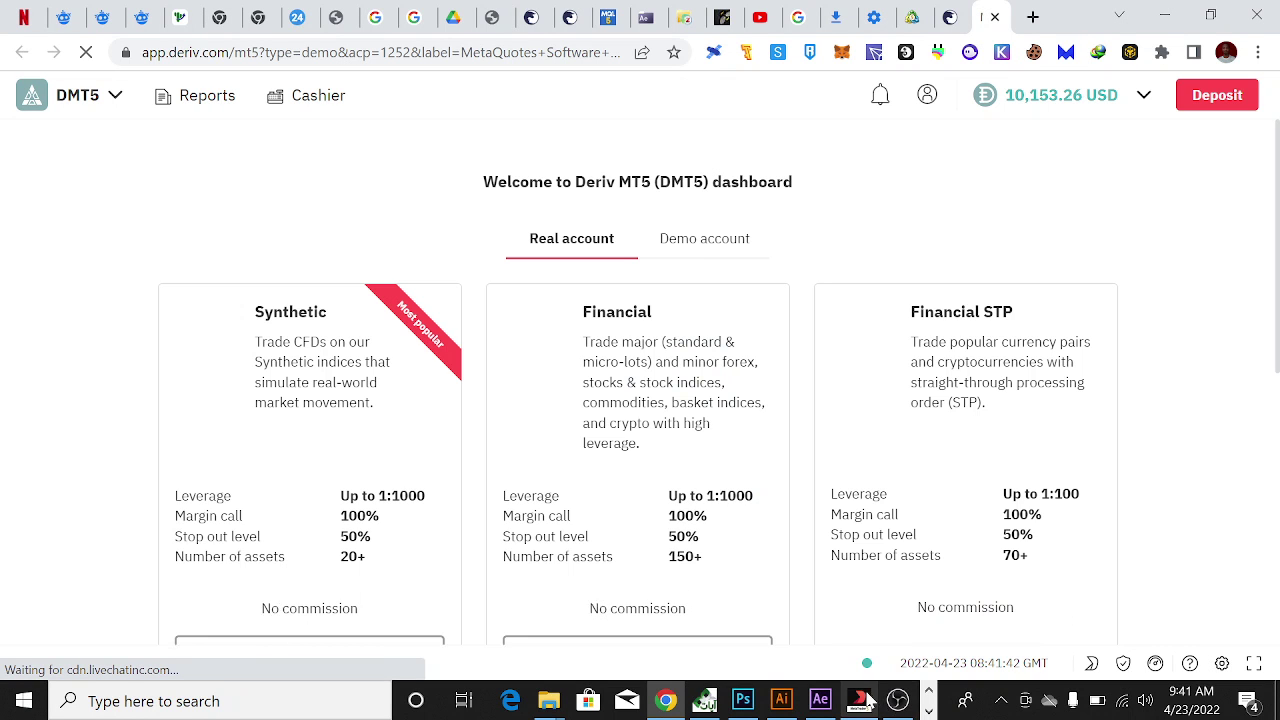
Look through the real and demo account types on the Deriv MT5 dashboard
mouse_move(862, 703)
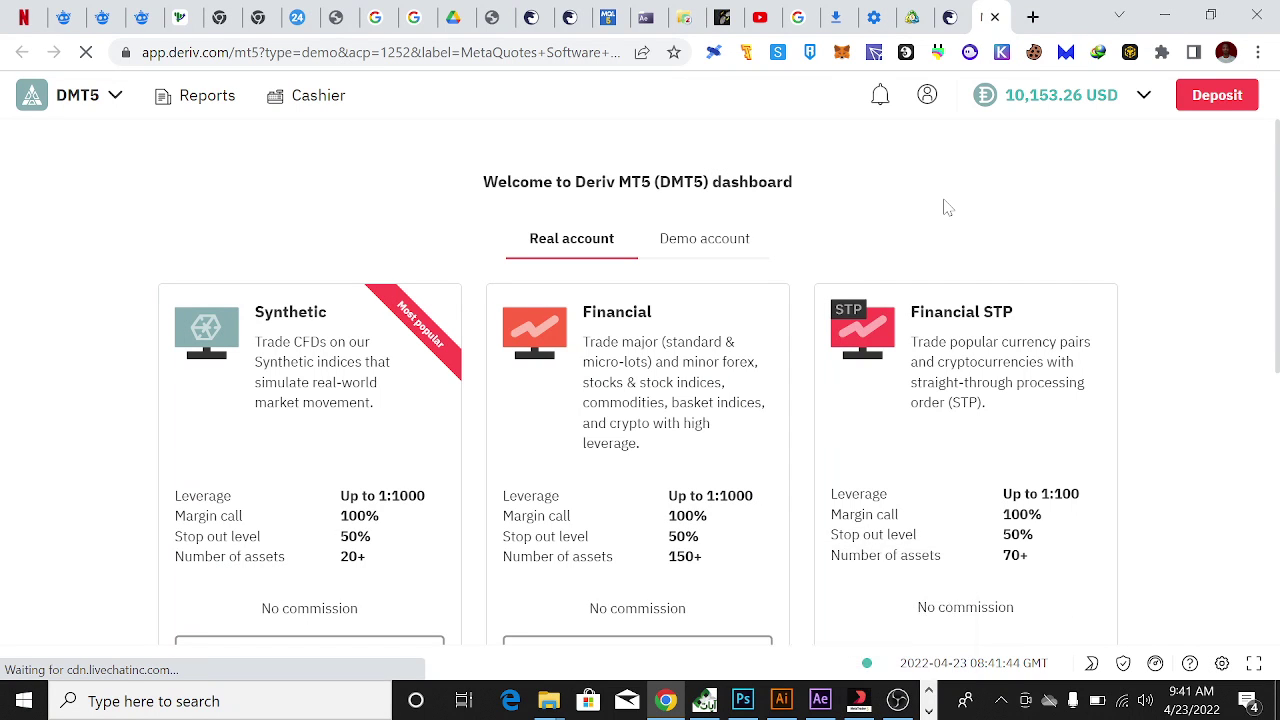
scroll(329, 416, down, 1)
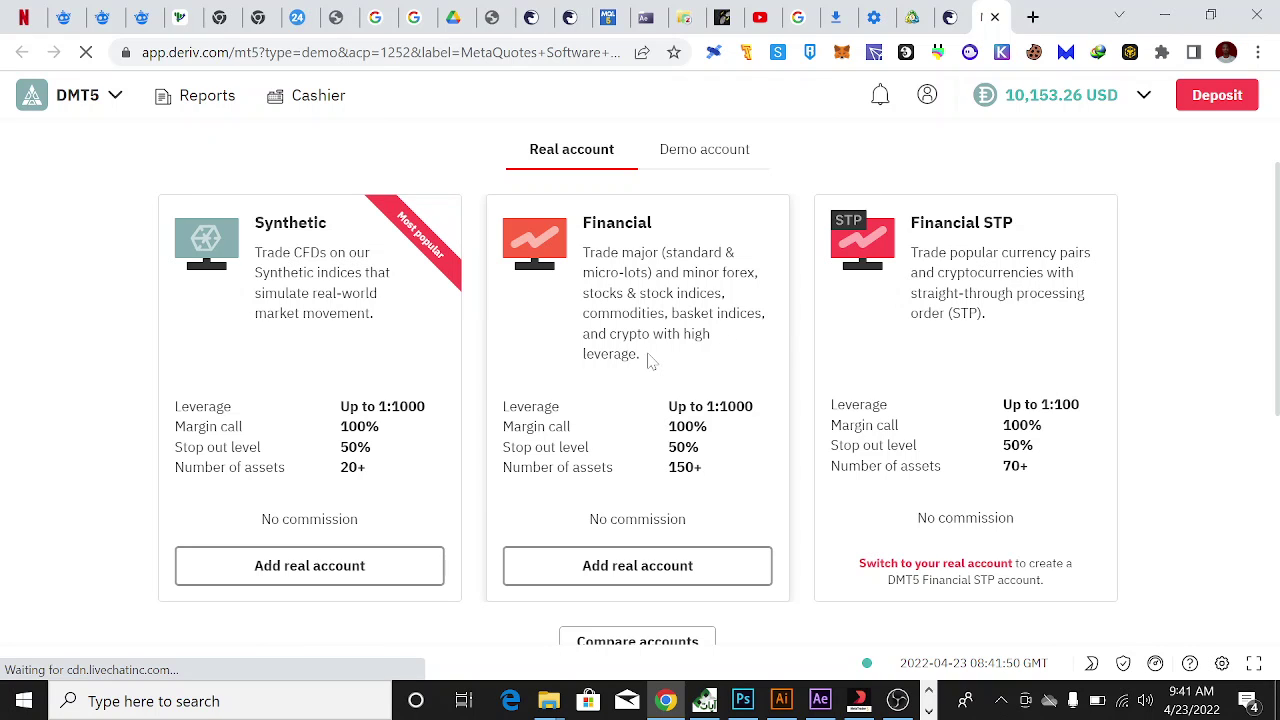
scroll(648, 361, down, 1)
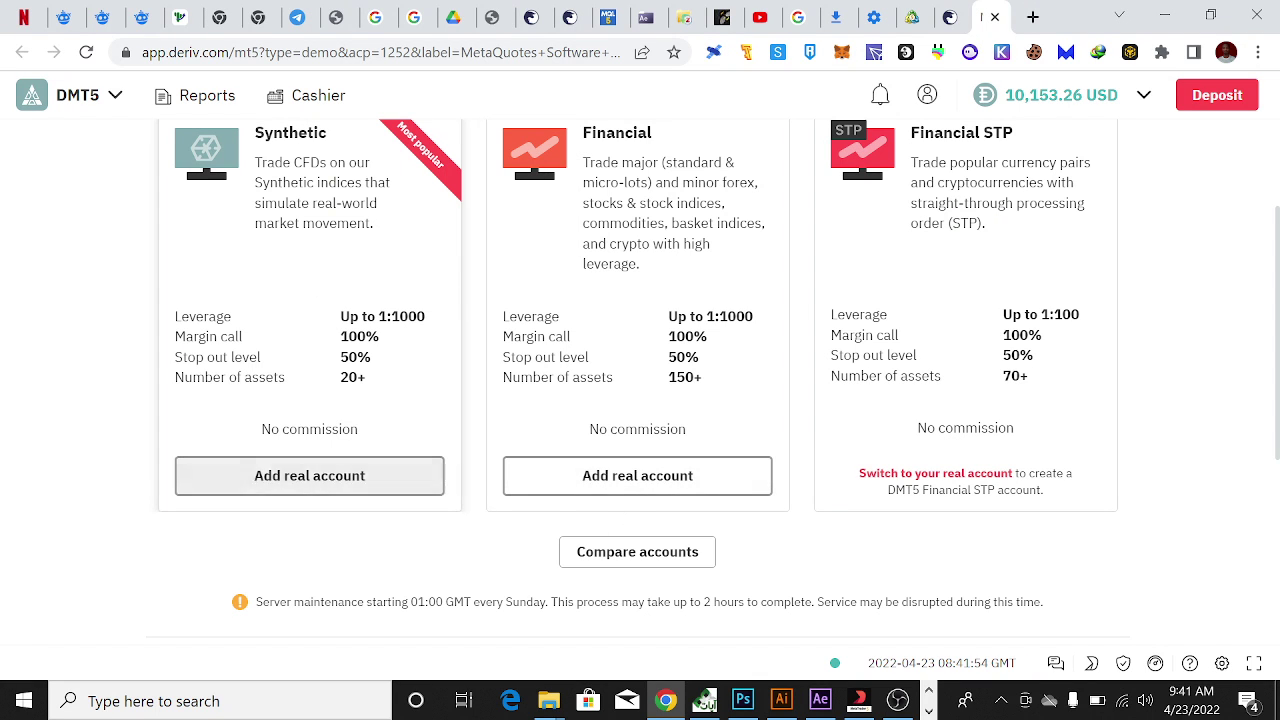
scroll(372, 375, up, 2)
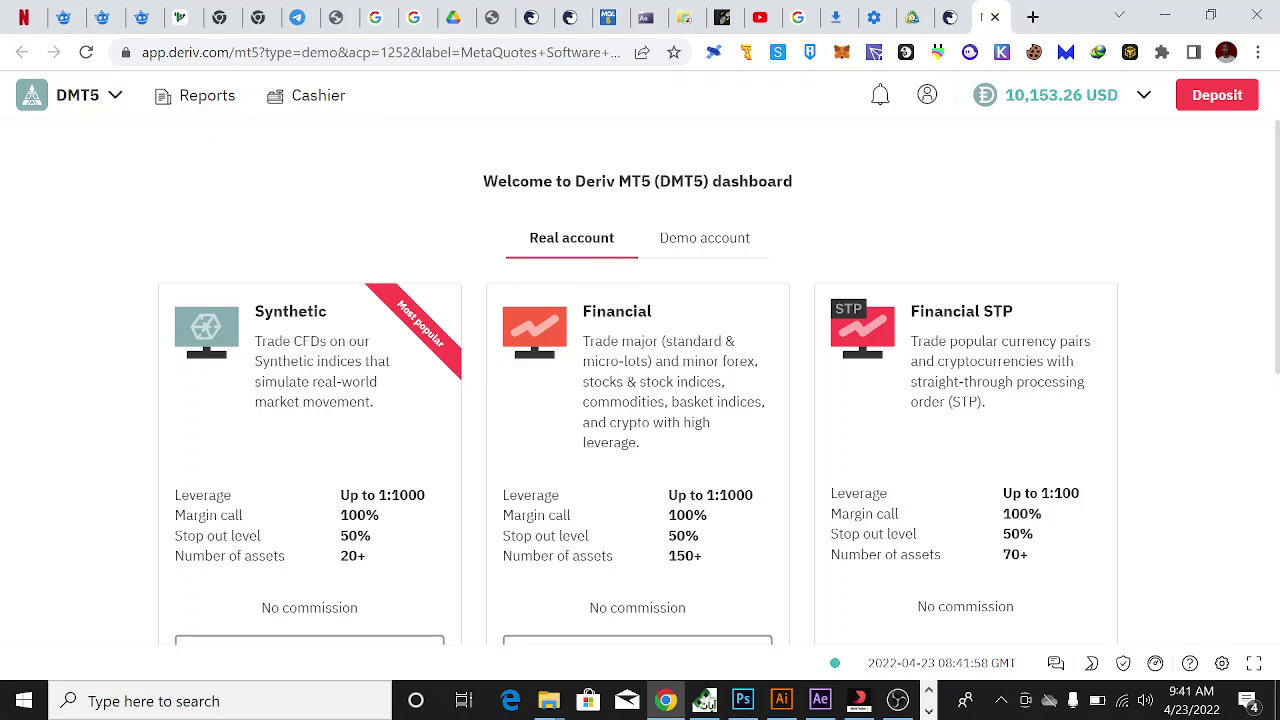
click(691, 248)
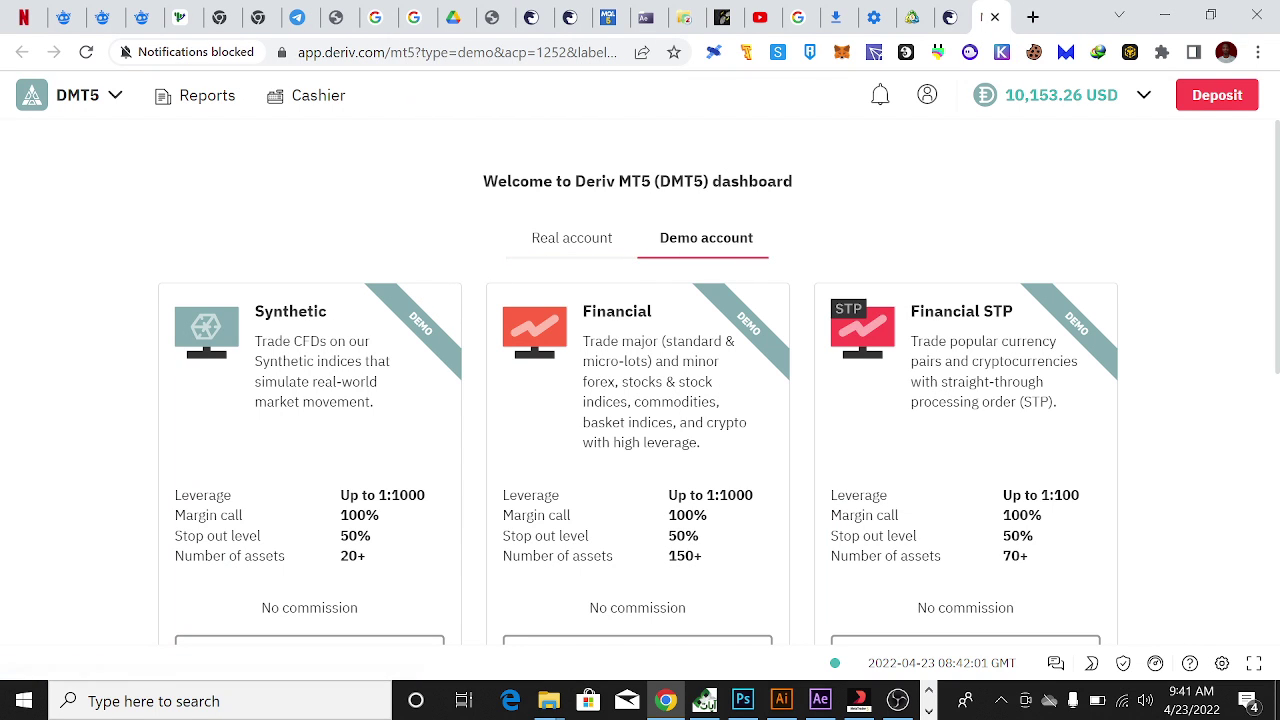
scroll(258, 470, down, 2)
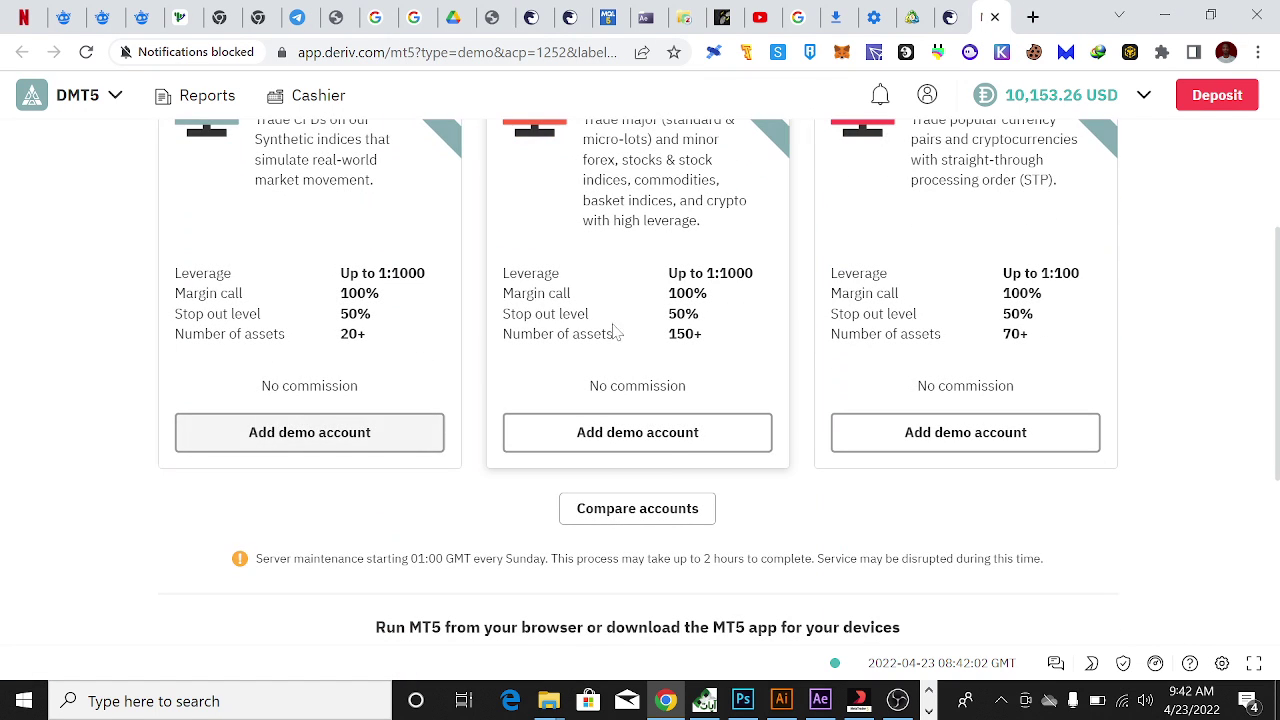
Switch to the Deriv MetaTrader 5 terminal, close the Strategy Tester and dock the Navigator beneath the Market Watch
click(858, 702)
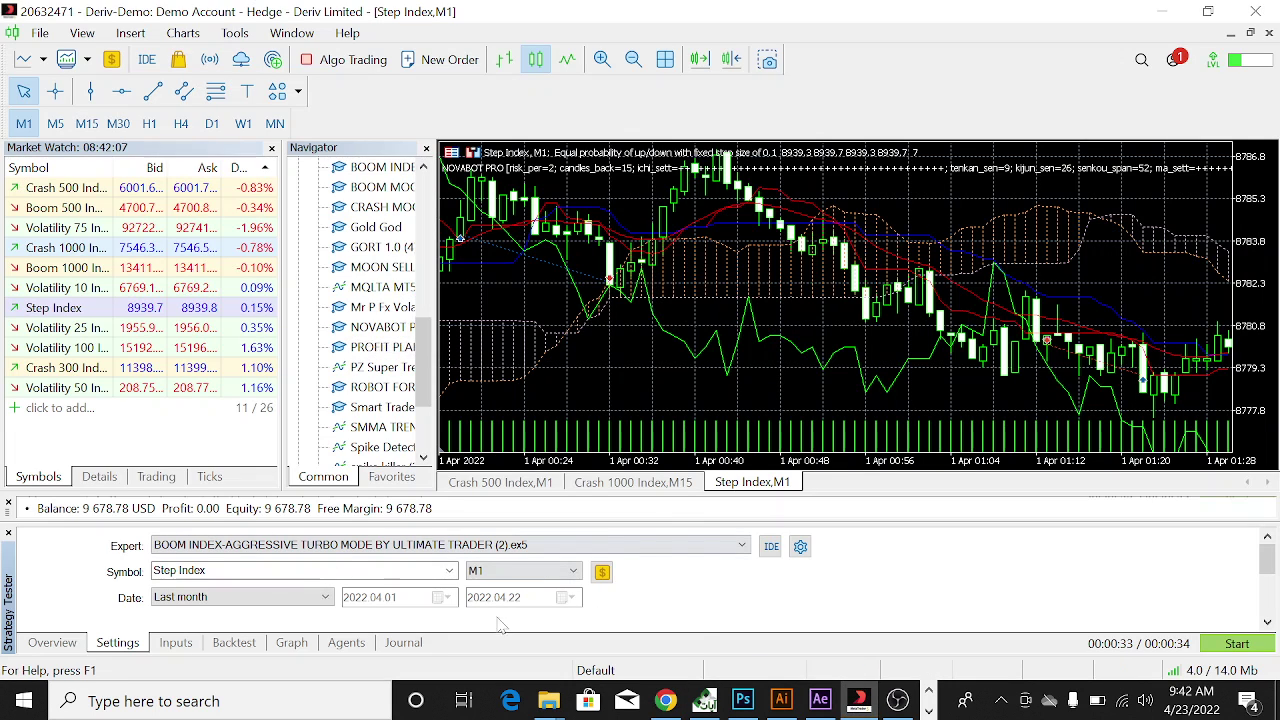
click(8, 531)
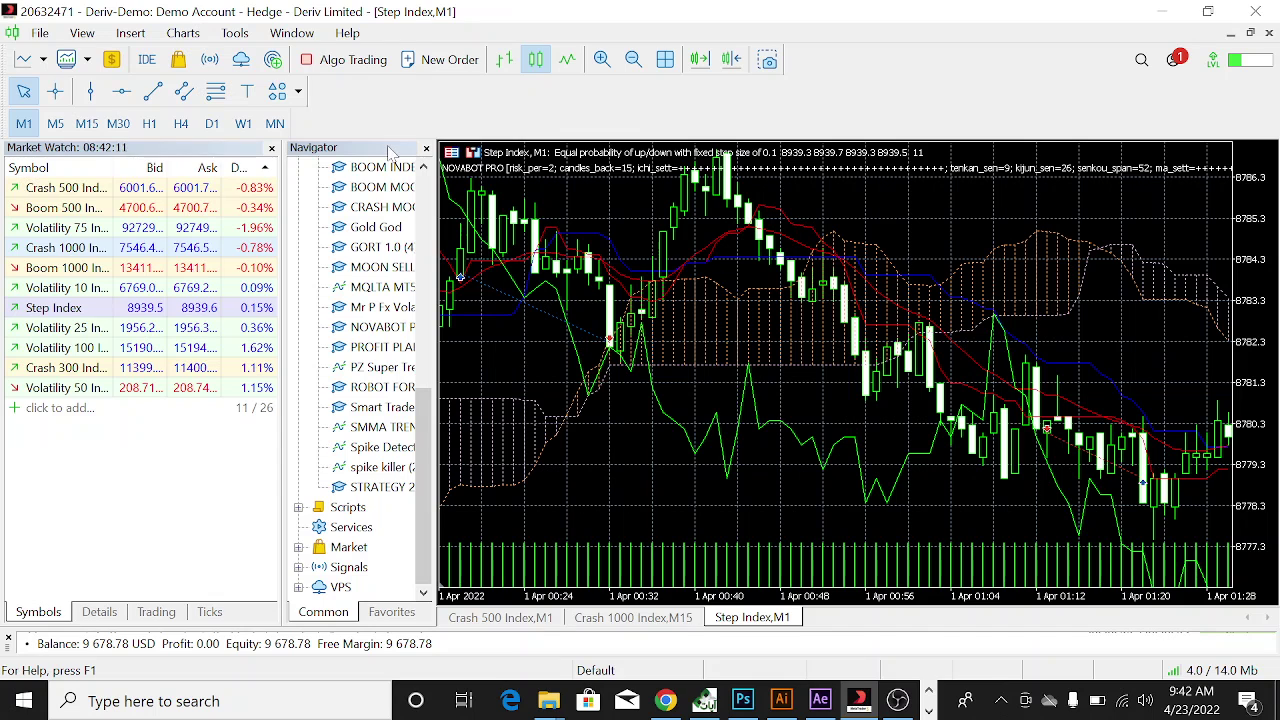
drag(175, 436, 176, 440)
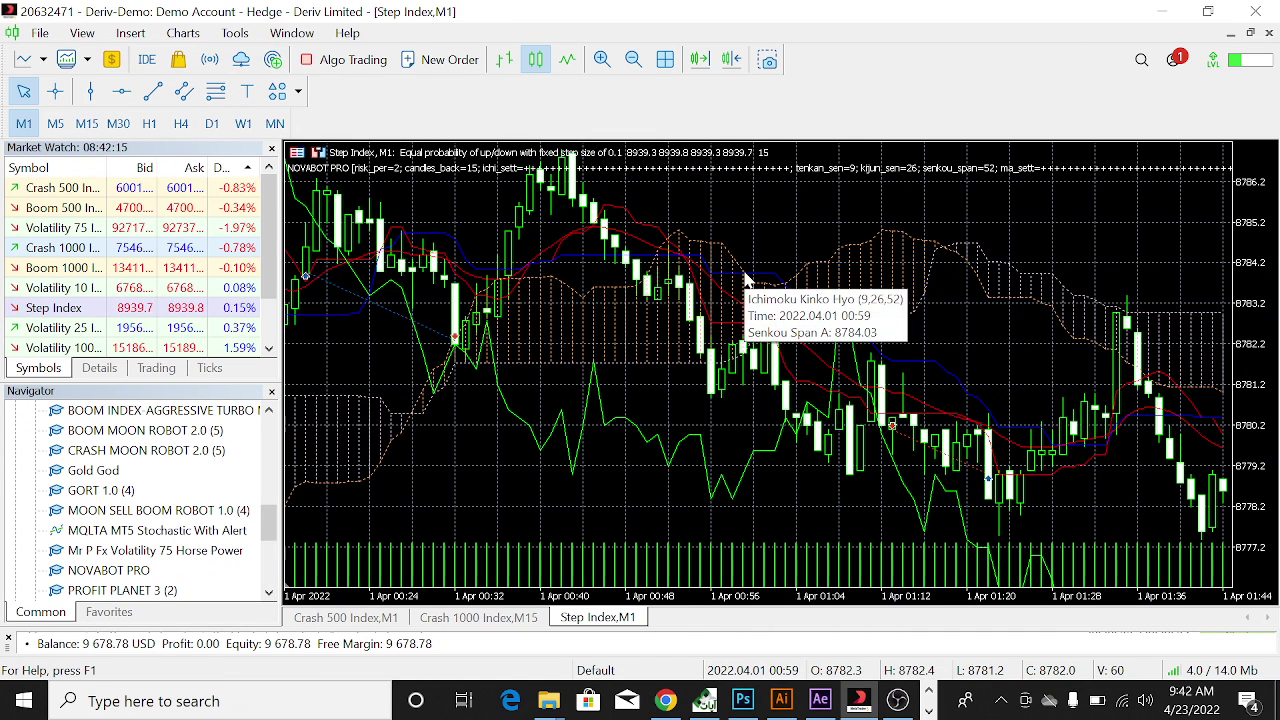
Open a new chart window for the Crash 500 Index from the Market Watch
right_click(42, 190)
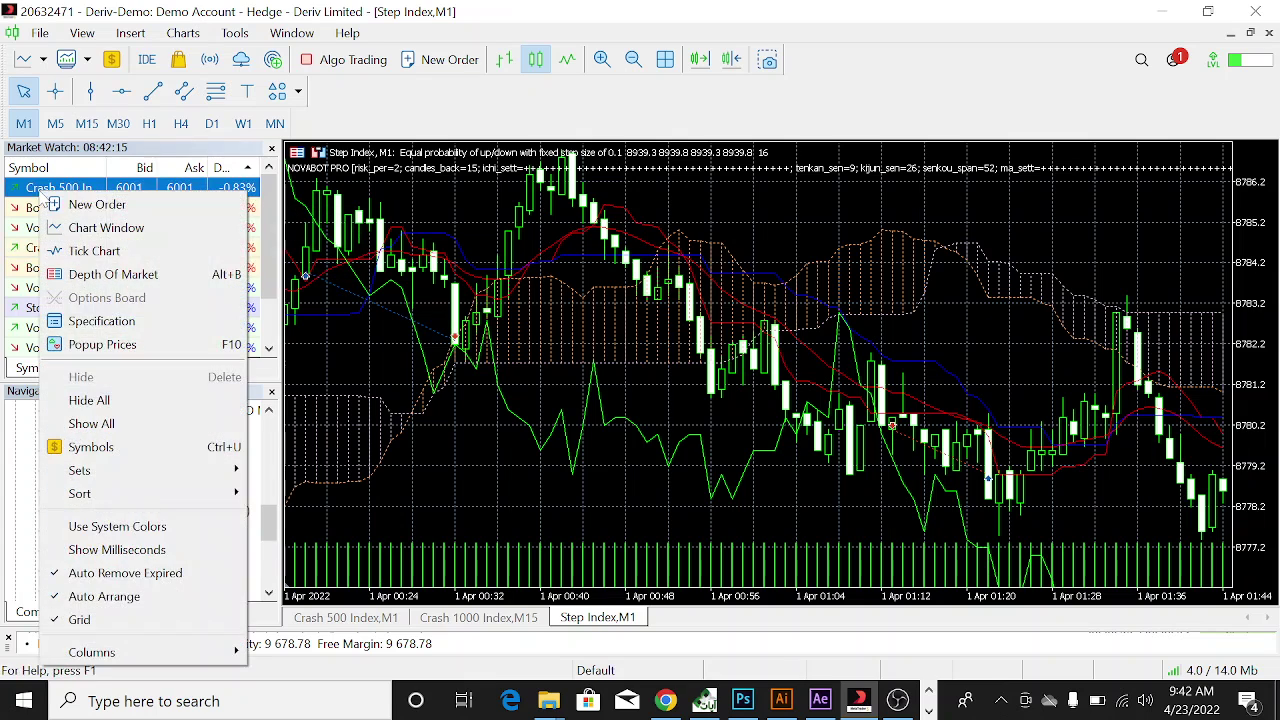
key(Escape)
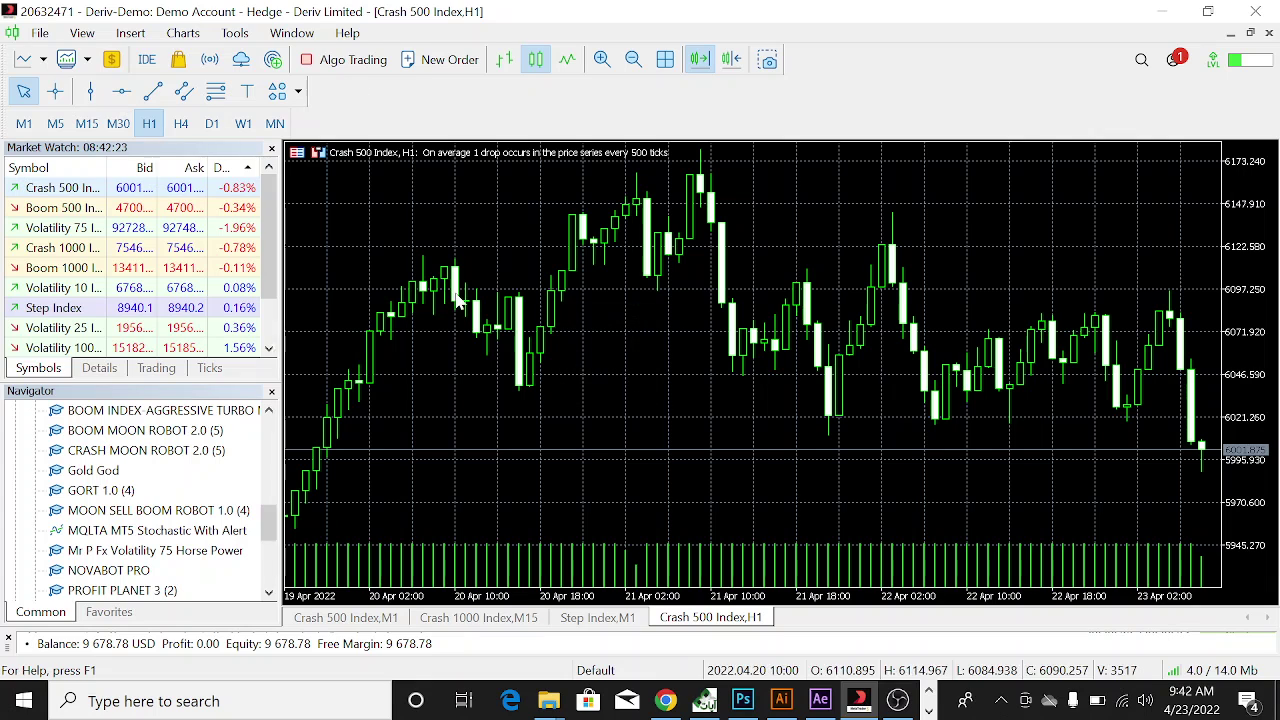
Try the bar display on the Crash 500 Index chart, return to candlesticks and turn on chart shift
click(505, 59)
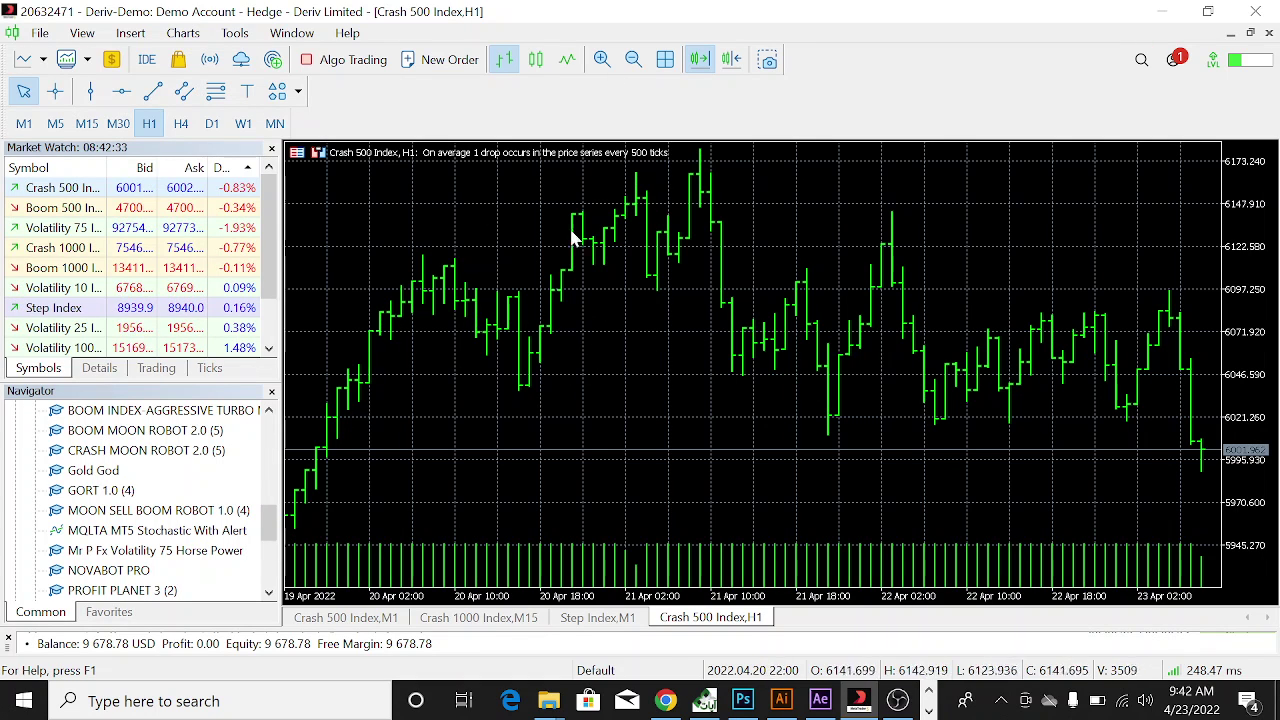
click(537, 60)
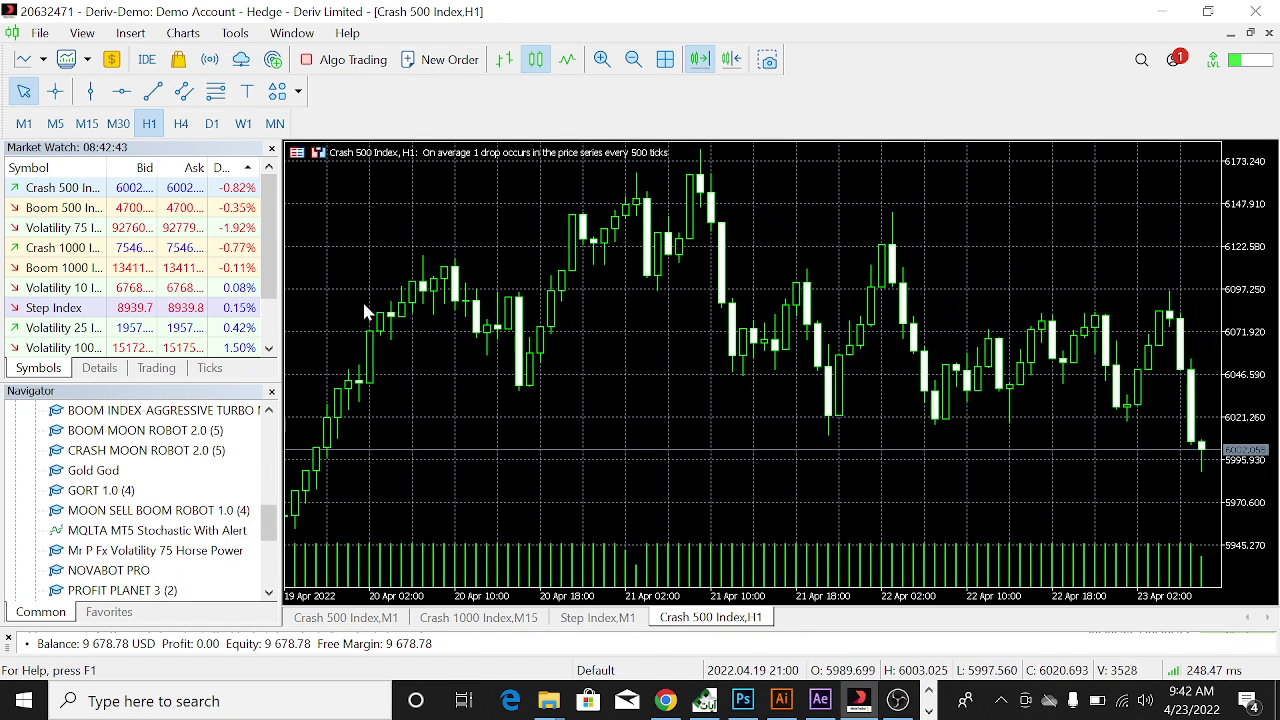
click(740, 63)
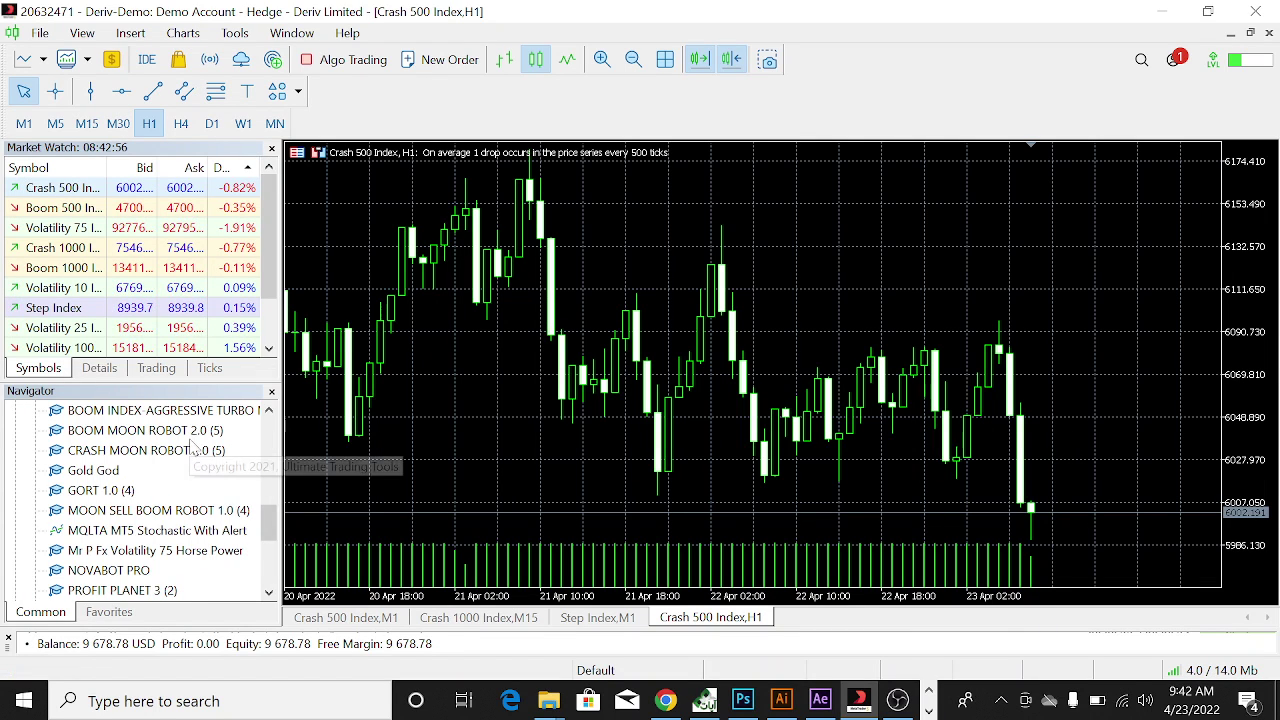
scroll(193, 447, up, 5)
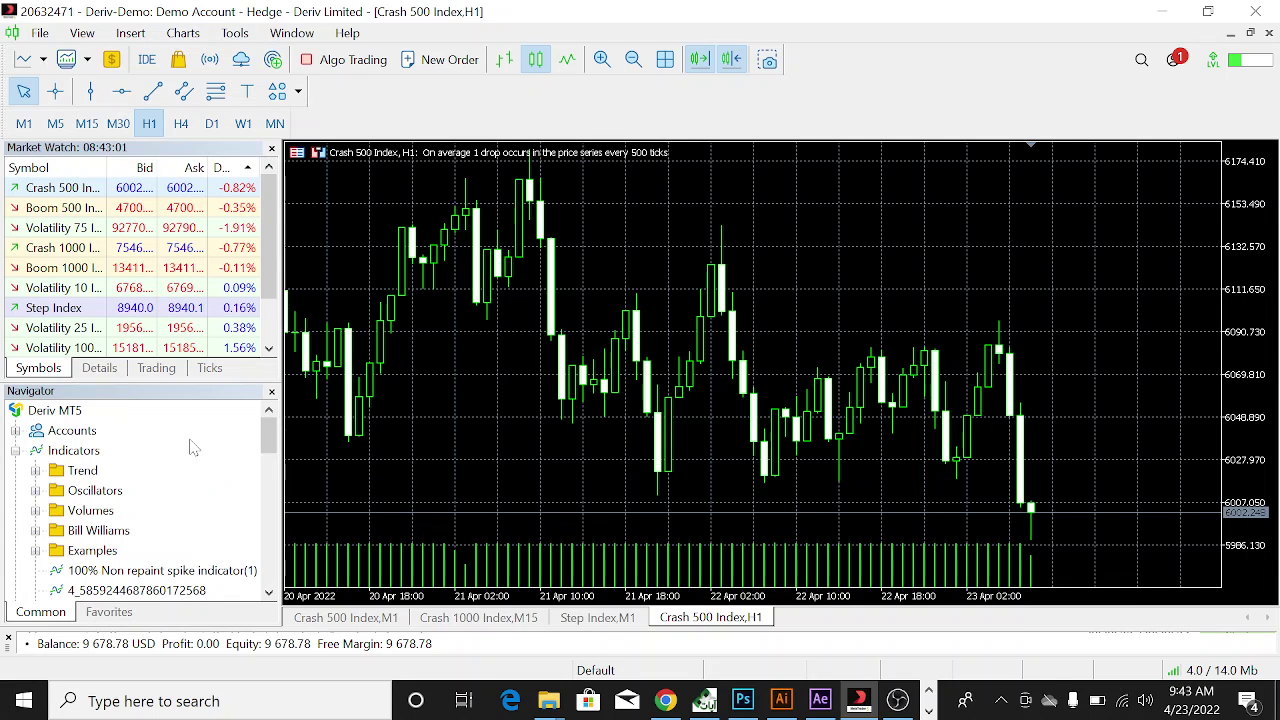
right_click(592, 625)
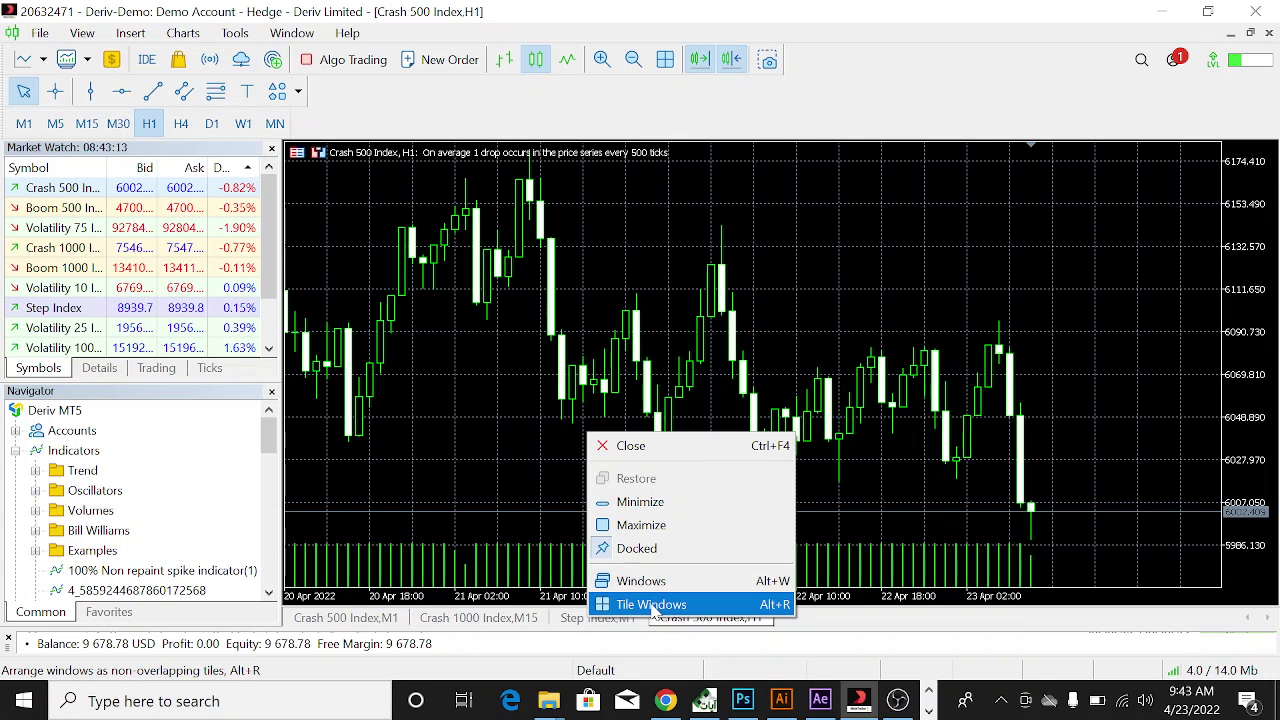
click(497, 285)
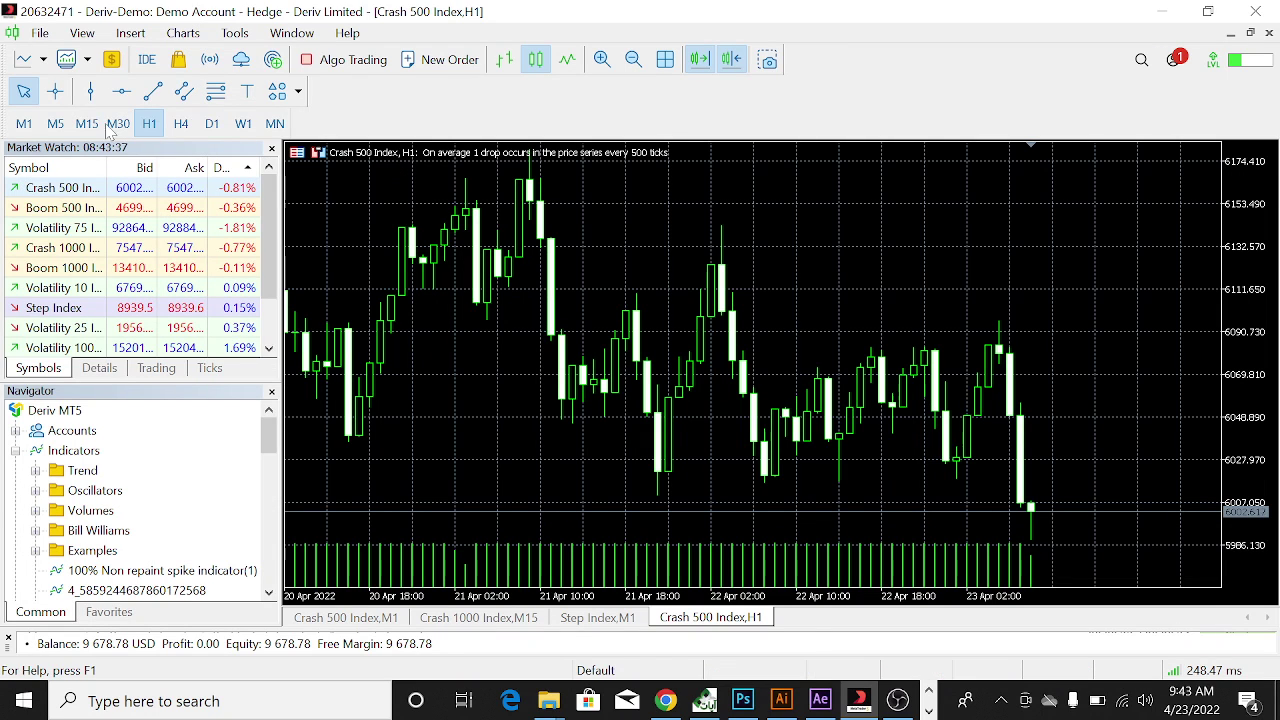
Compare the M1, M5 and M15 timeframes on the Crash 500 Index chart and set it to M1
click(26, 125)
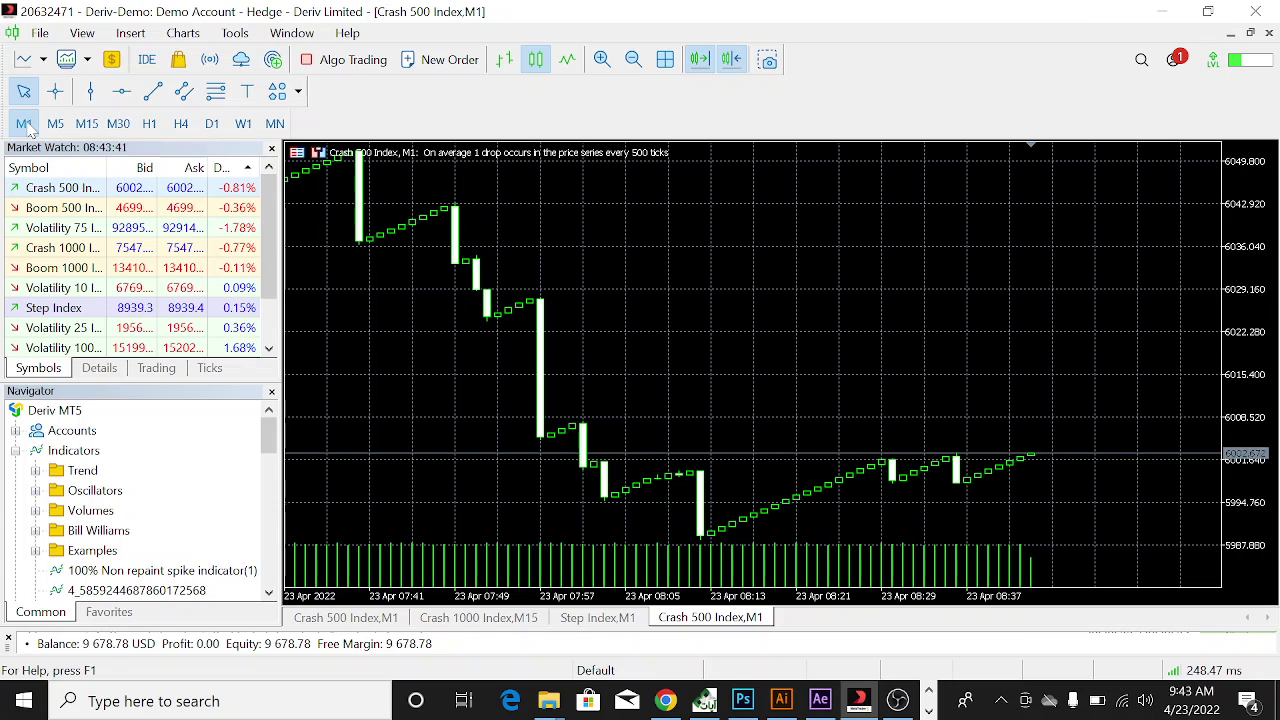
click(56, 123)
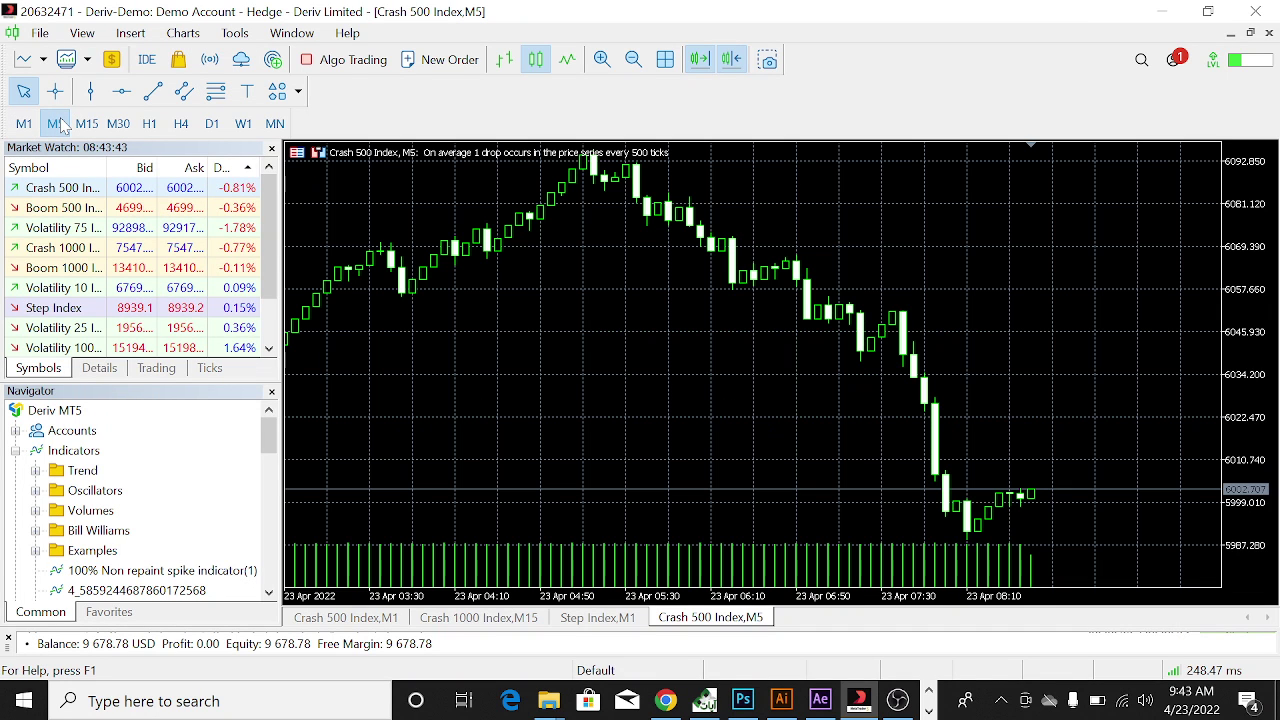
click(87, 124)
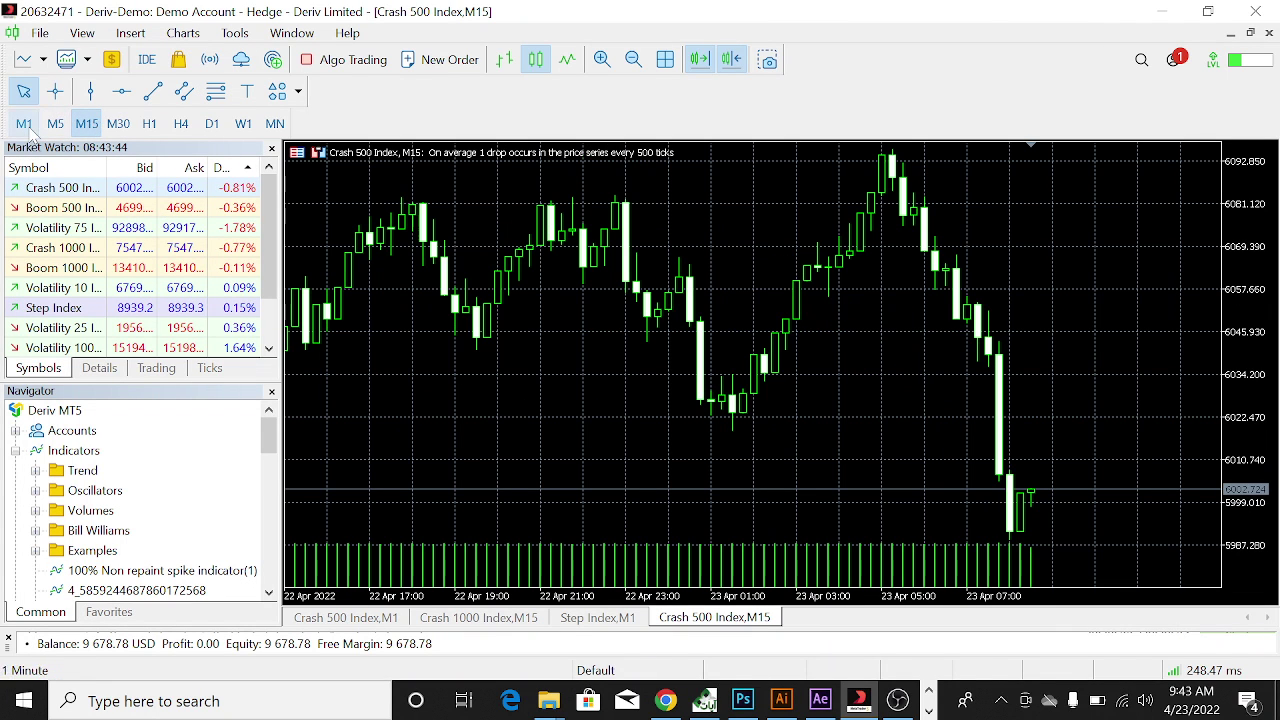
click(26, 126)
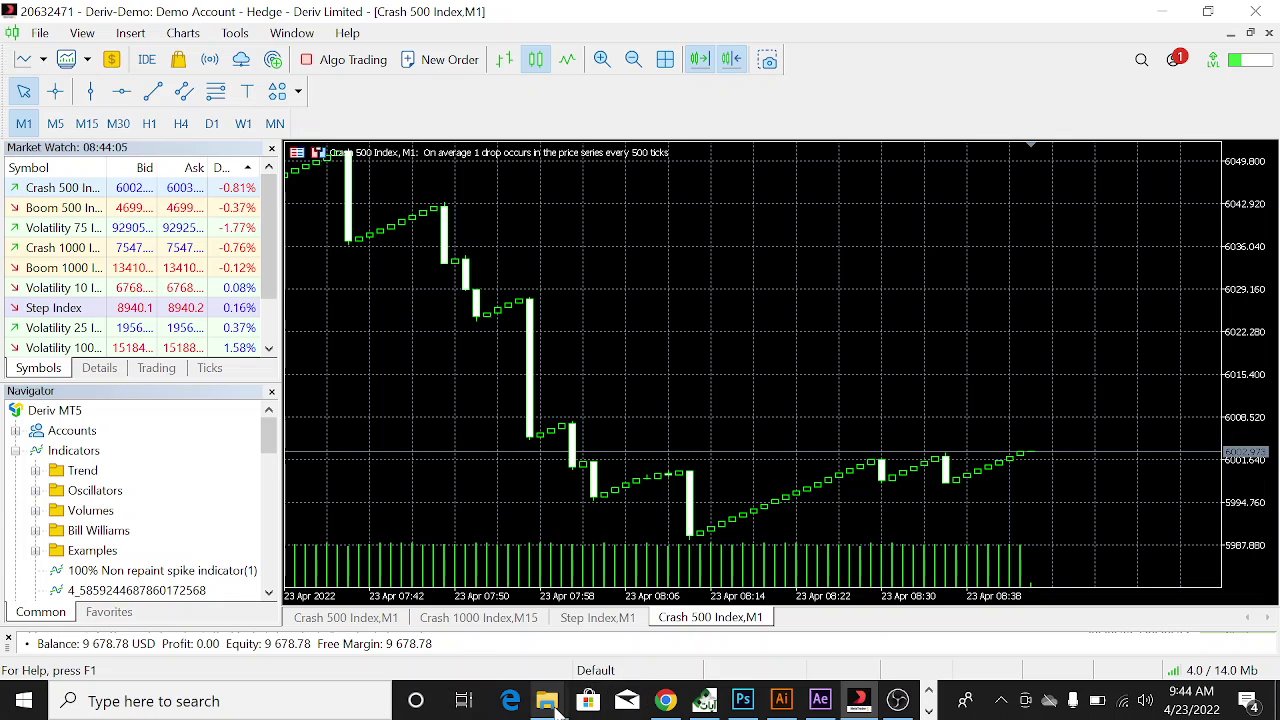
Switch to the ALL bots folder window in File Explorer
mouse_move(557, 707)
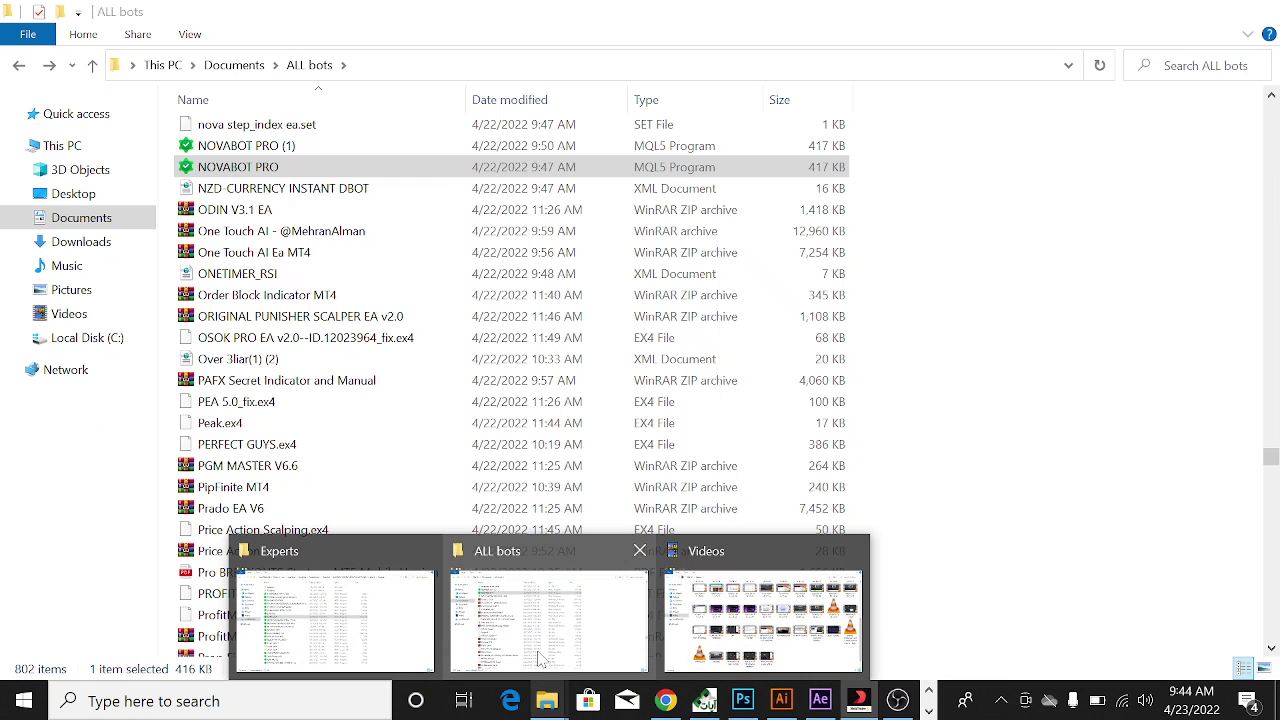
click(540, 658)
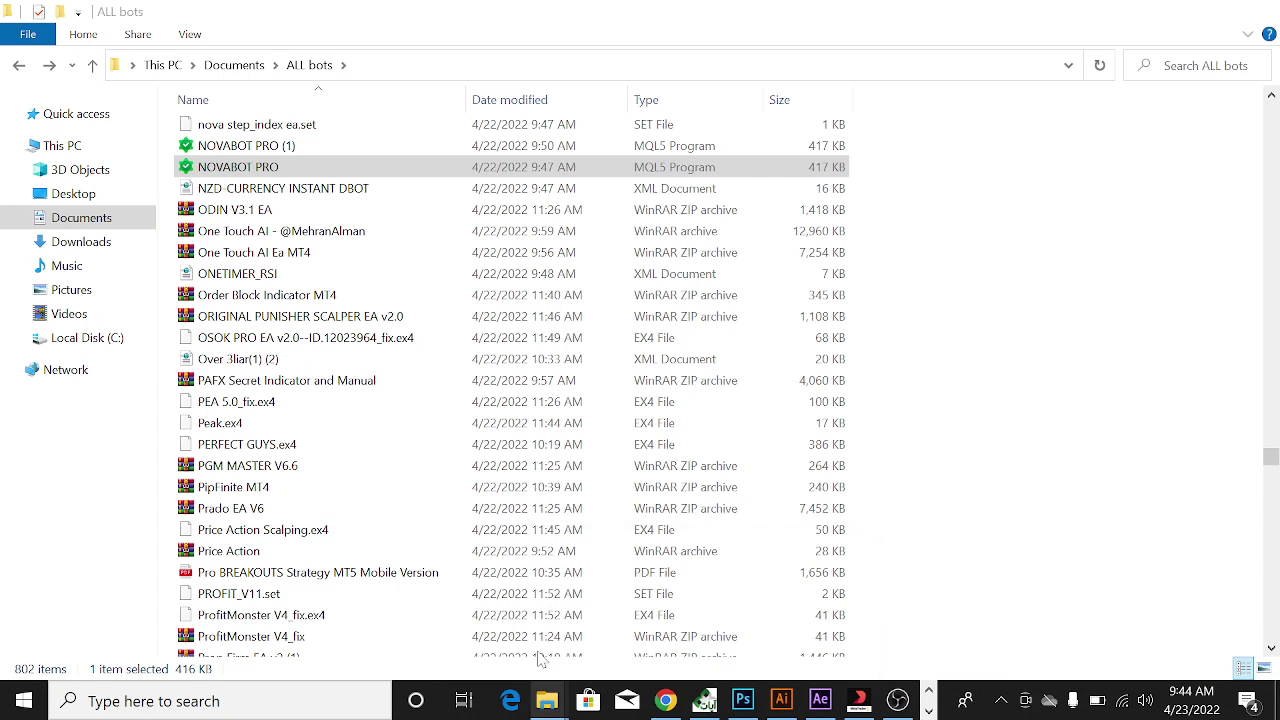
click(447, 318)
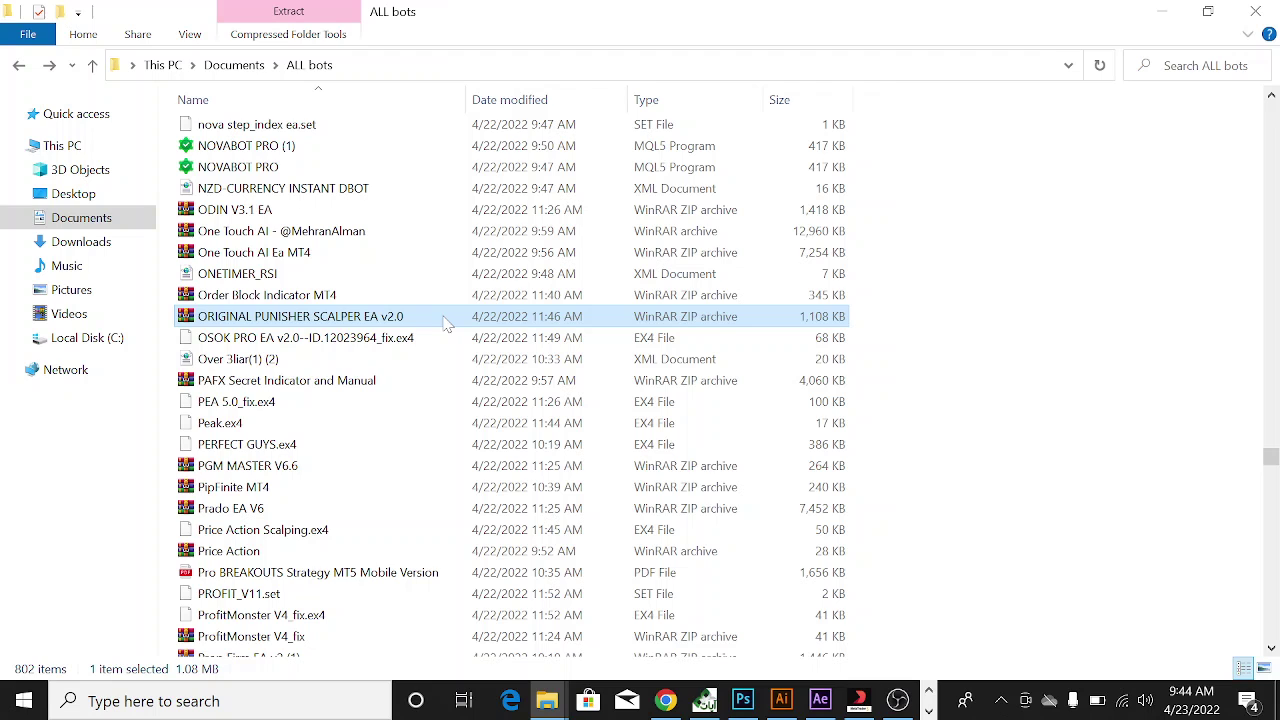
Look through the ALL bots file list from the first entries down to the Boom robots to find one to install
key(Home)
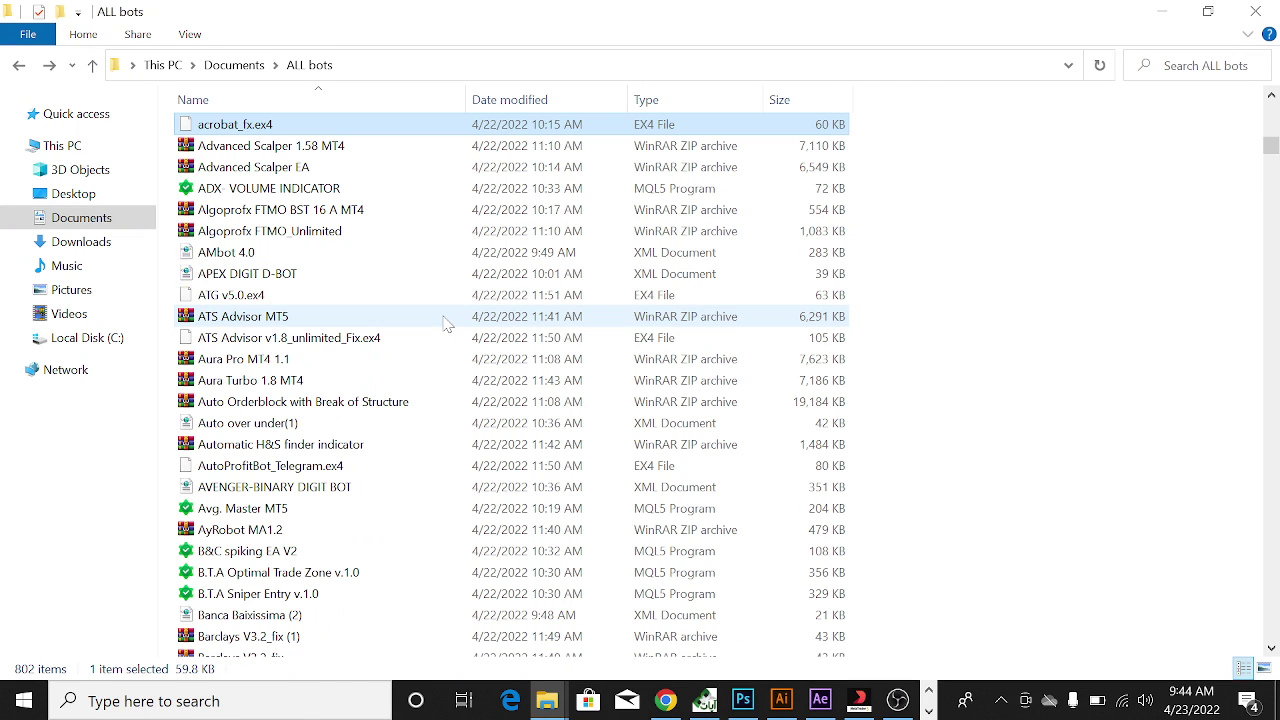
key(Down)
key(Down)
key(Down)
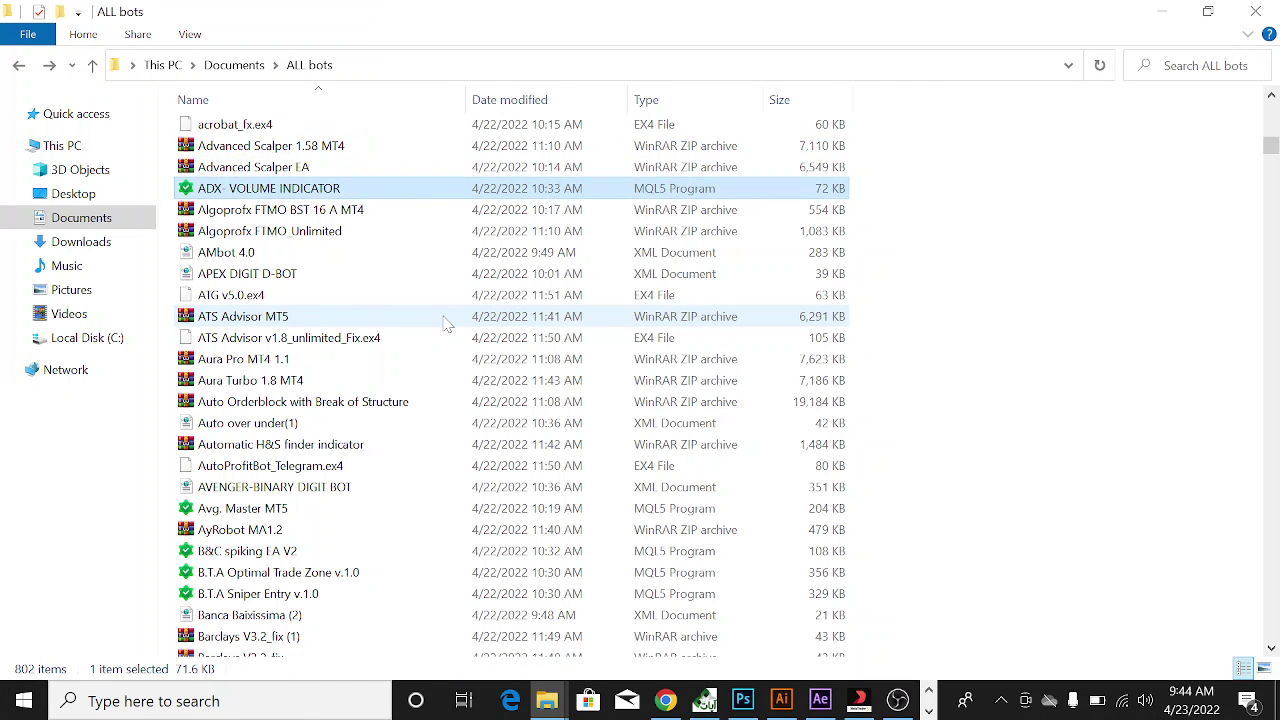
key(b)
key(Down)
key(Down)
key(Down)
key(Down)
key(Down)
key(Down)
key(Down)
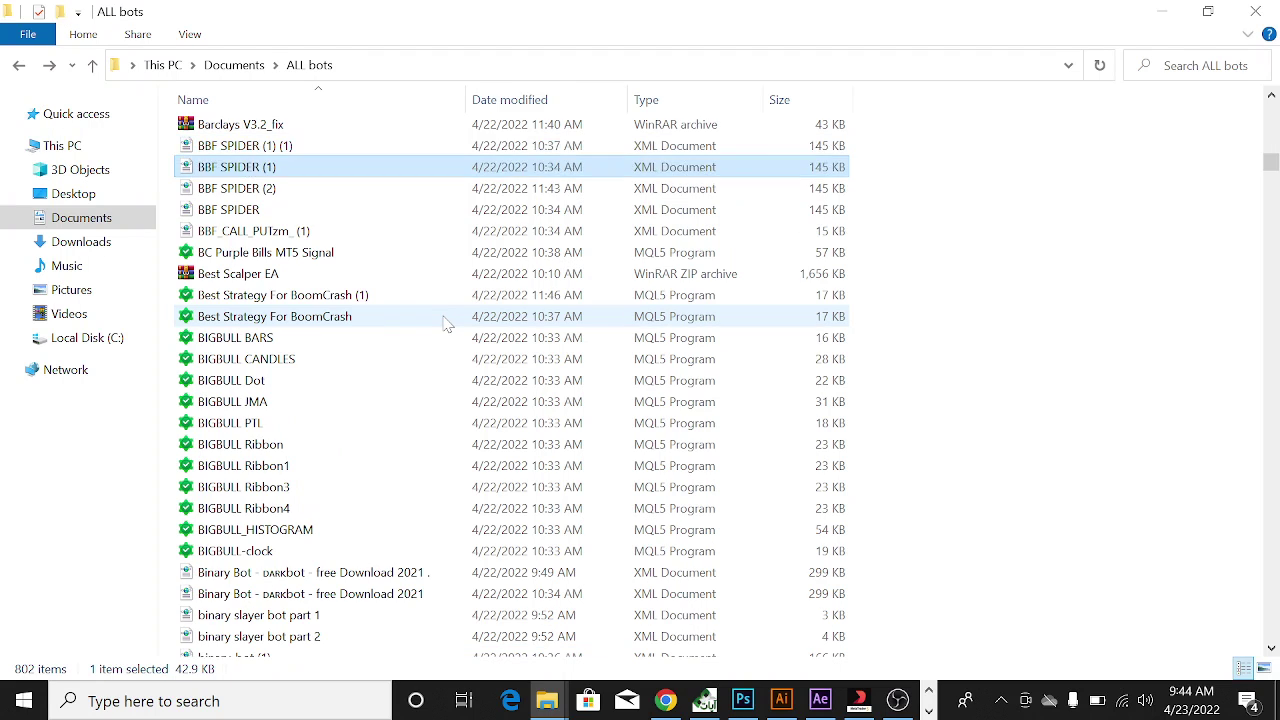
key(Down)
key(Down)
key(Down)
key(Down)
key(Down)
key(Down)
key(Down)
key(Down)
key(Down)
key(Down)
key(Down)
key(Down)
key(Down)
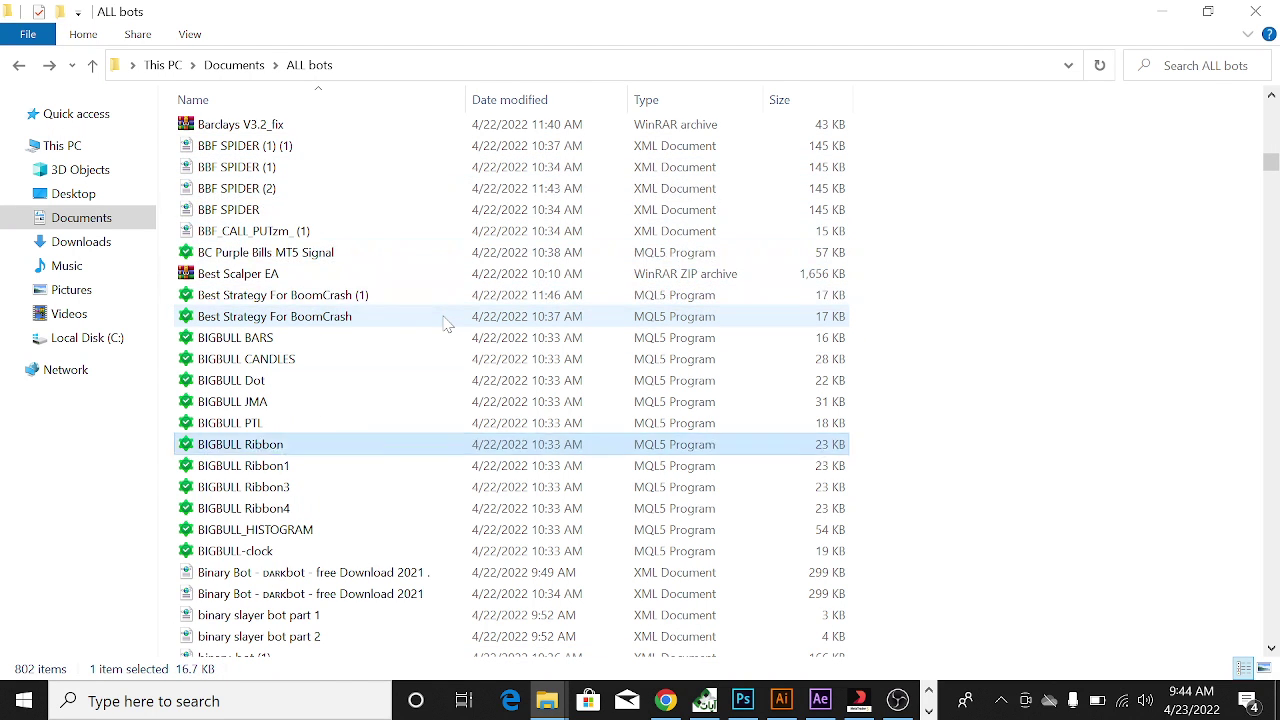
key(Down)
key(Down)
key(Down)
key(Down)
key(Down)
key(Down)
key(Down)
key(Down)
key(Down)
key(Down)
key(Down)
key(Down)
key(Down)
key(Down)
key(Down)
key(Down)
key(Down)
key(Down)
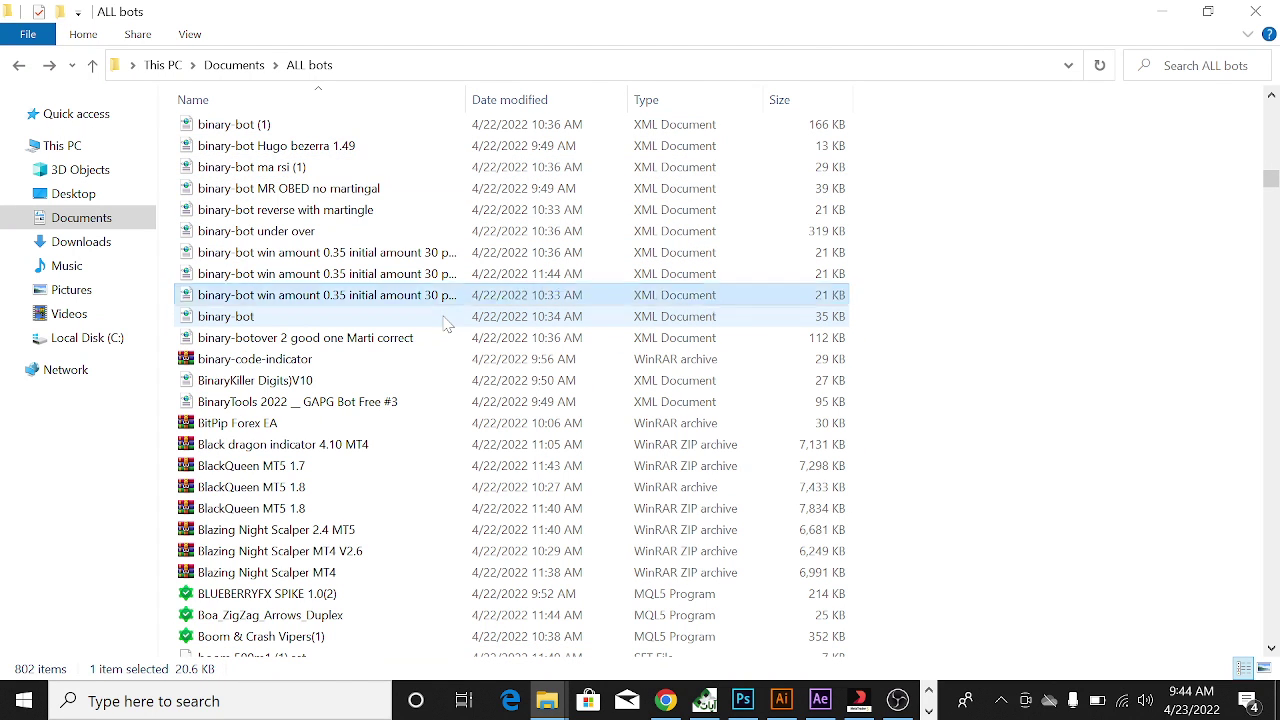
key(Down)
key(Down)
key(Down)
key(Down)
key(Down)
key(Down)
key(Down)
key(Down)
key(Down)
key(Down)
key(Down)
key(Down)
key(Down)
key(Down)
key(Down)
key(Down)
key(Down)
key(Down)
key(Down)
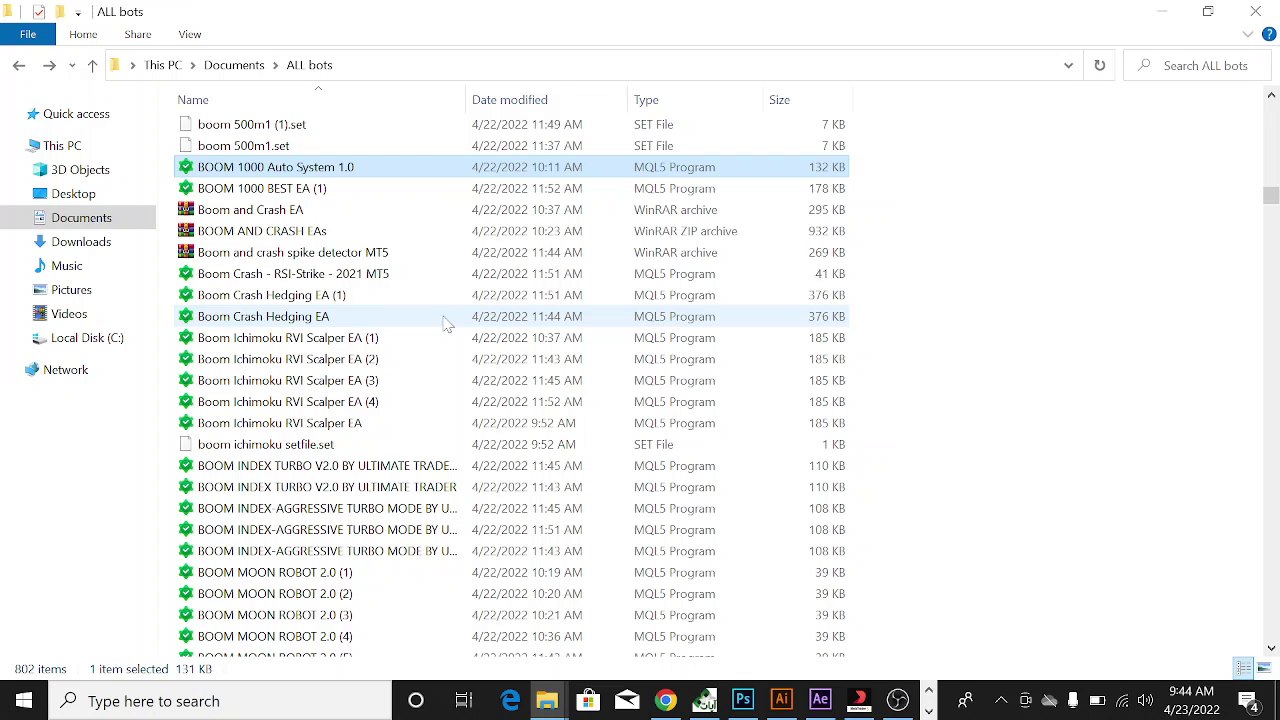
scroll(400, 310, down, 5)
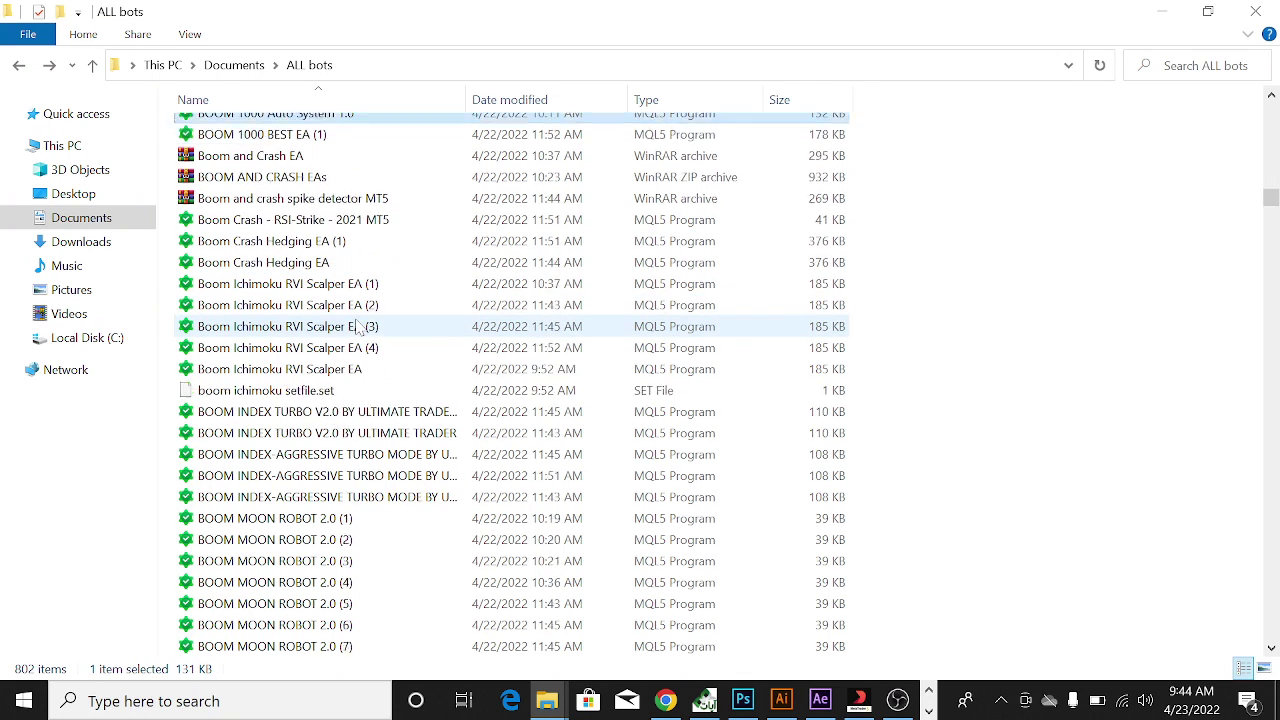
scroll(358, 326, up, 8)
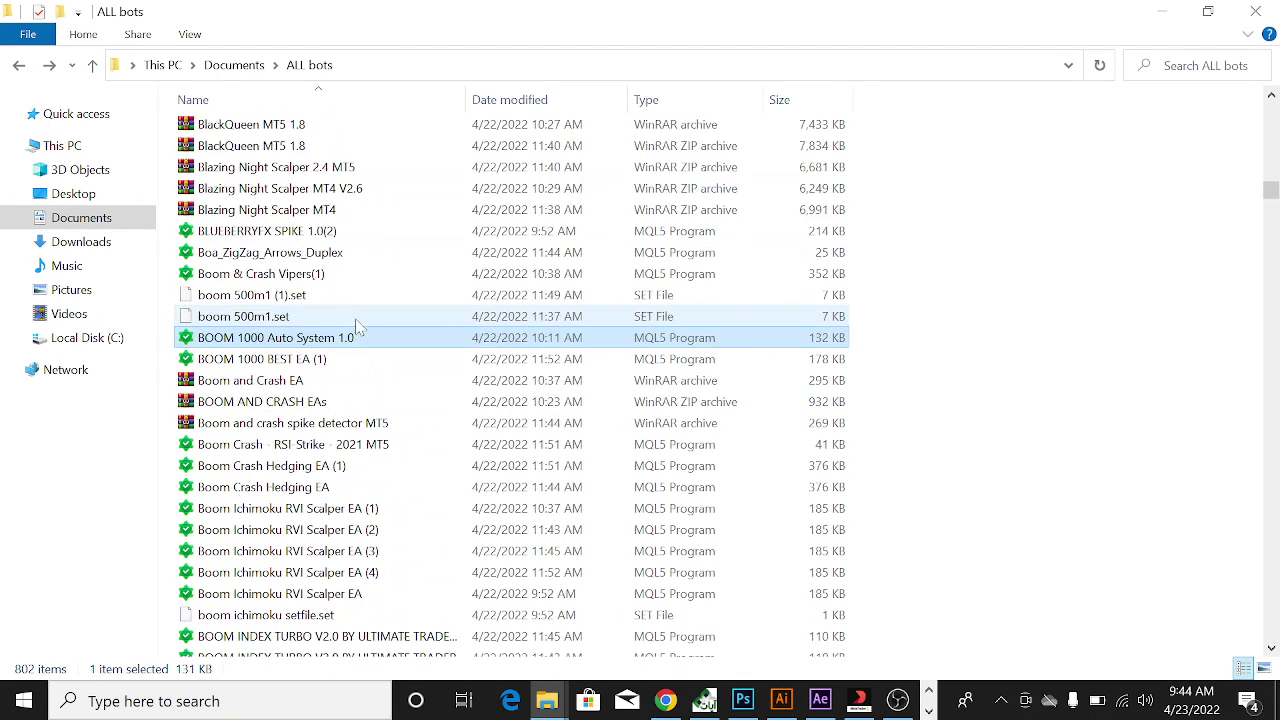
scroll(358, 326, down, 3)
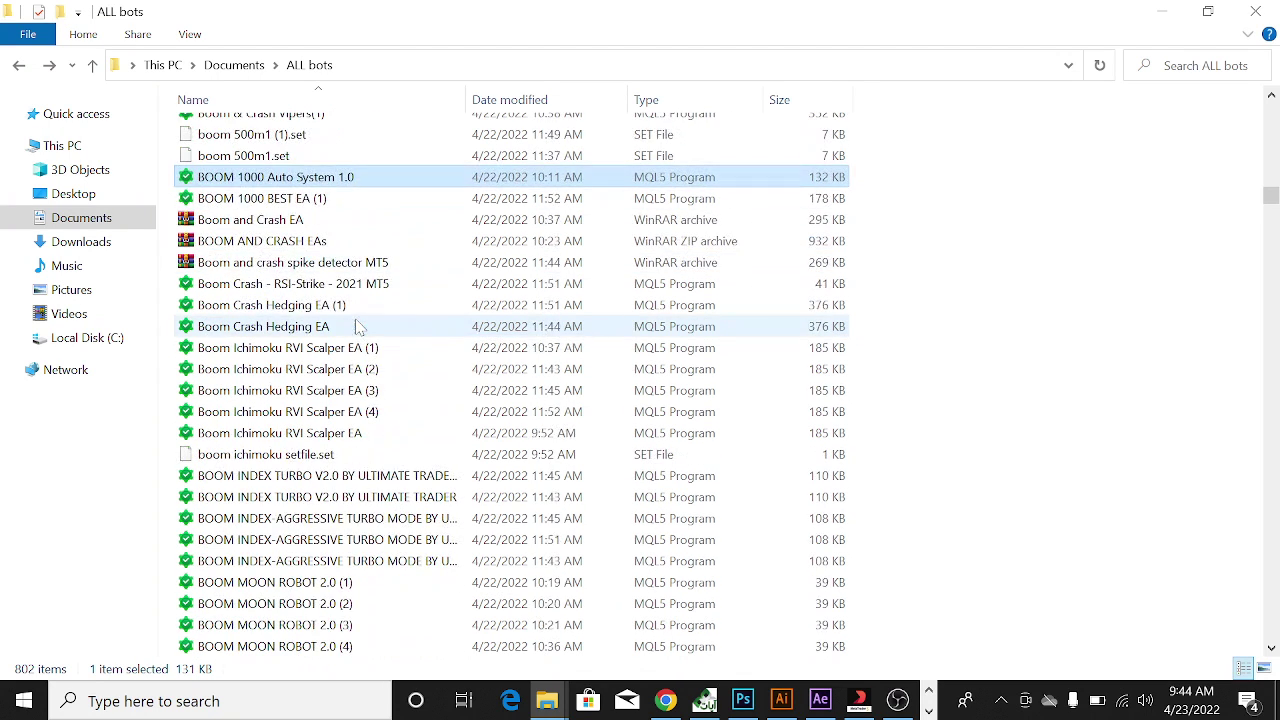
Copy the file BOOM INDEX-AGGRESSIVE TURBO MODE BY ULTIMATE TRADER (1)
click(343, 524)
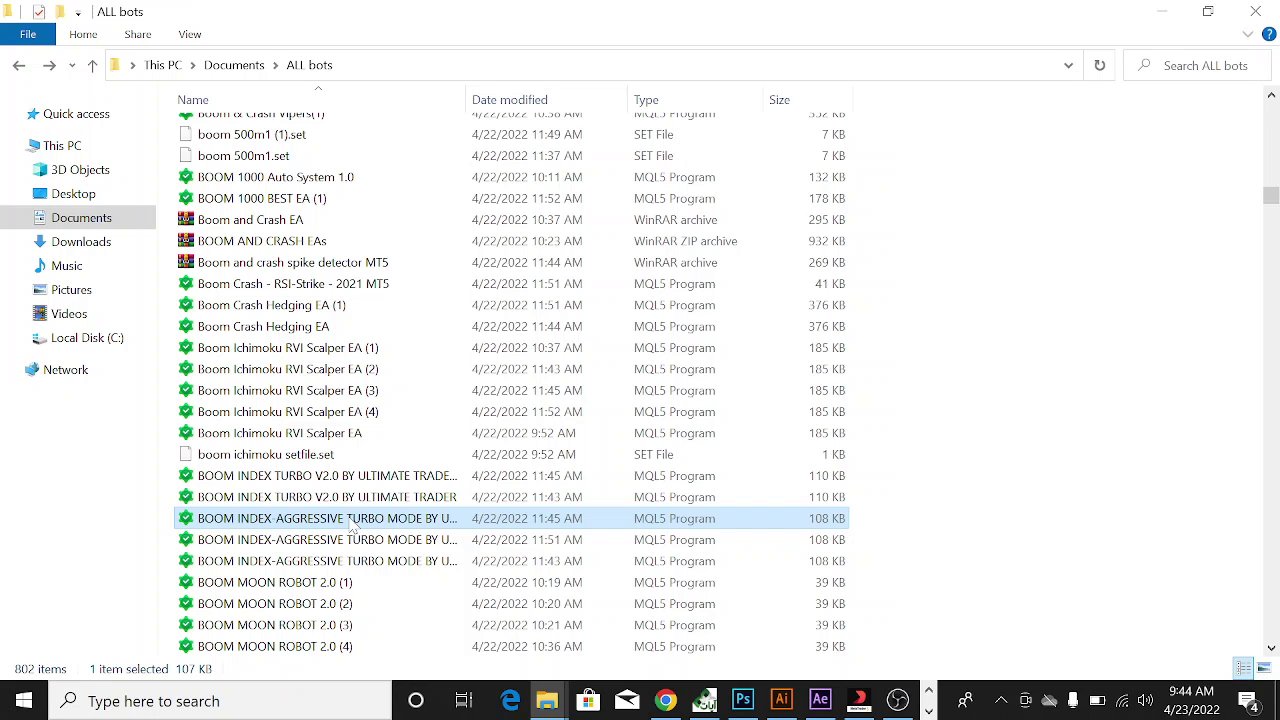
right_click(352, 527)
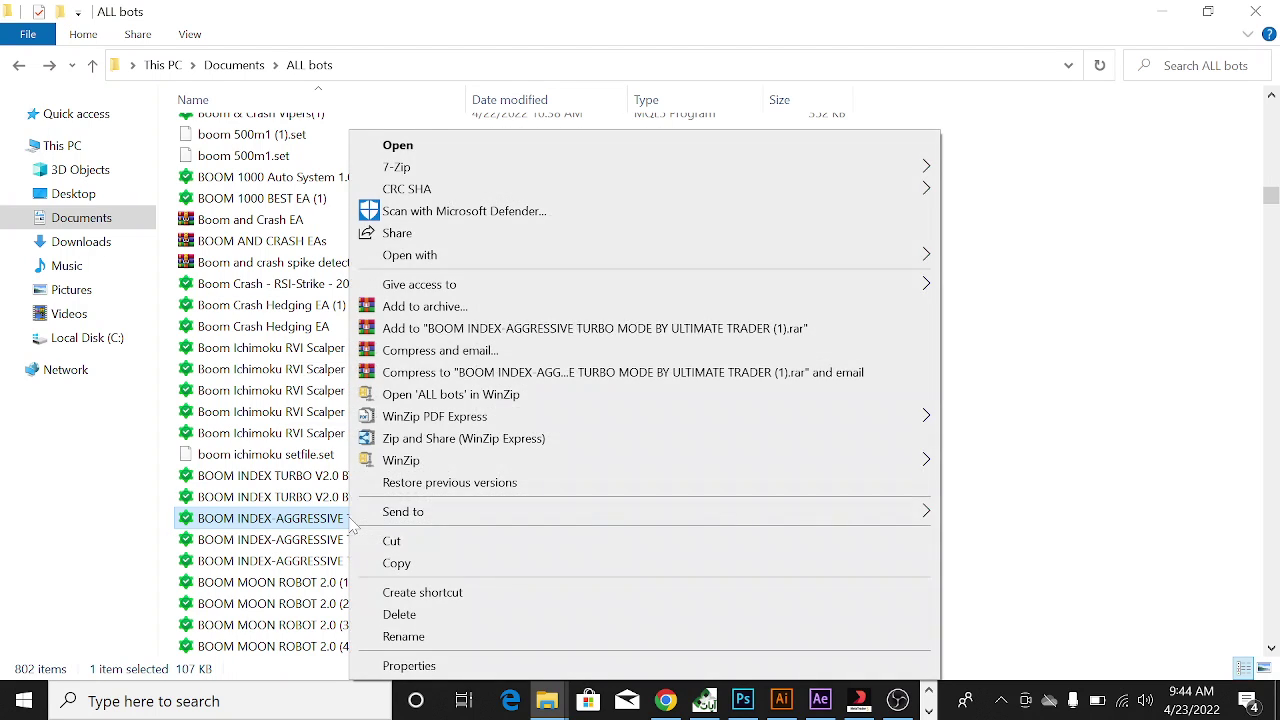
click(393, 566)
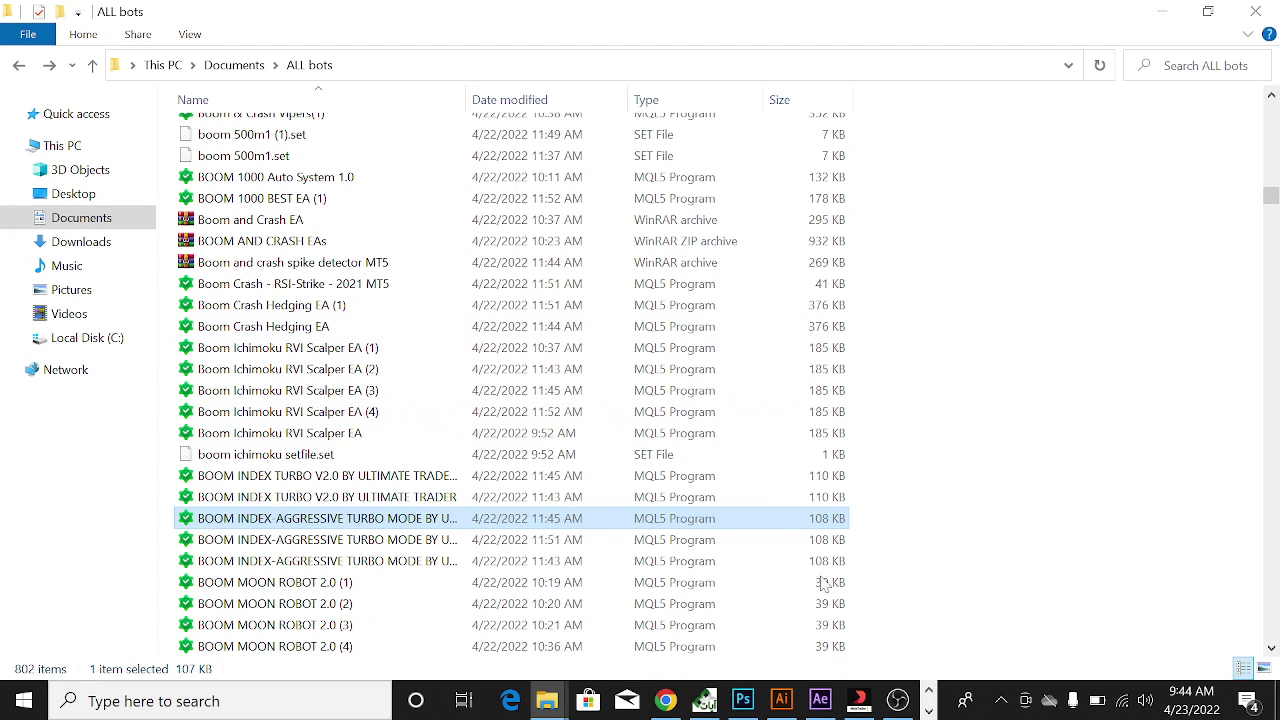
Switch back to the Deriv MetaTrader 5 terminal and open its data folder
click(870, 706)
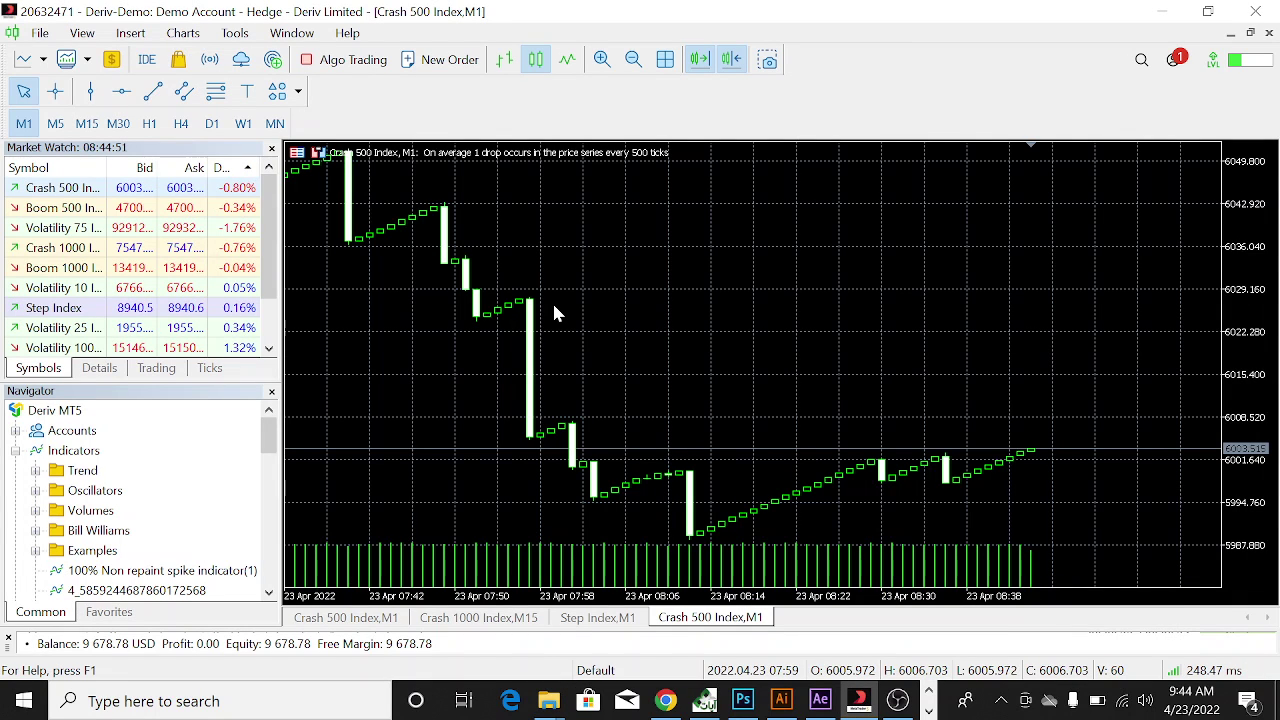
scroll(143, 491, down, 5)
scroll(145, 508, up, 5)
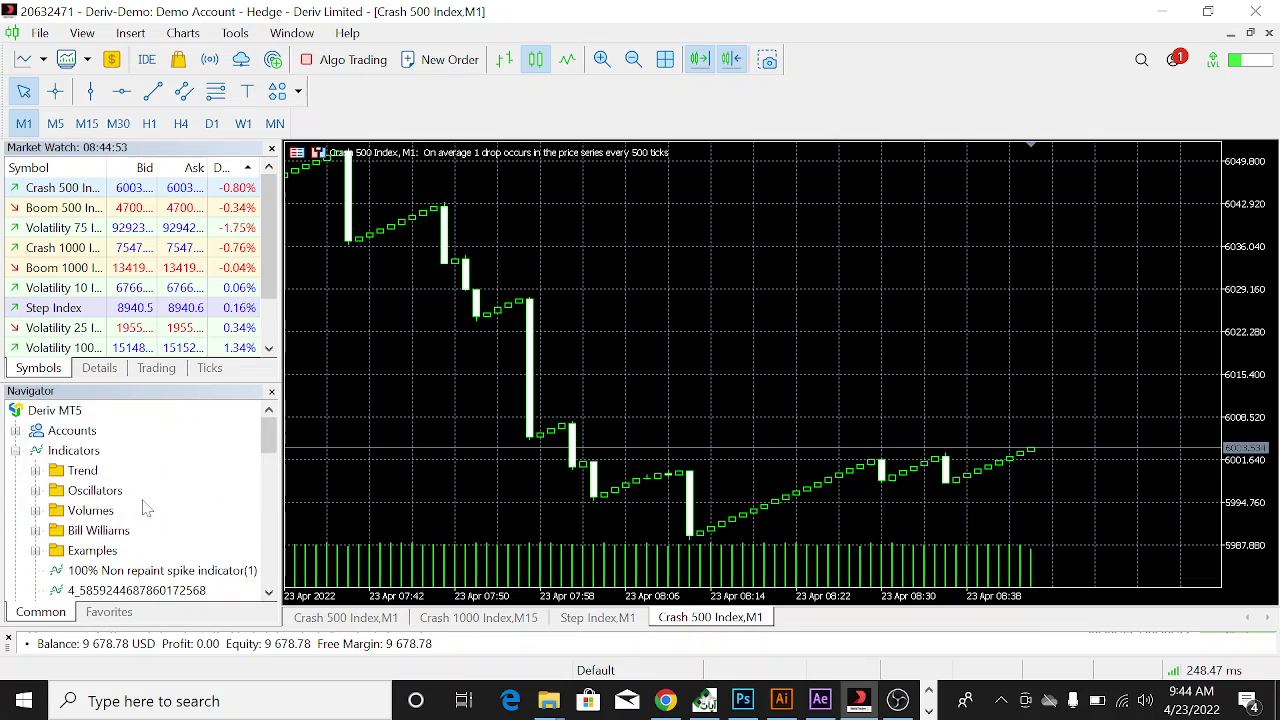
scroll(145, 508, down, 4)
scroll(145, 508, up, 4)
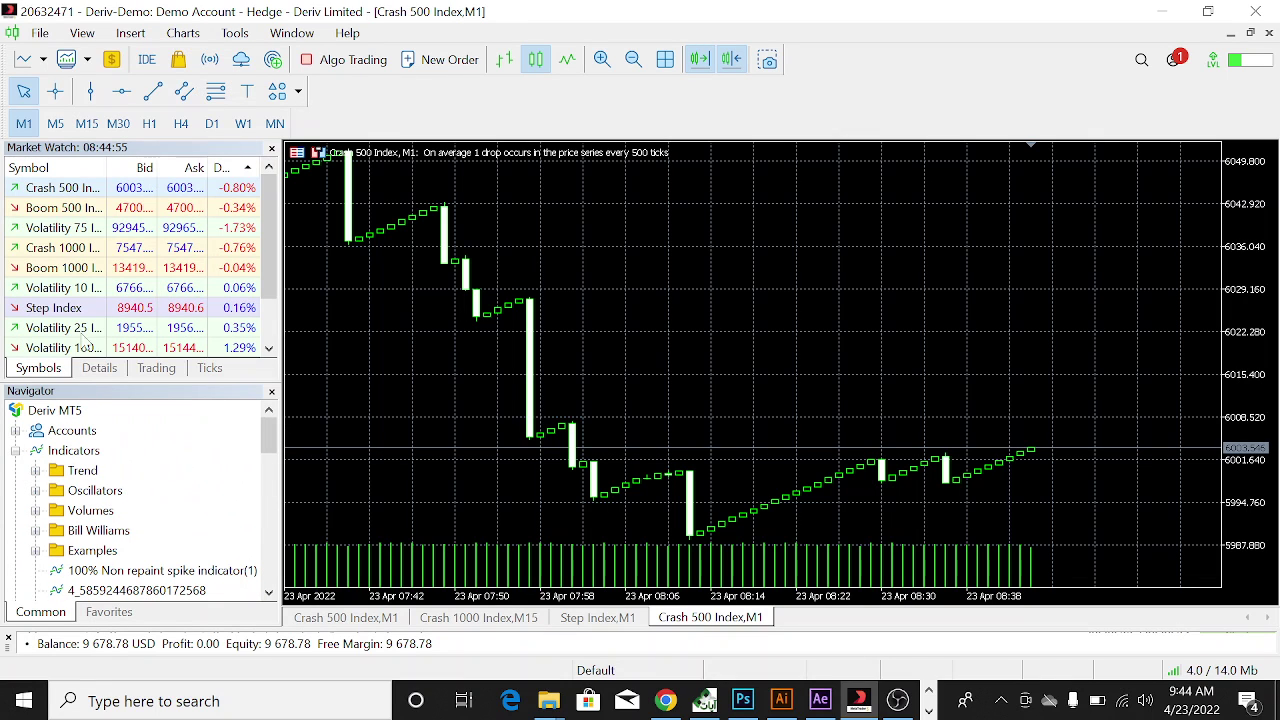
click(38, 33)
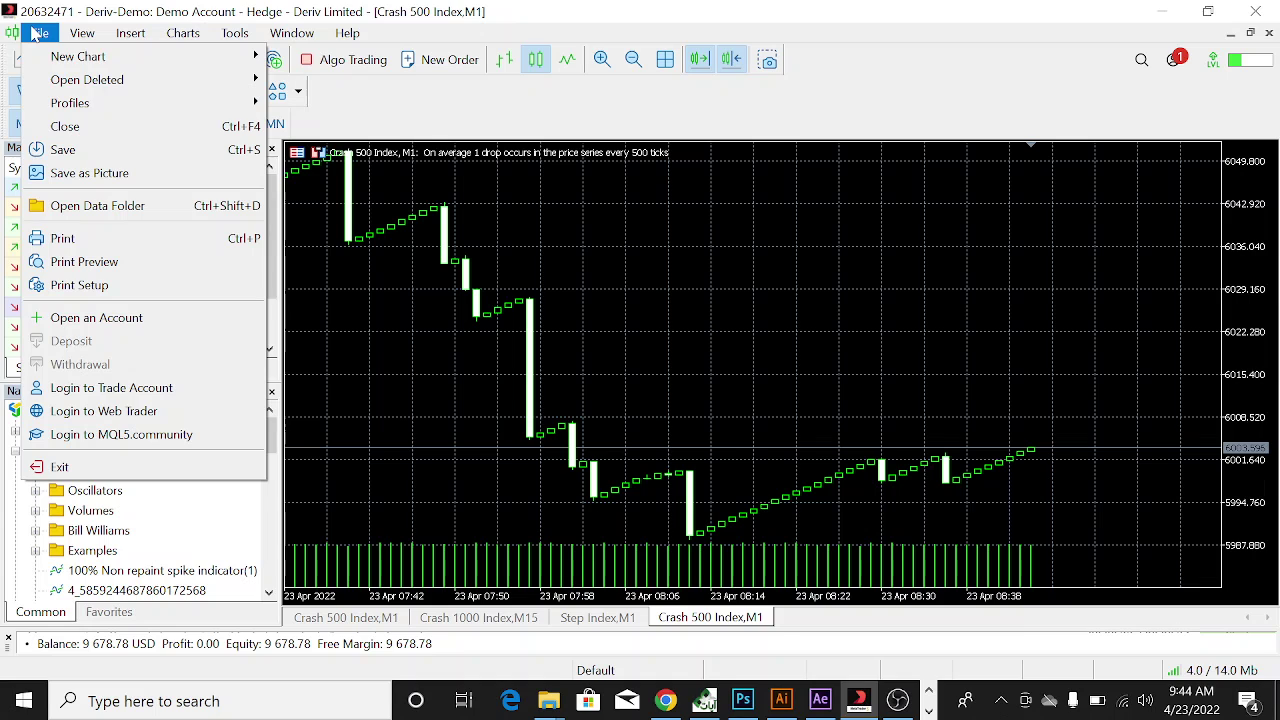
click(97, 207)
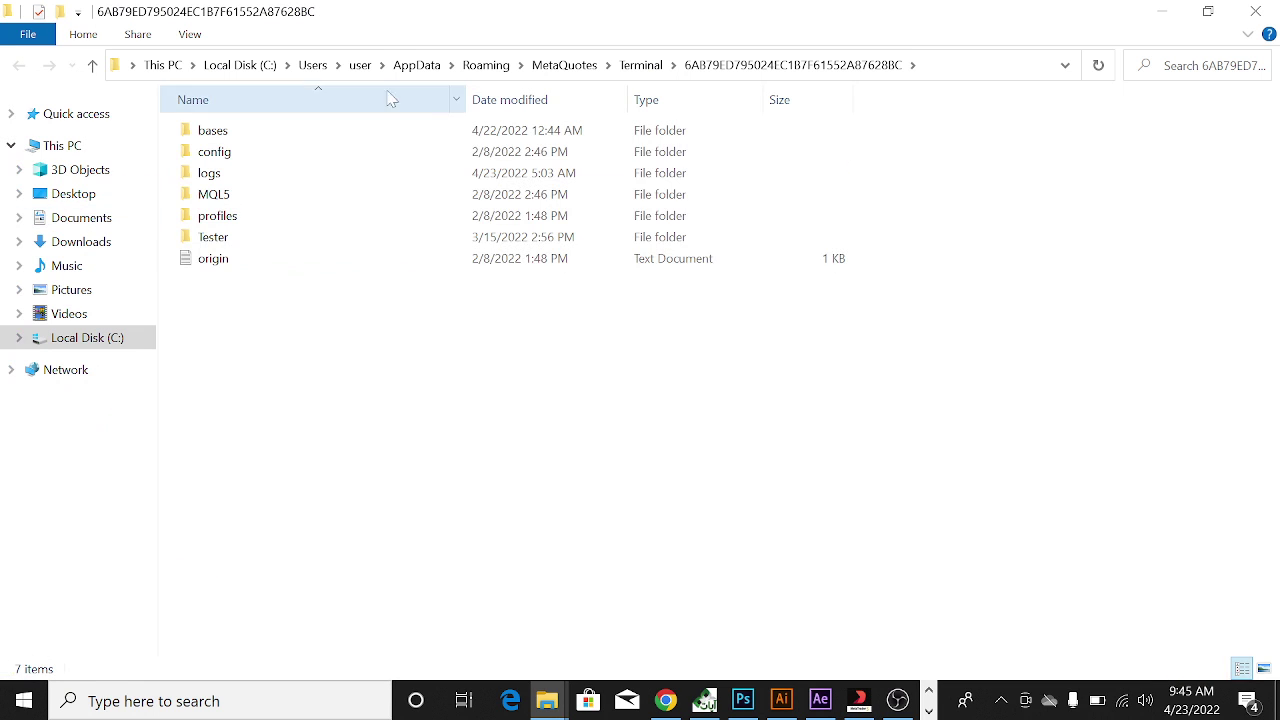
Paste the copied Boom robot file into the terminal's MQL5 Experts folder and close the folder window
double_click(253, 197)
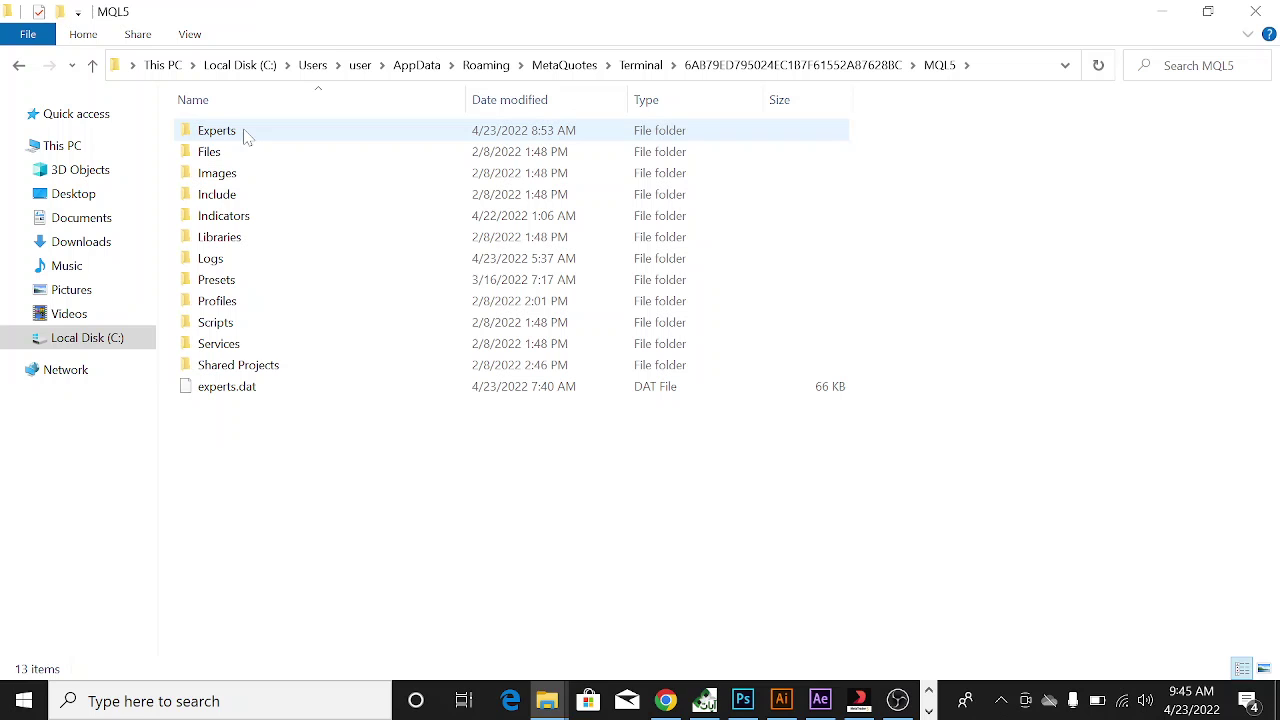
double_click(247, 137)
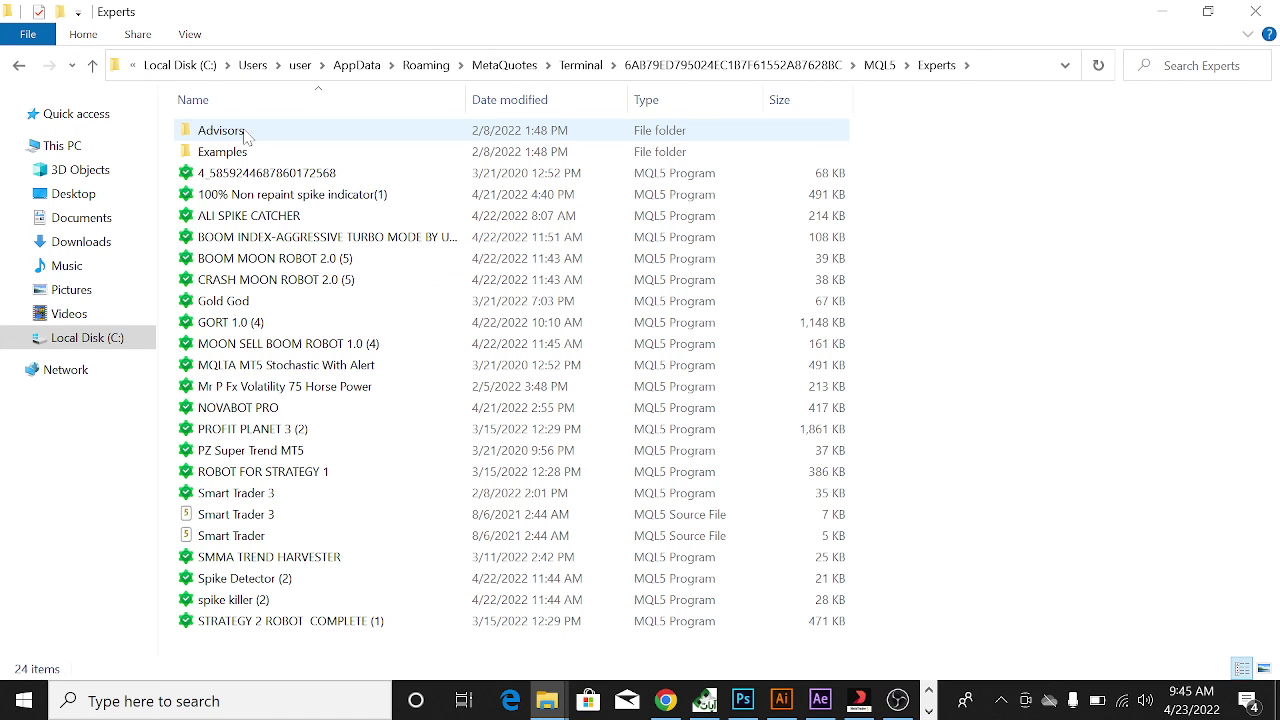
right_click(929, 236)
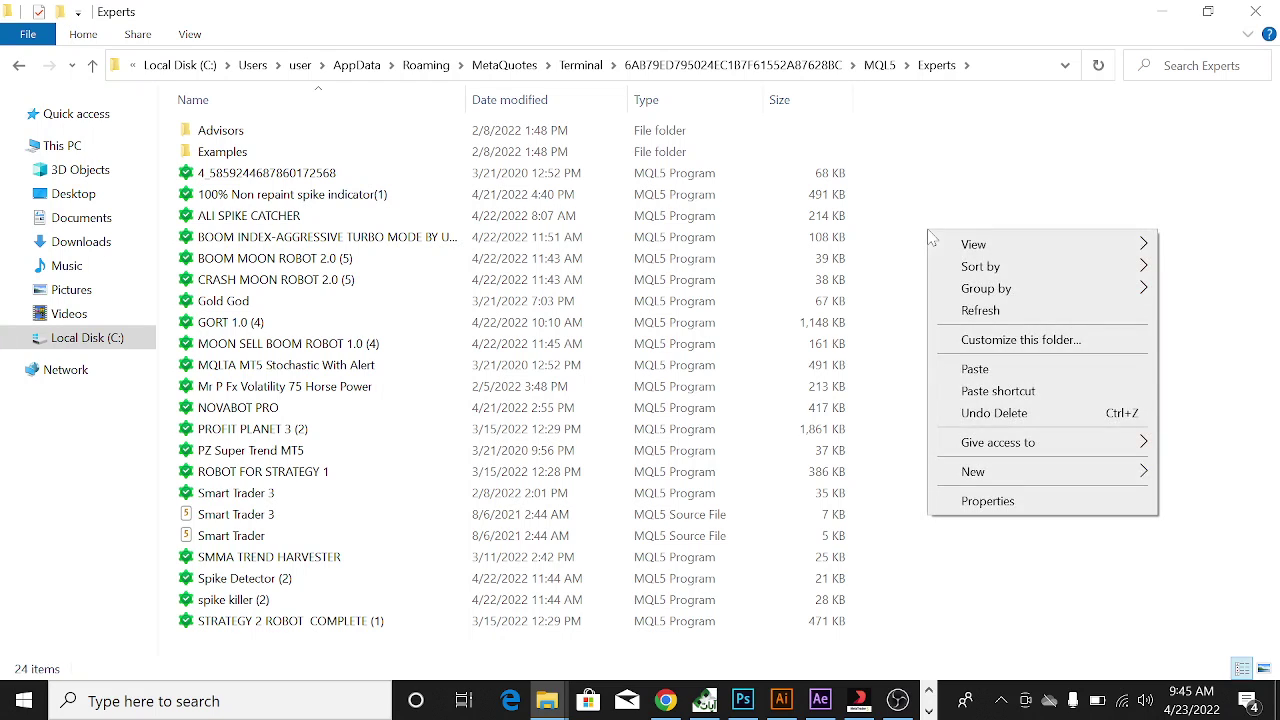
click(965, 370)
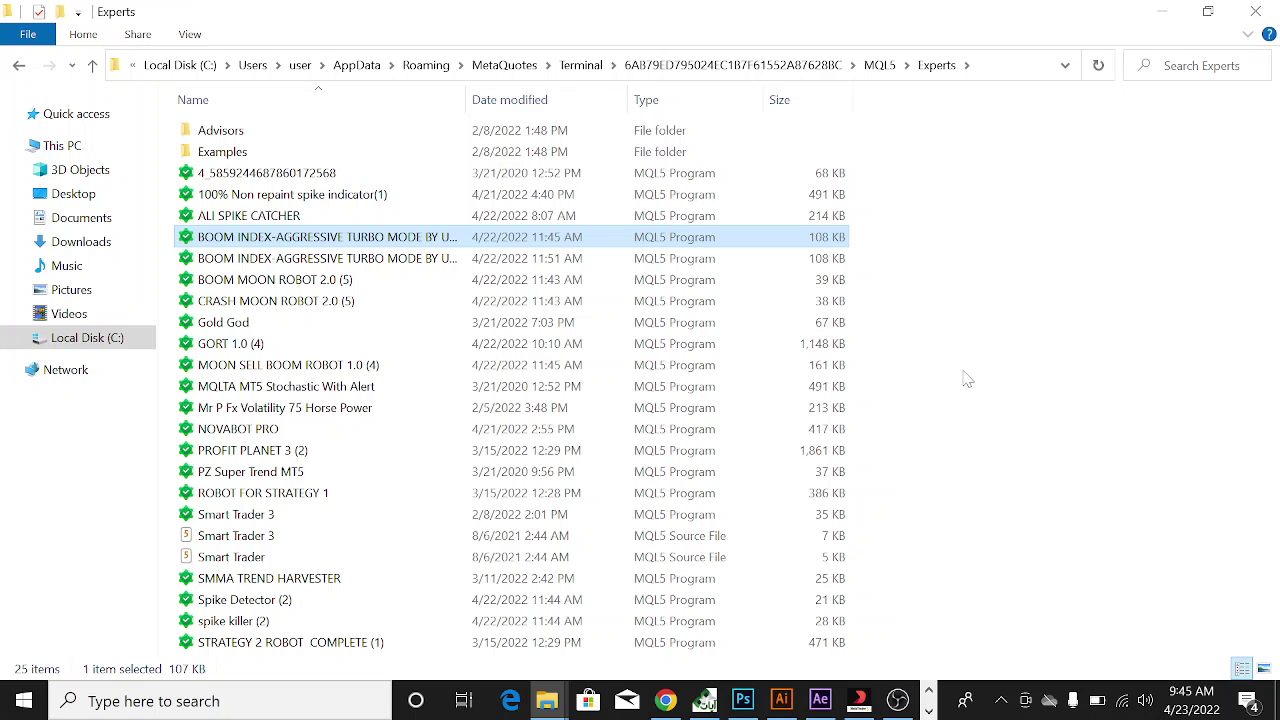
click(965, 378)
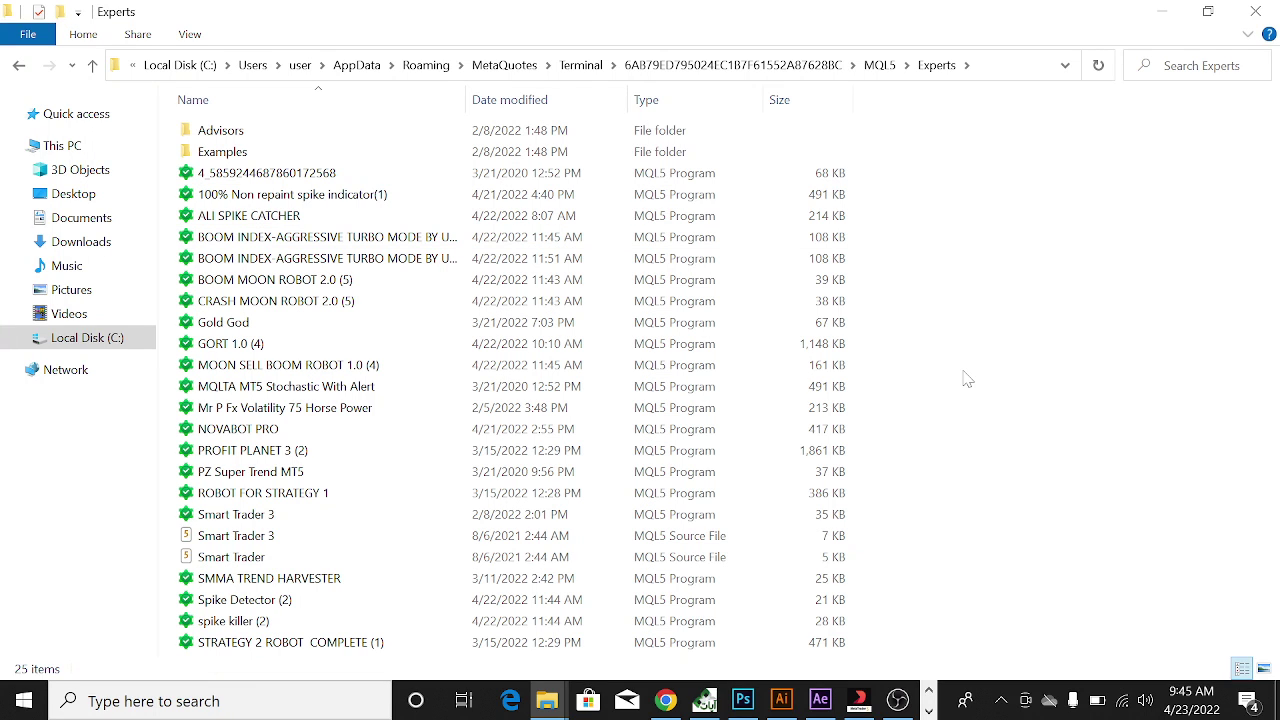
click(838, 246)
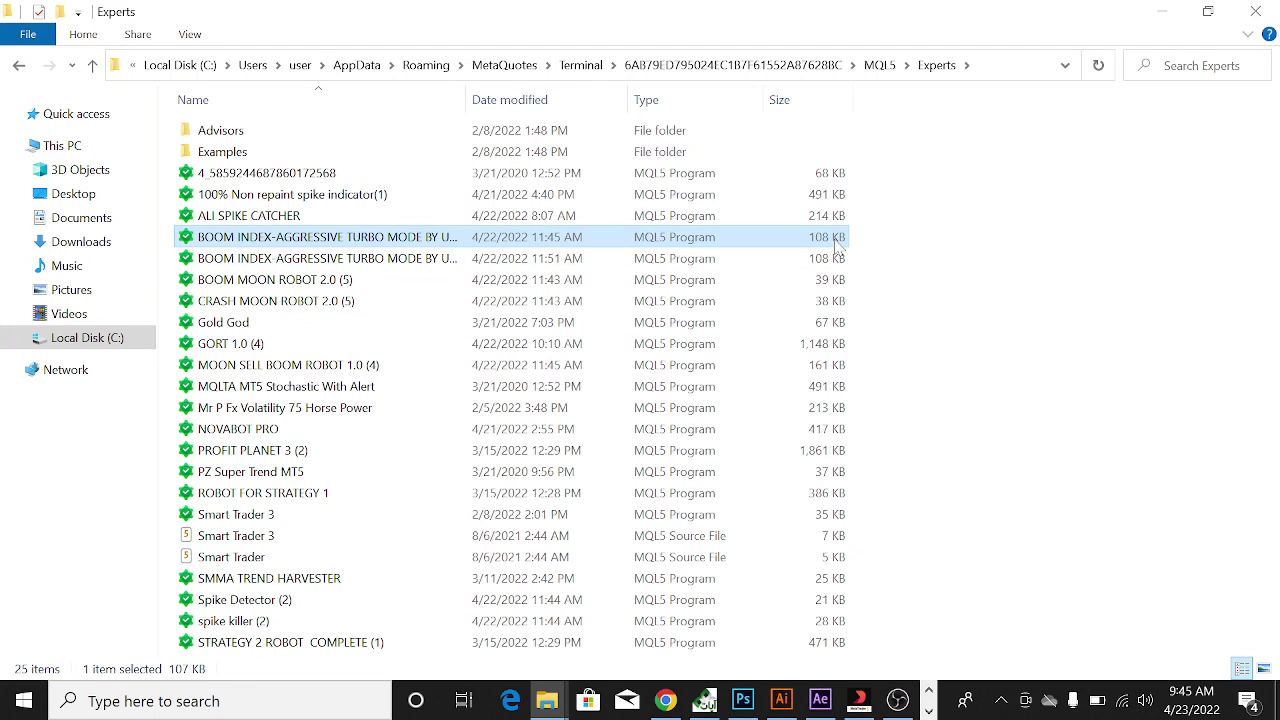
click(1256, 11)
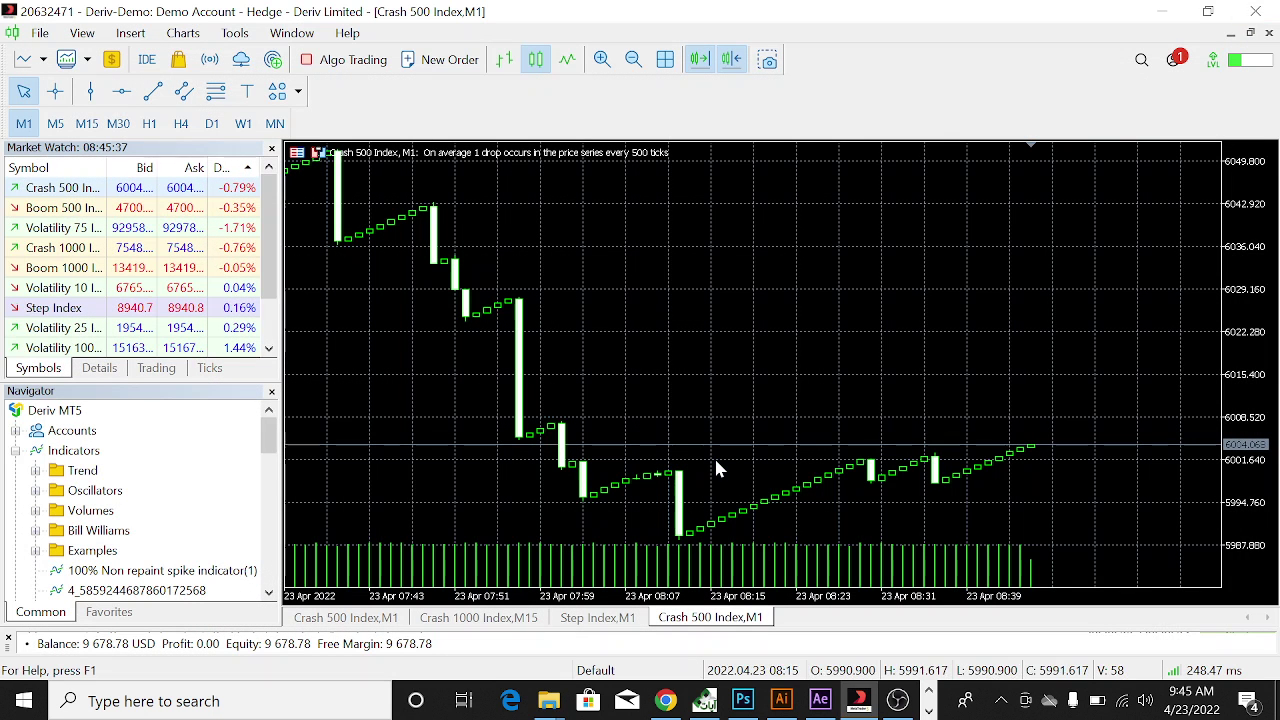
Refresh the Navigator list so it includes the newly added robot
scroll(113, 578, down, 5)
scroll(113, 578, down, 3)
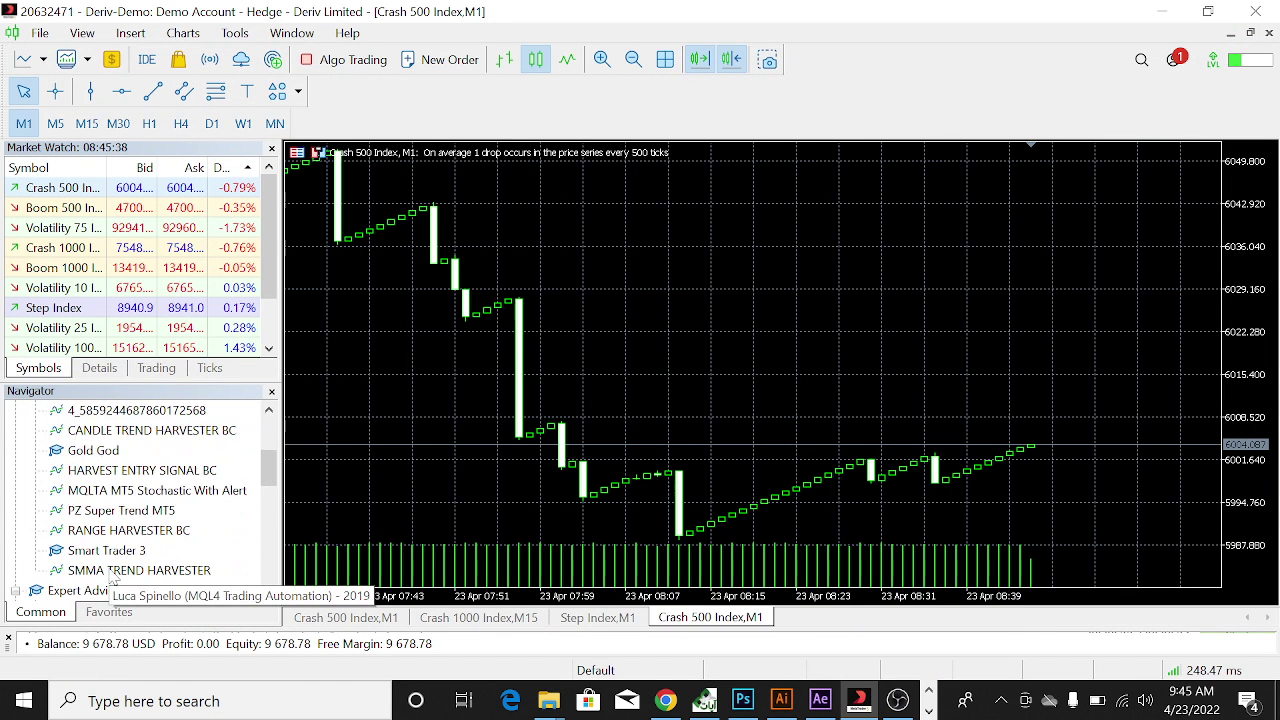
scroll(113, 578, up, 10)
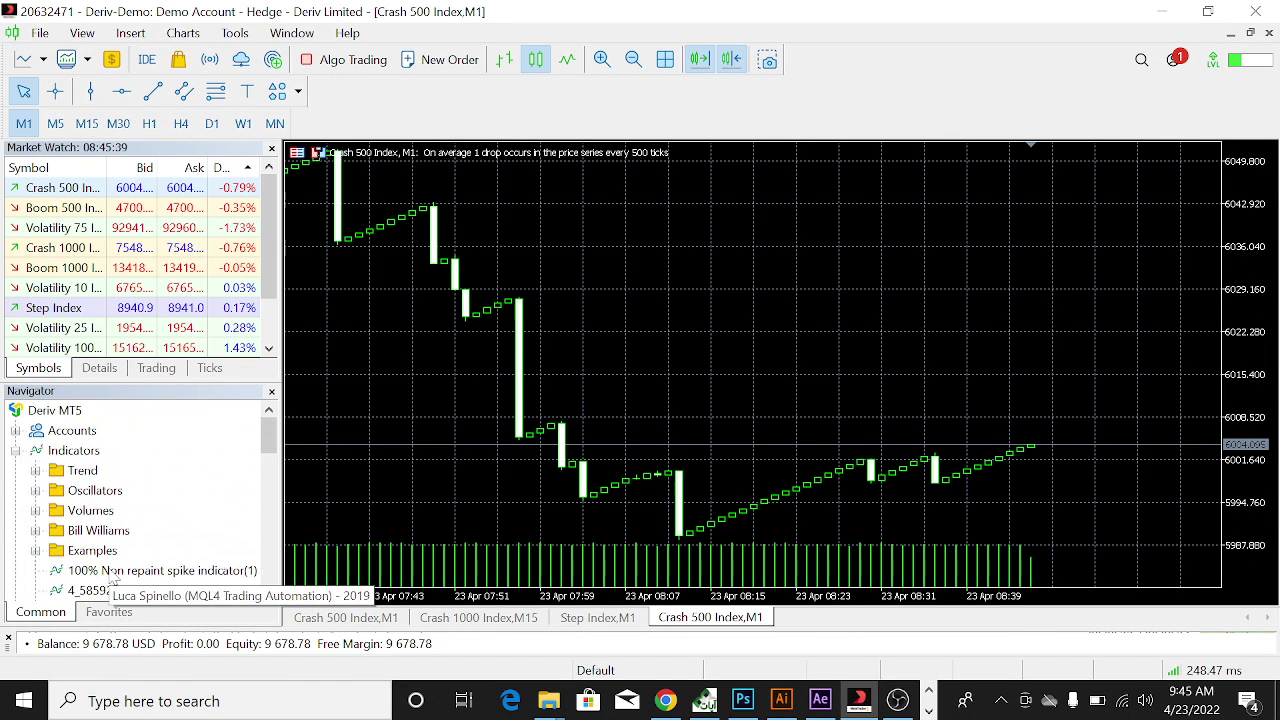
right_click(172, 490)
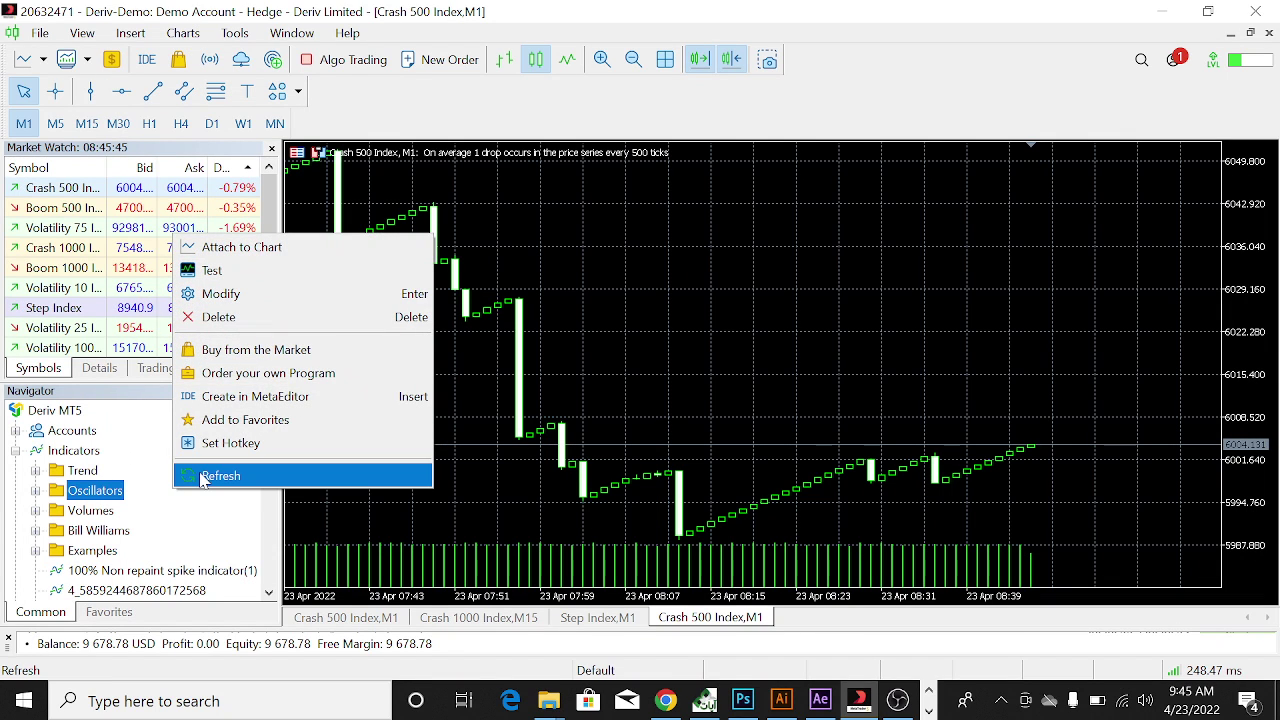
click(203, 476)
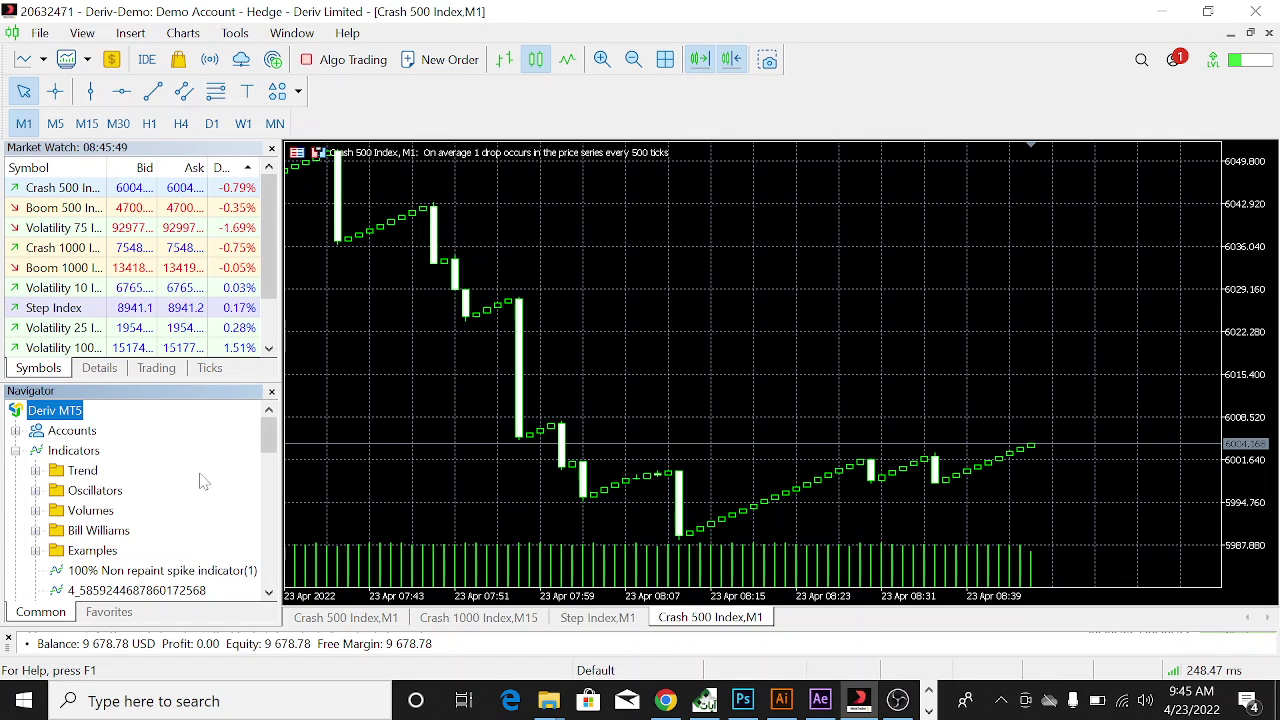
Collapse the Indicators group in the Navigator and expand the Expert Advisors group
scroll(203, 523, down, 4)
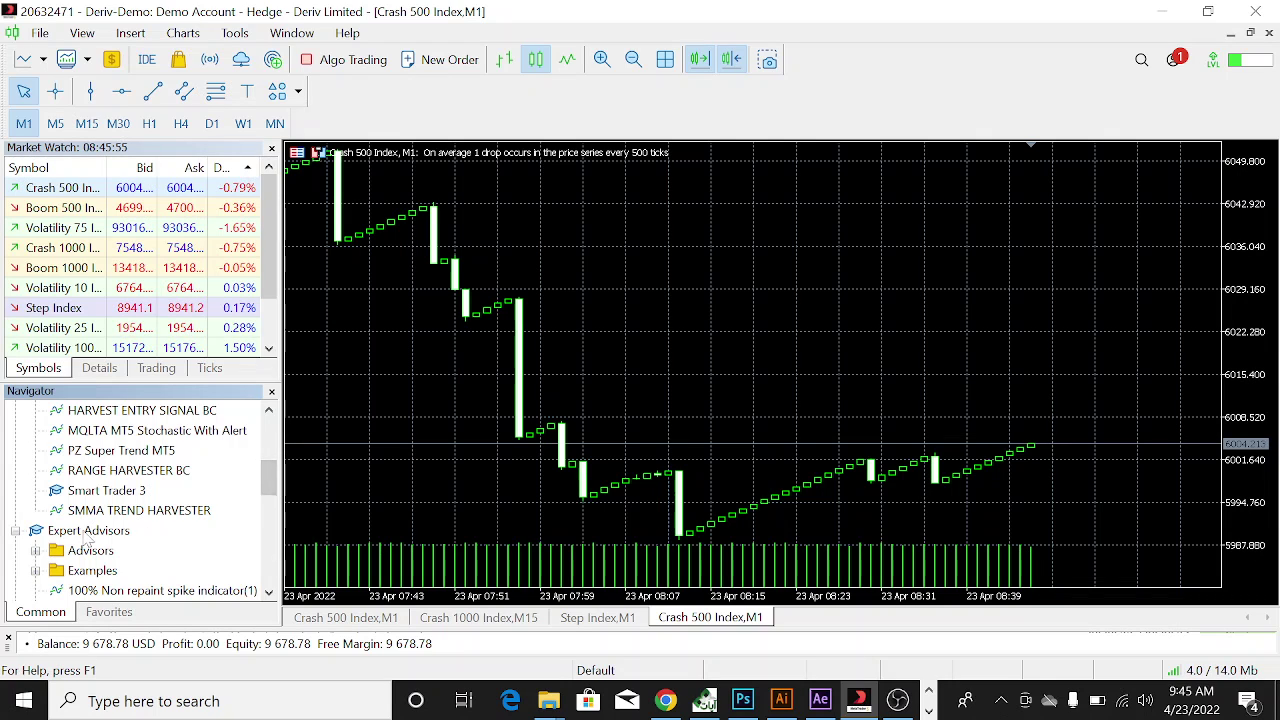
click(16, 531)
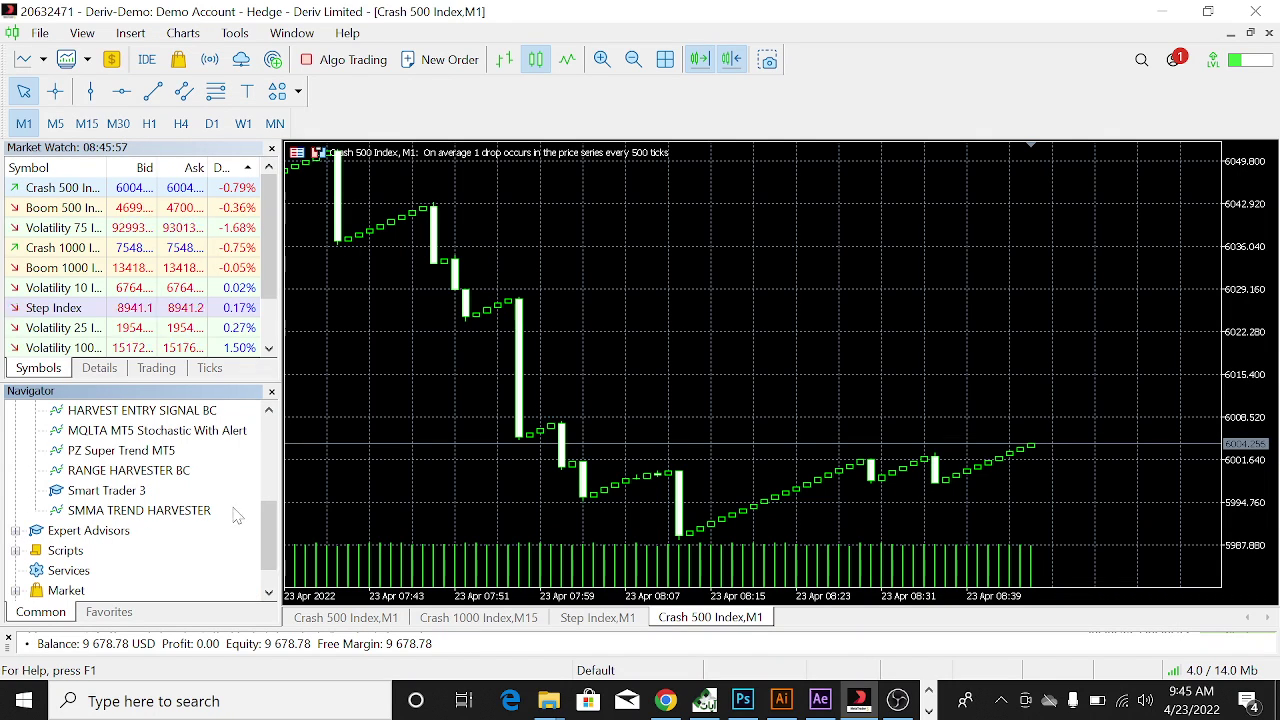
scroll(150, 500, up, 10)
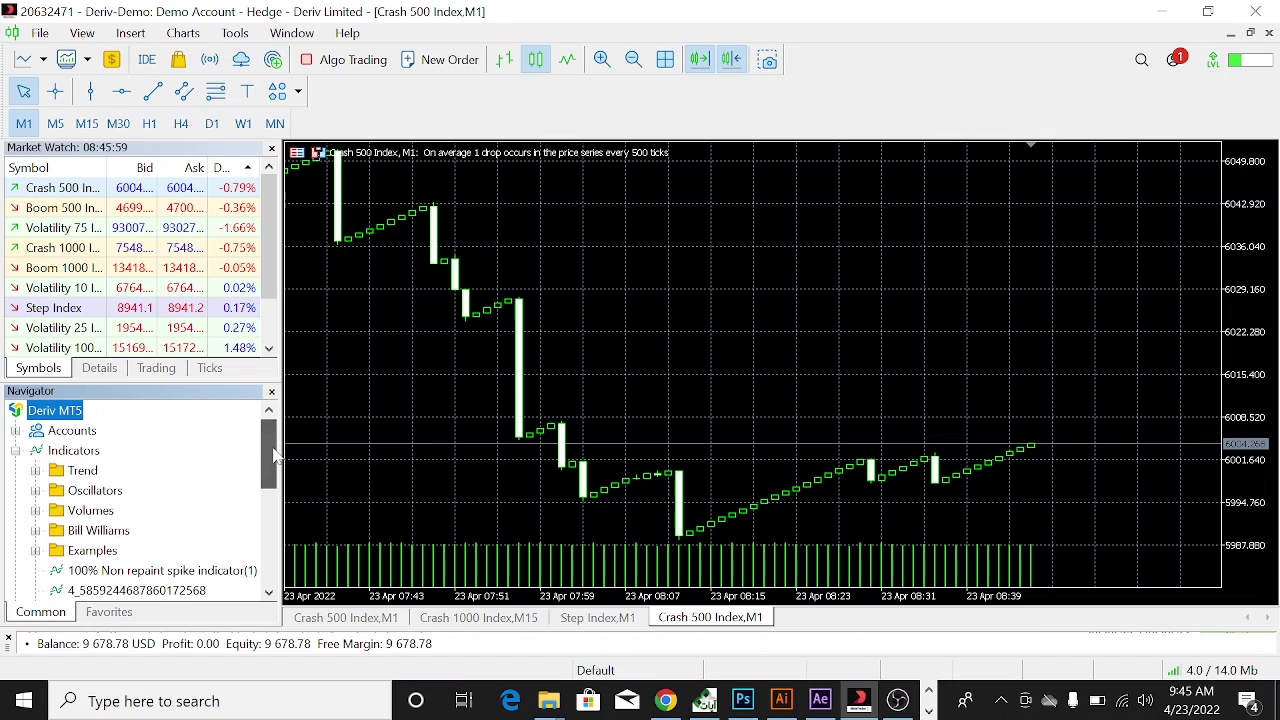
click(16, 451)
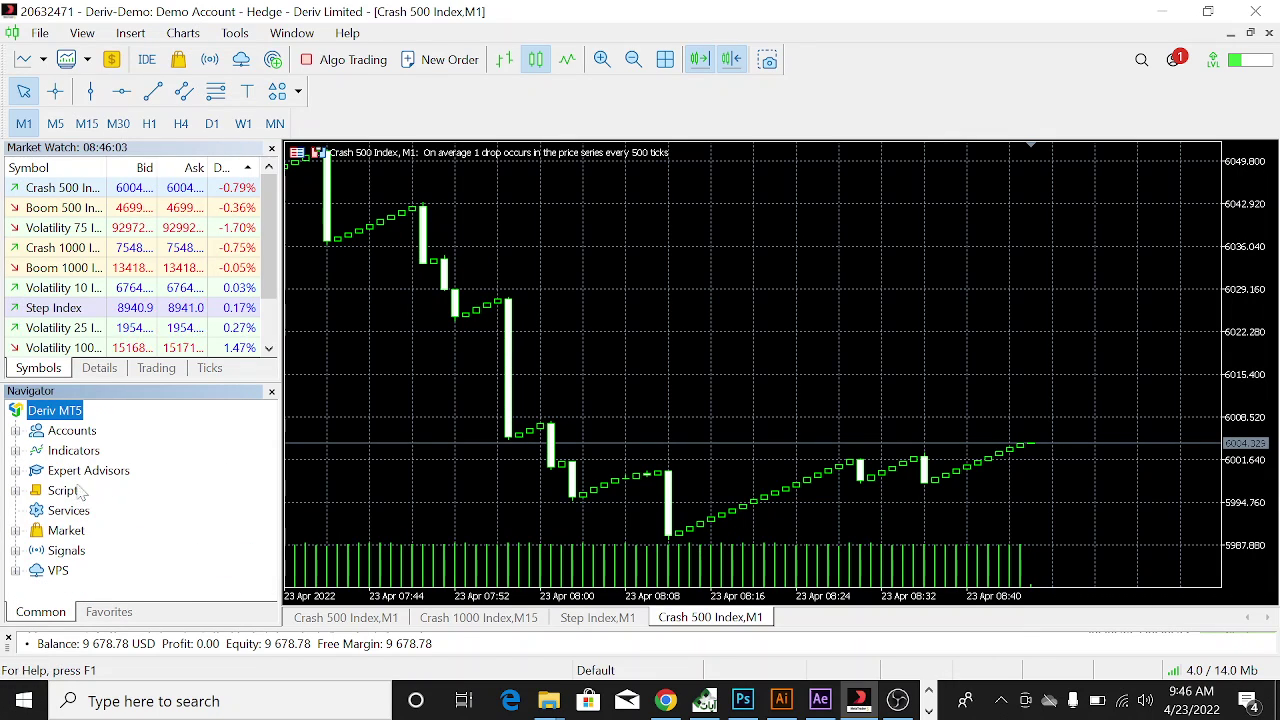
click(16, 471)
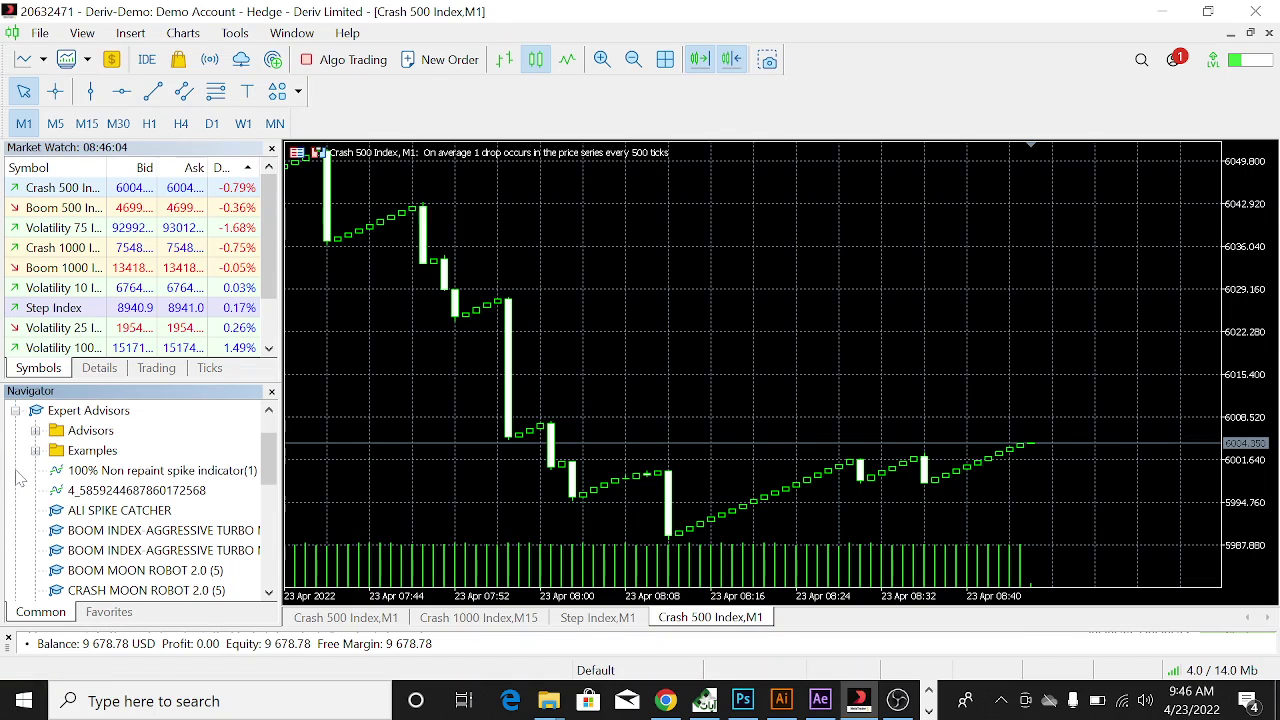
Attach the expert BOOM INDEX-AGGRESSIVE TURBO MODE BY ULTIMATE TRADER (1) to the Crash 500 Index,M1 chart
scroll(105, 530, down, 3)
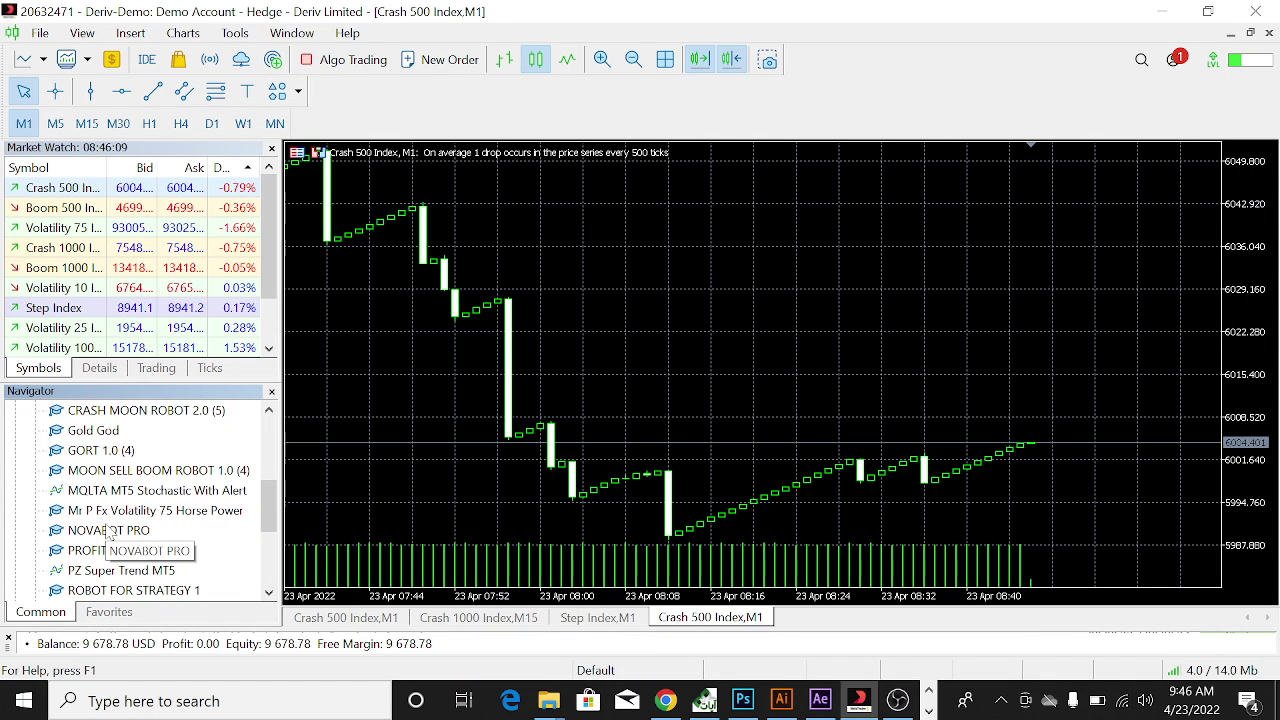
scroll(108, 535, down, 2)
scroll(108, 535, up, 2)
scroll(108, 535, up, 1)
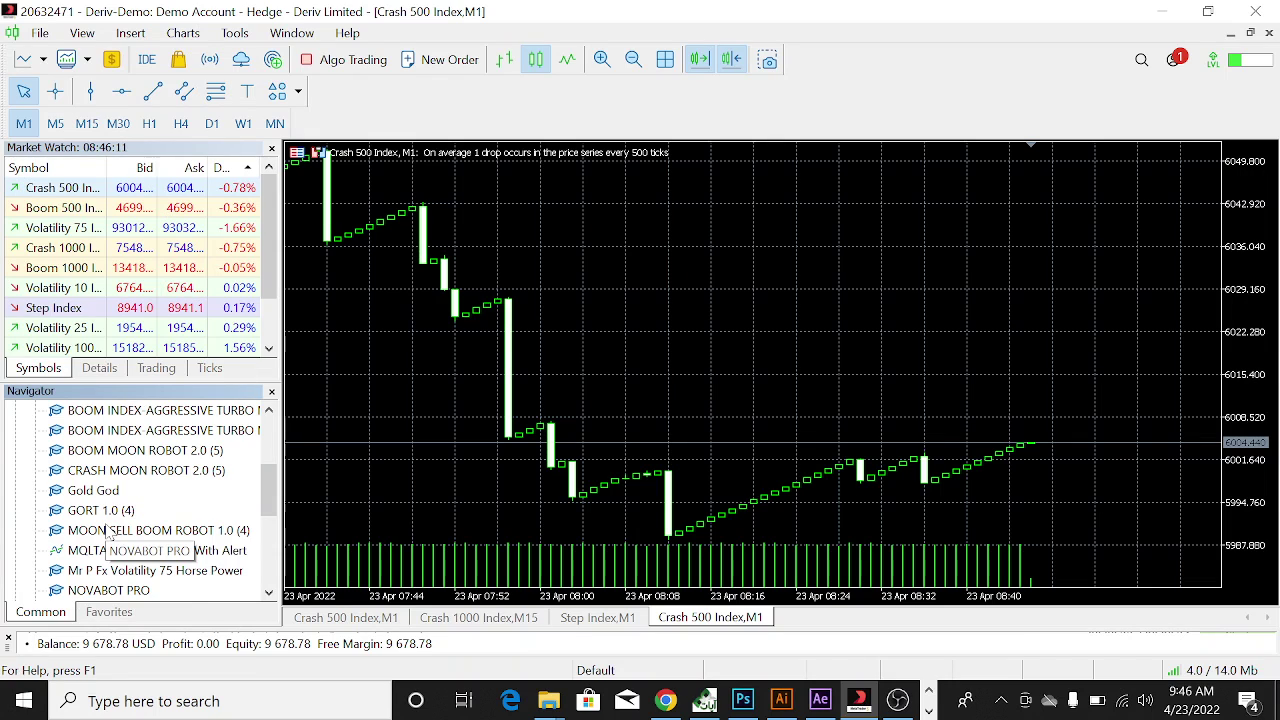
click(135, 413)
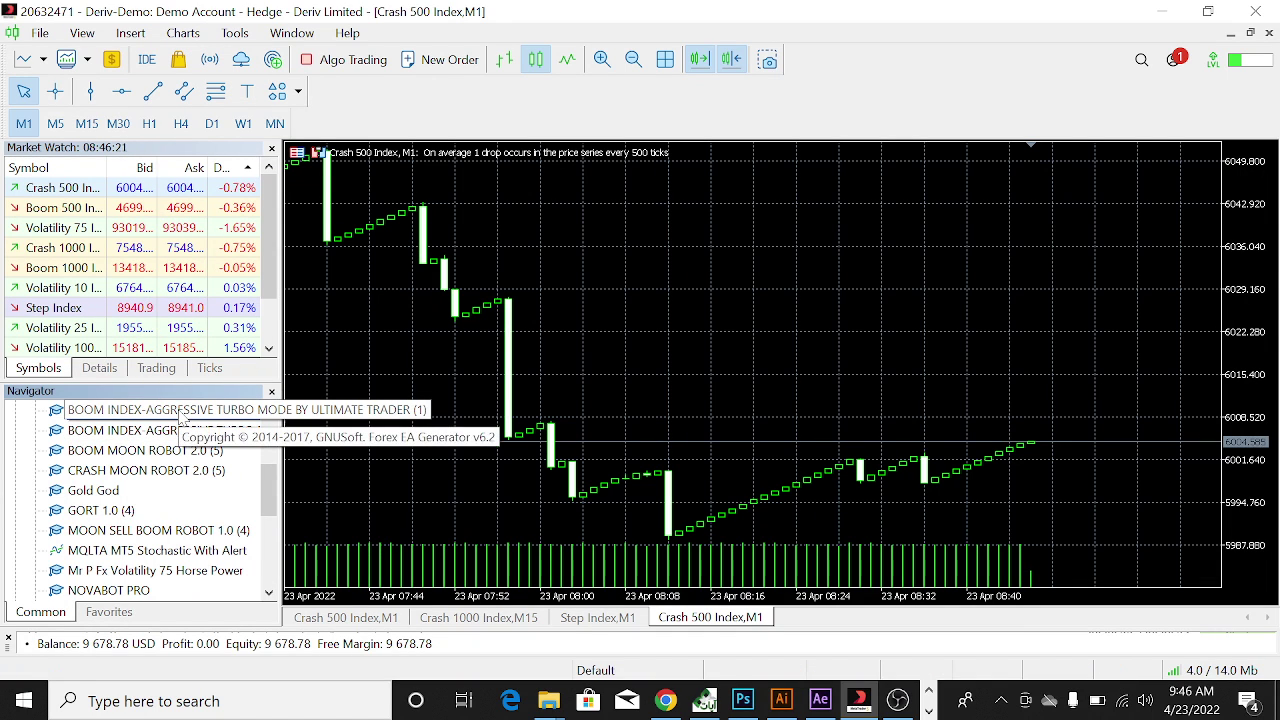
drag(181, 418, 445, 377)
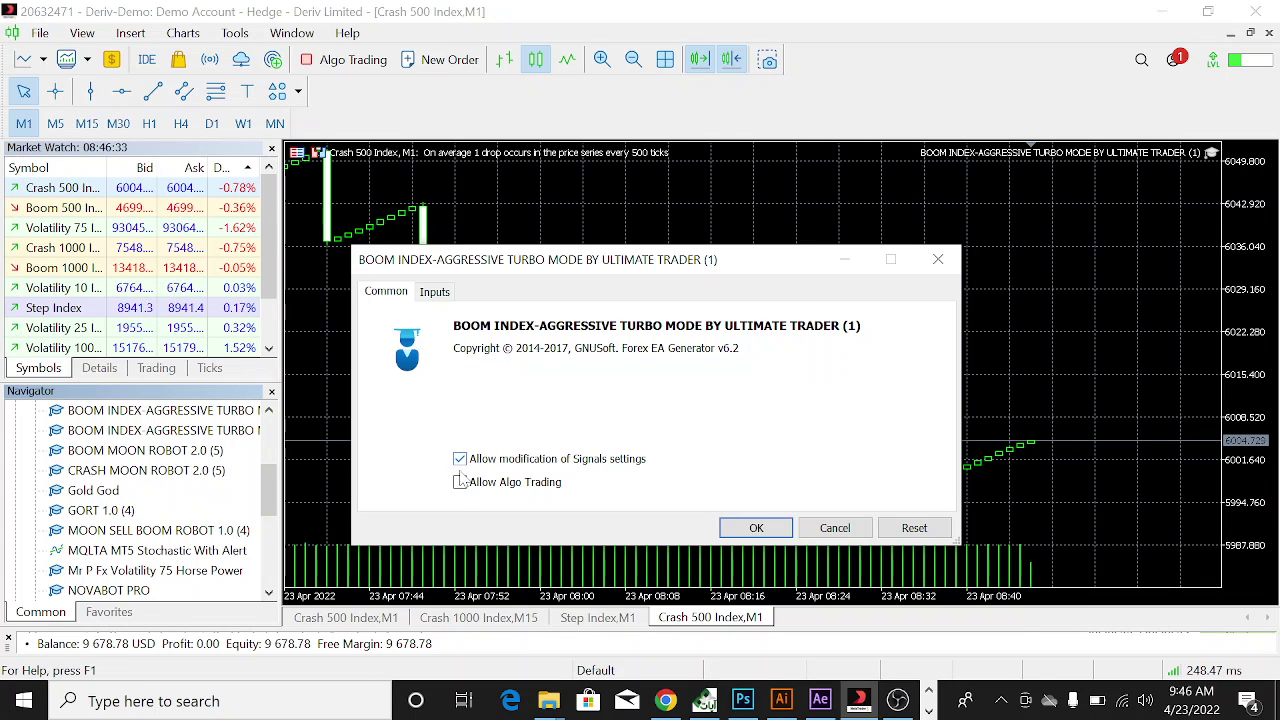
Allow Algo Trading in the robot's settings, keep its input values, and turn on algo trading for the terminal
click(460, 483)
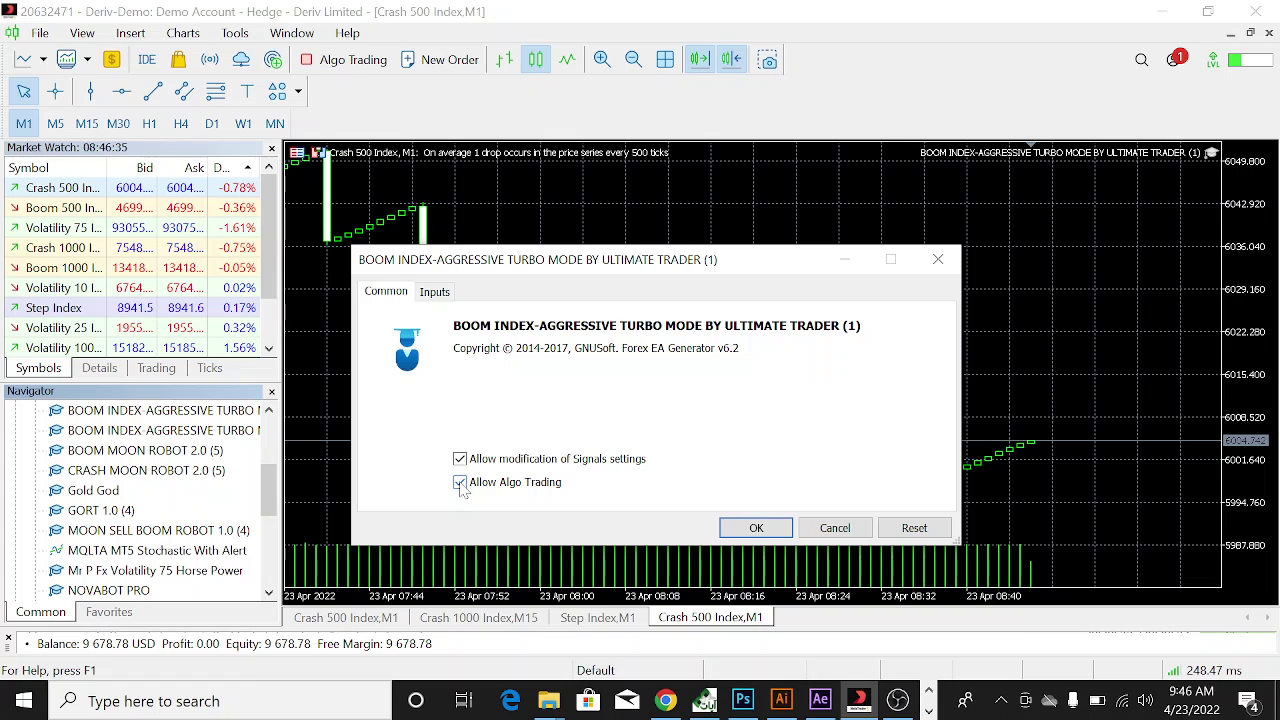
click(429, 293)
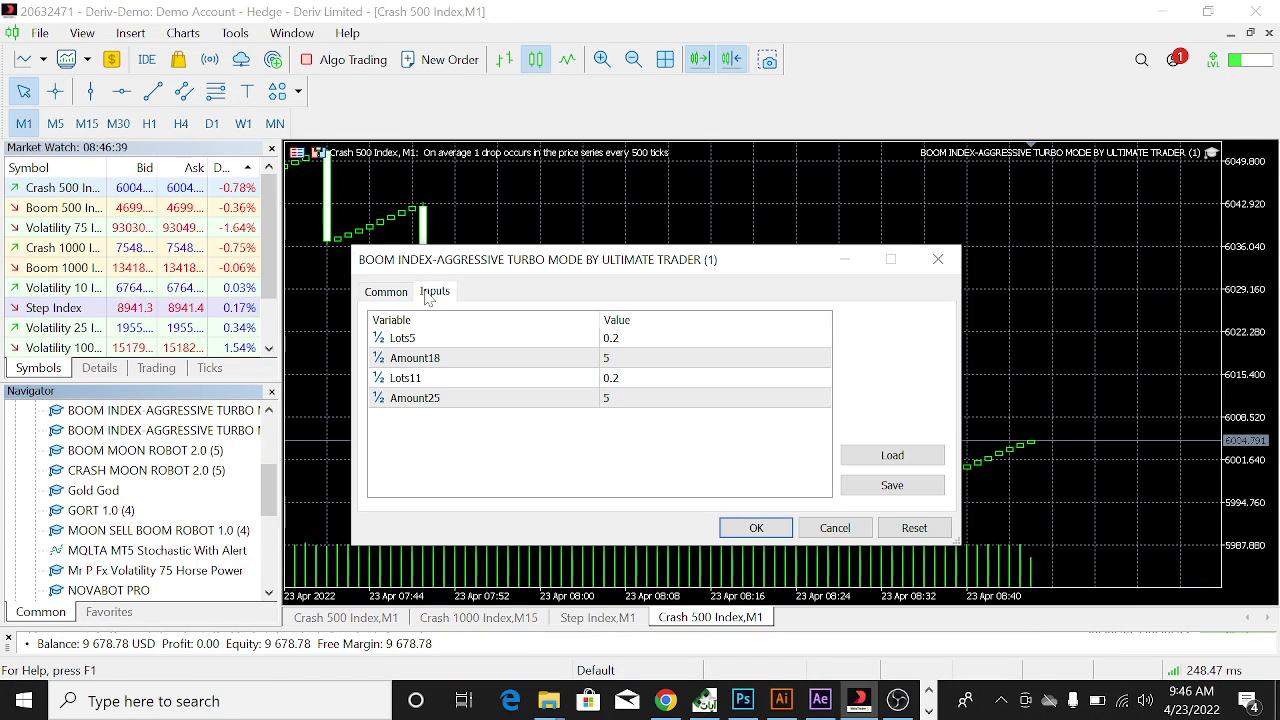
click(385, 291)
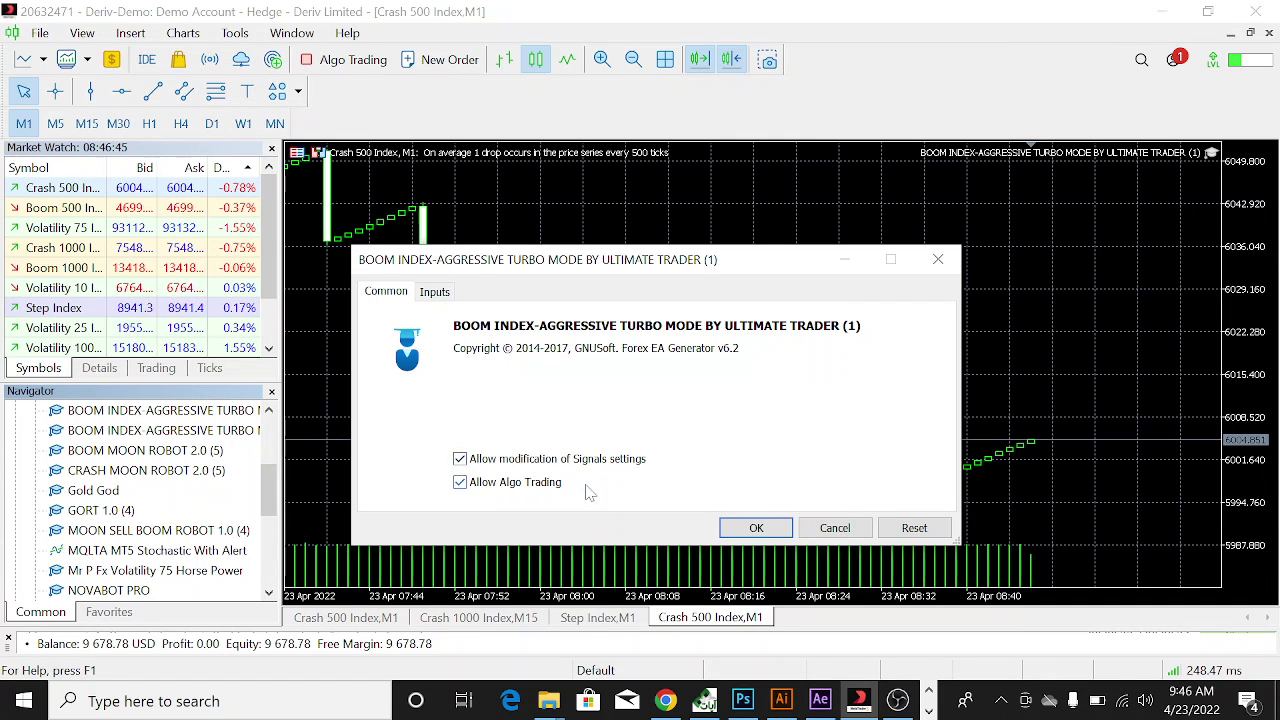
click(759, 528)
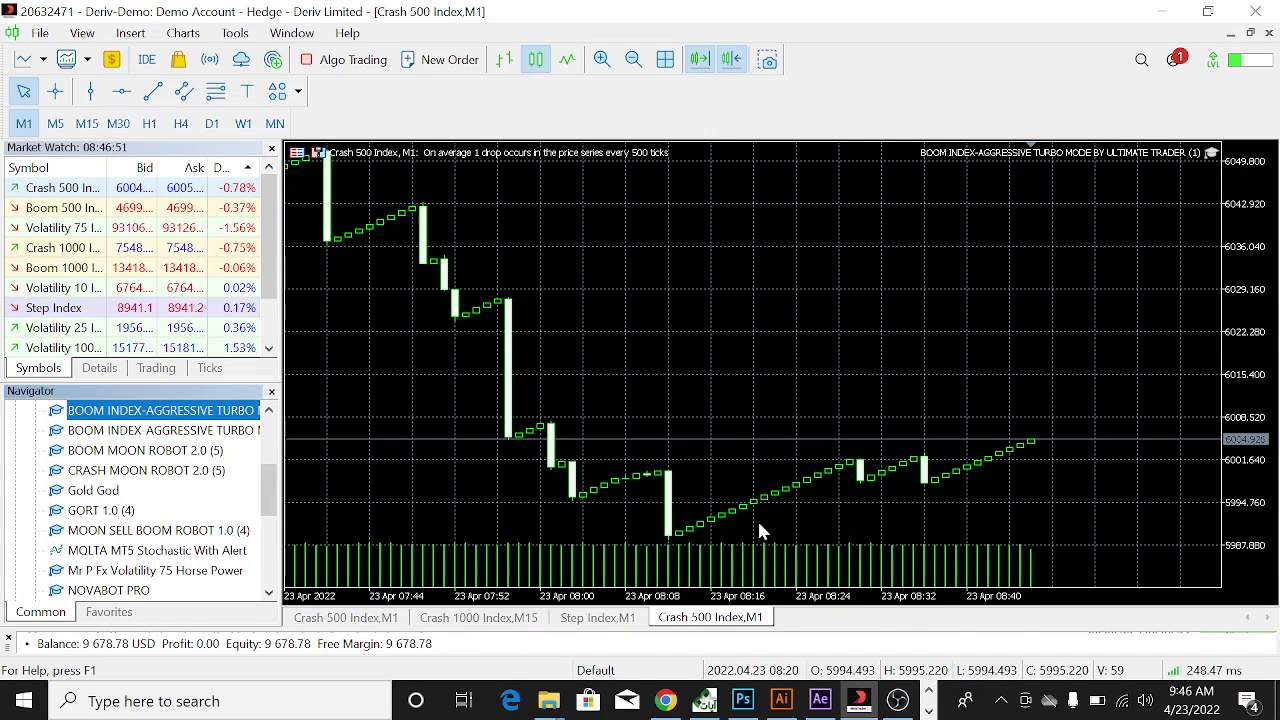
click(726, 449)
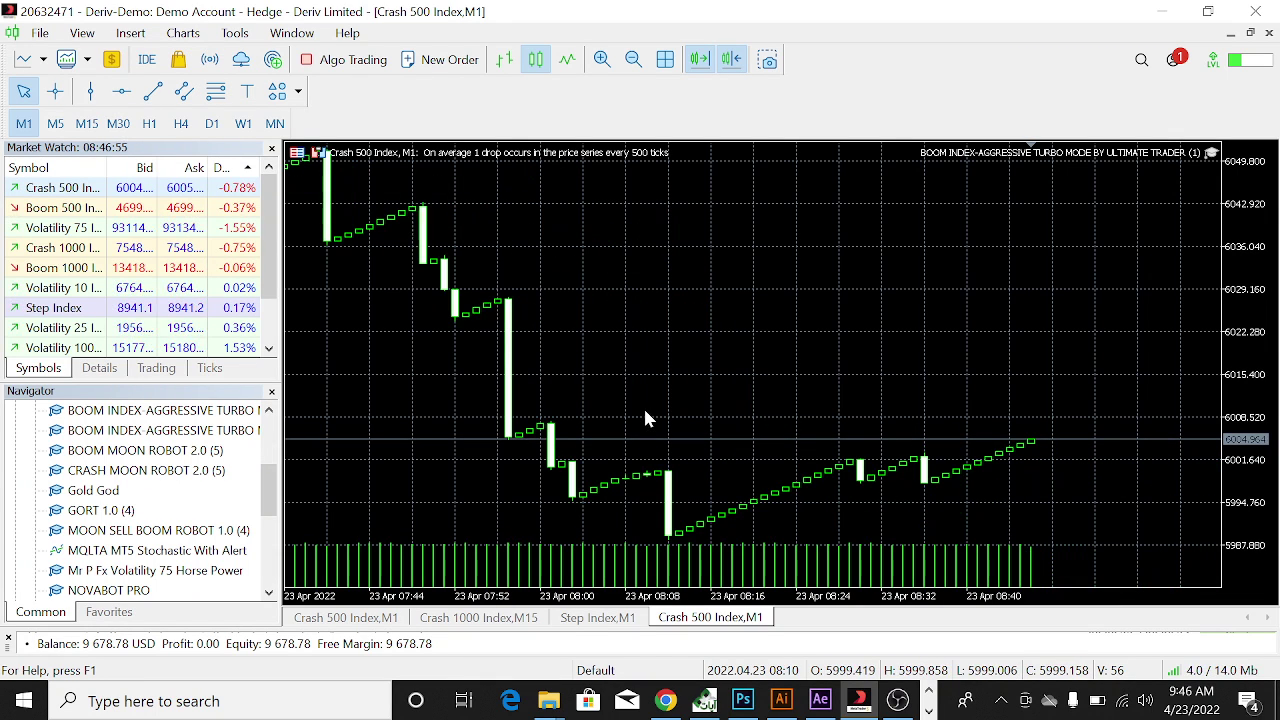
click(355, 57)
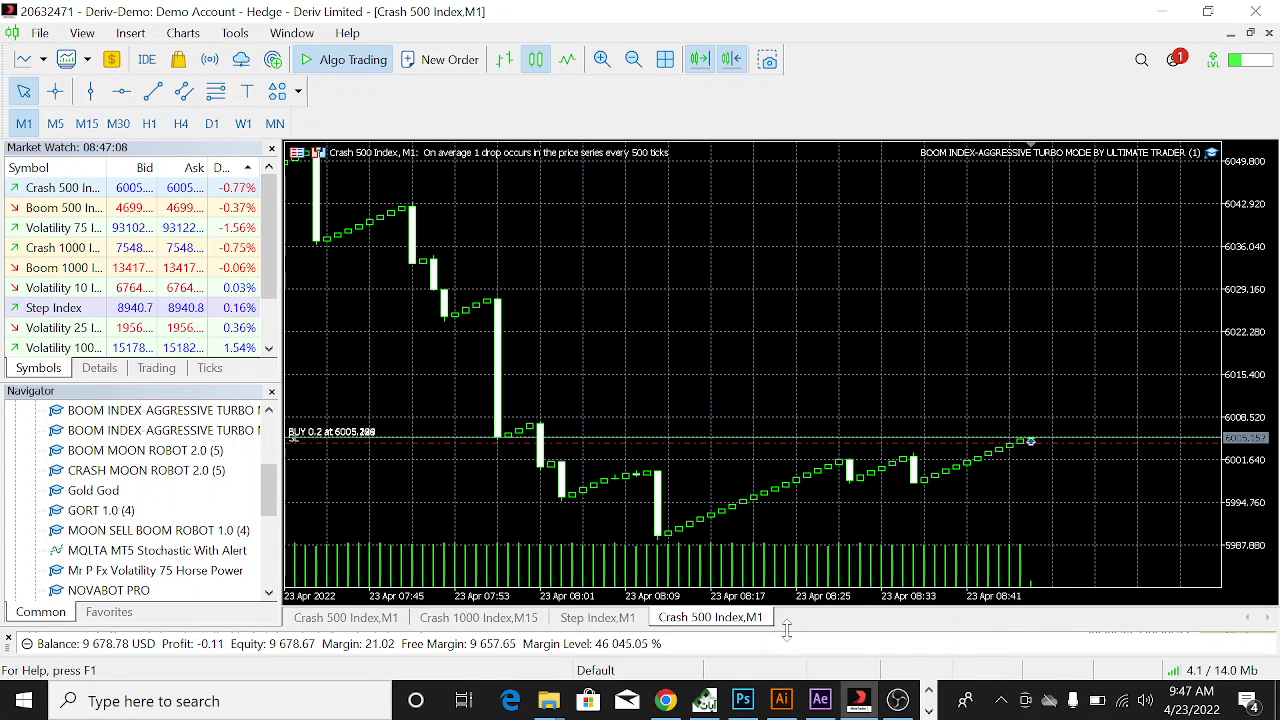
Enlarge the Trade list below the chart and look through the open Crash 500 Index positions
drag(787, 628, 787, 565)
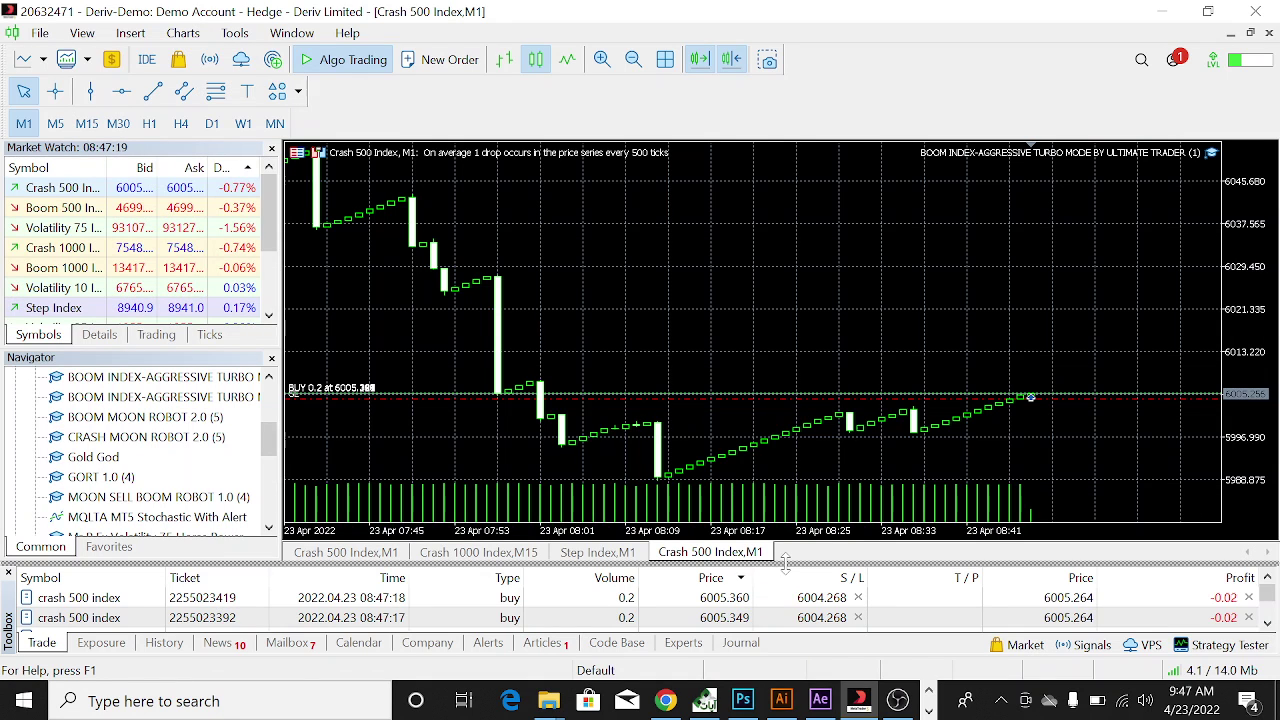
drag(787, 565, 785, 548)
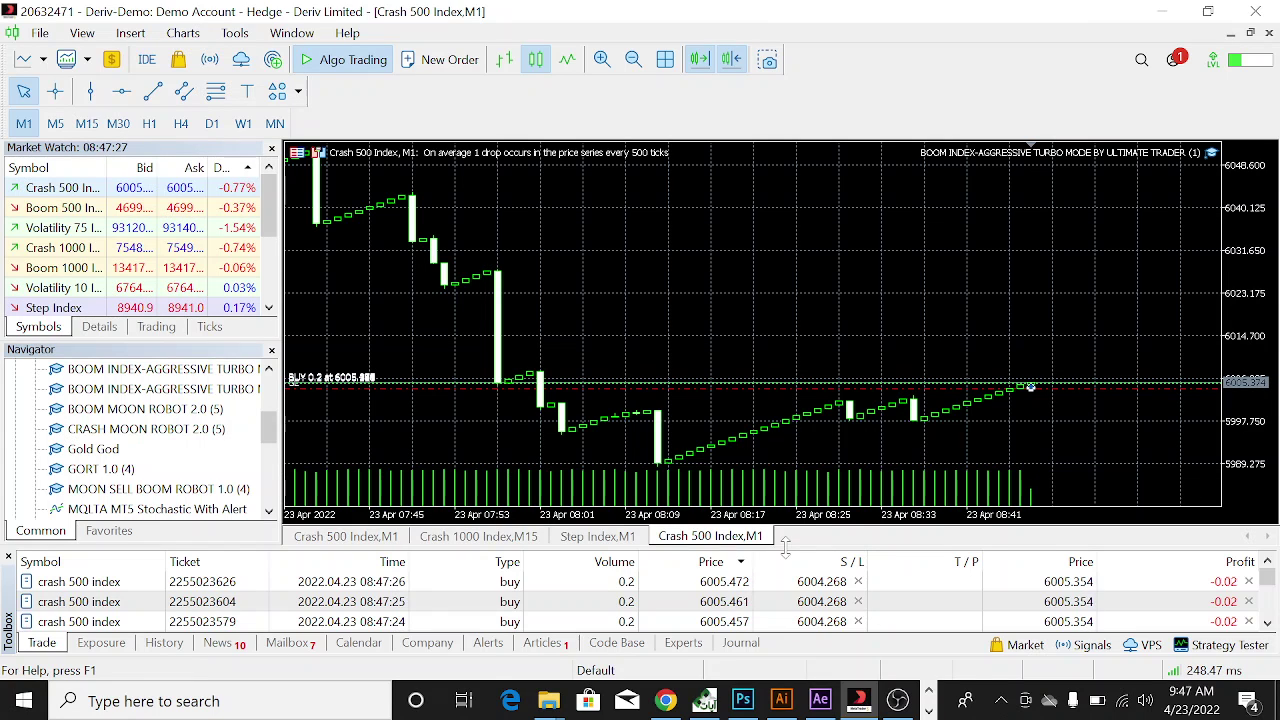
drag(785, 535, 786, 470)
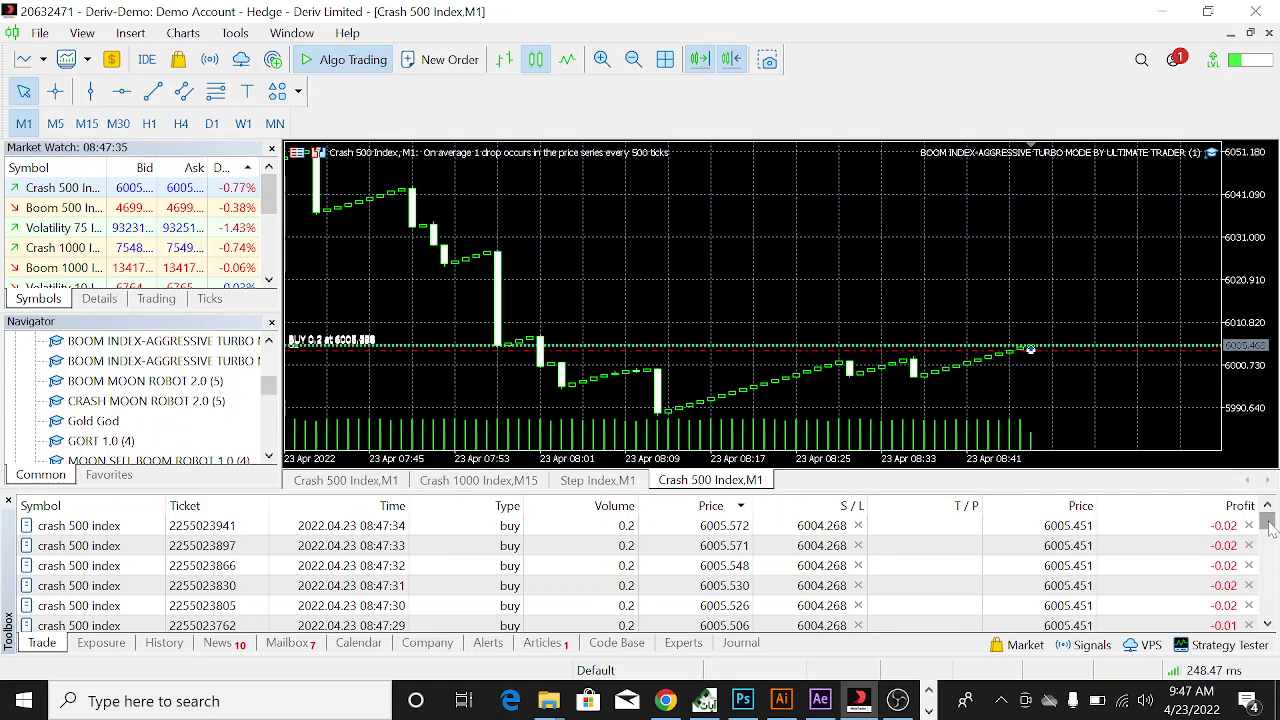
drag(1268, 528, 1270, 624)
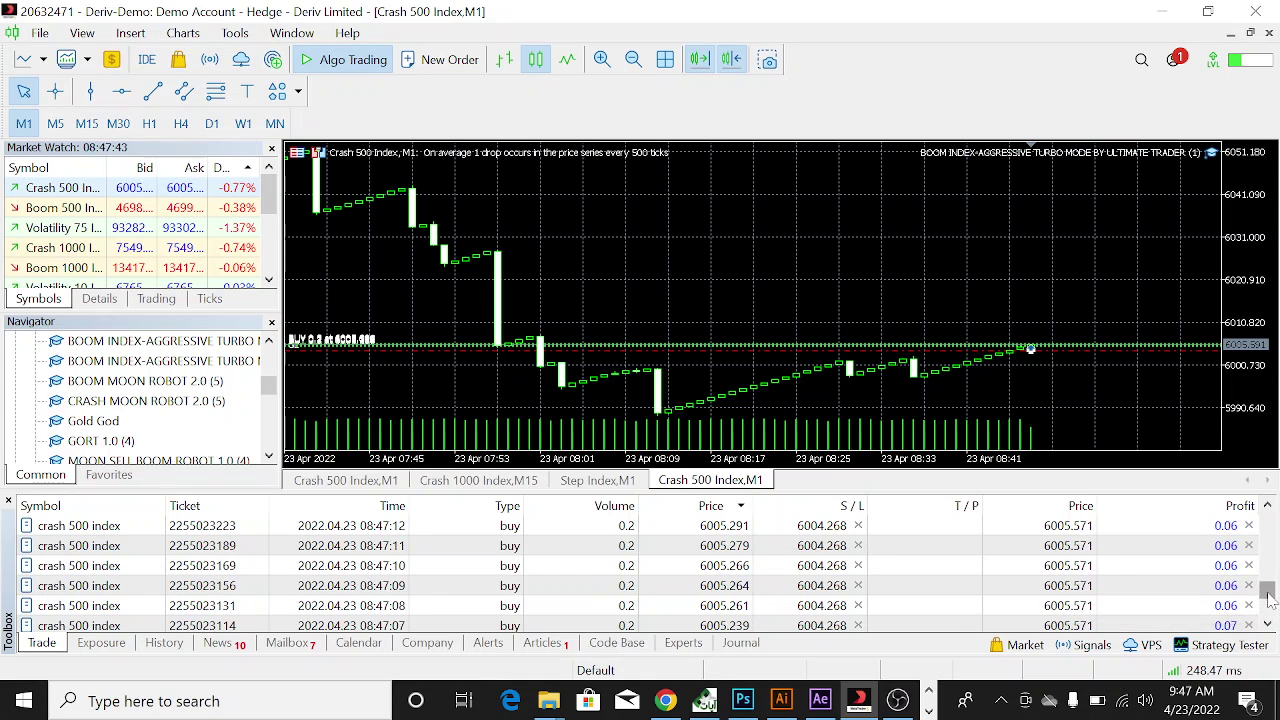
drag(1267, 590, 1268, 612)
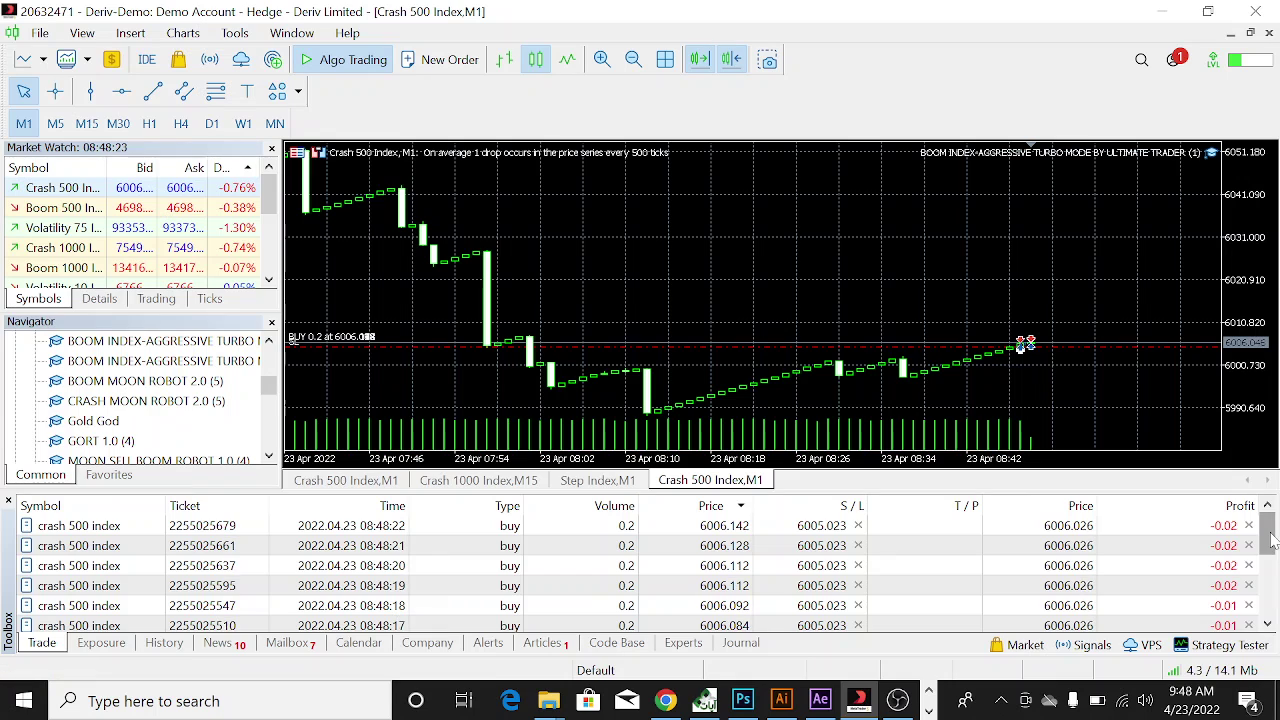
drag(1270, 543, 1272, 612)
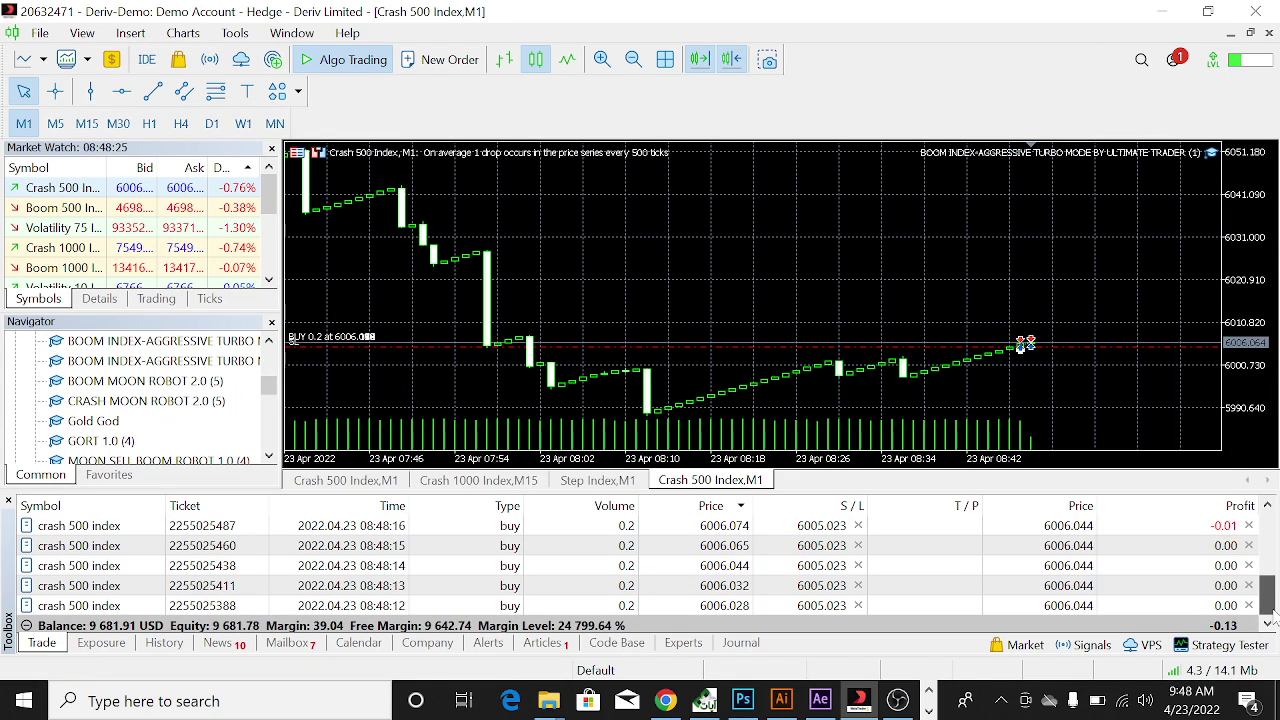
drag(1268, 612, 1270, 618)
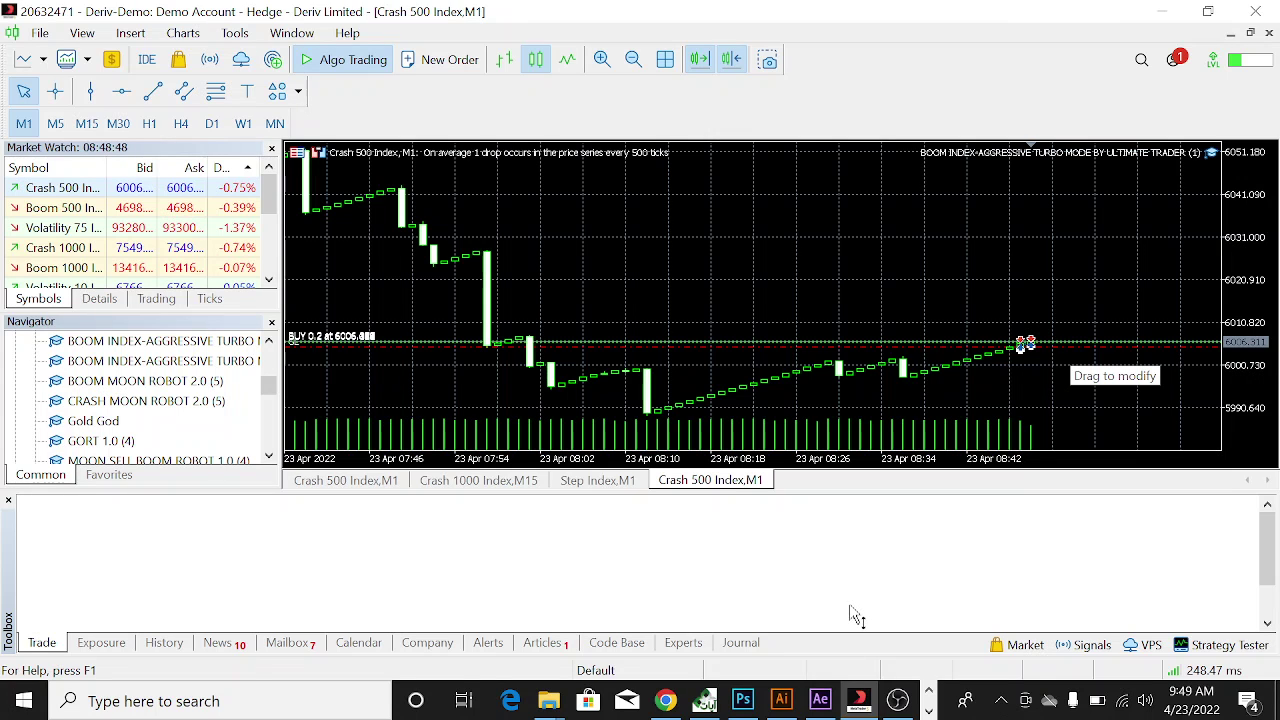
click(898, 700)
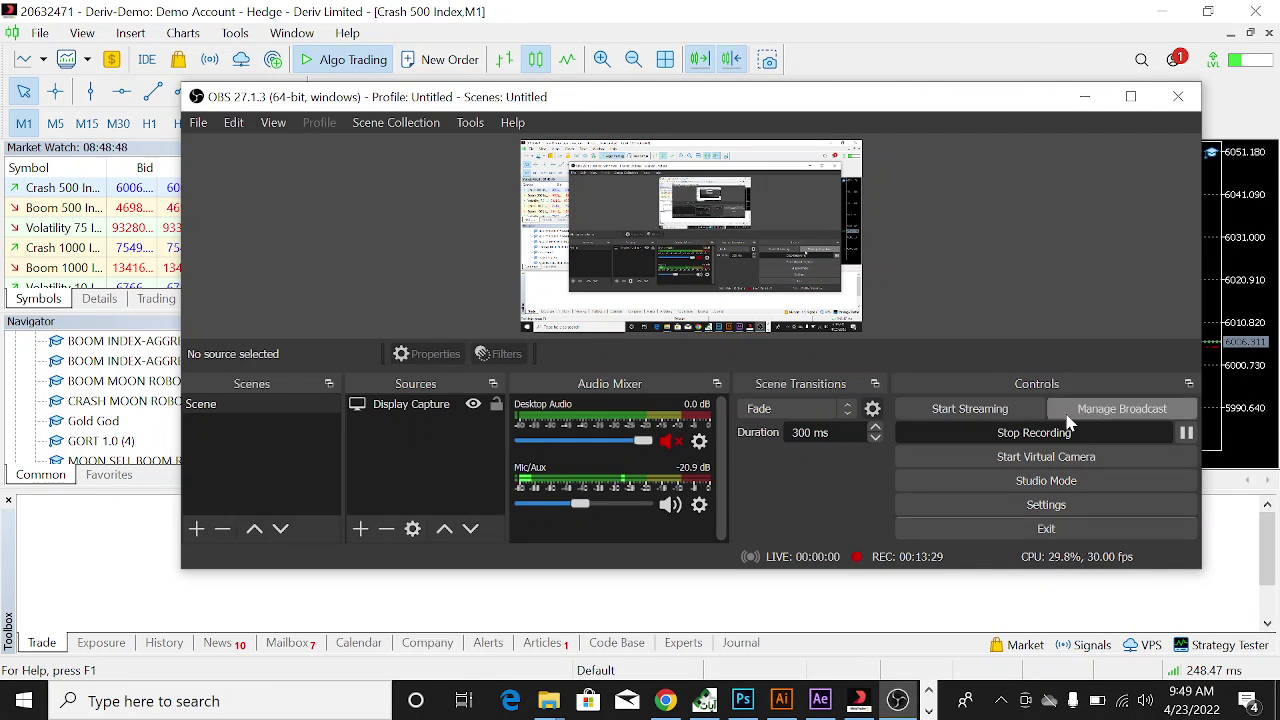